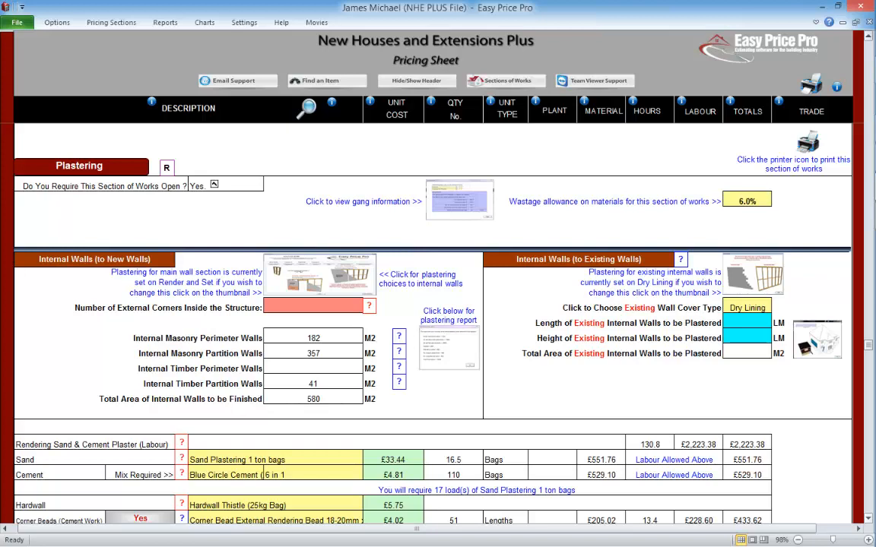
- Look through the whole Plastering section, from internal and external walls to floor screed, ceilings and general items, and return to its start
click(867, 518)
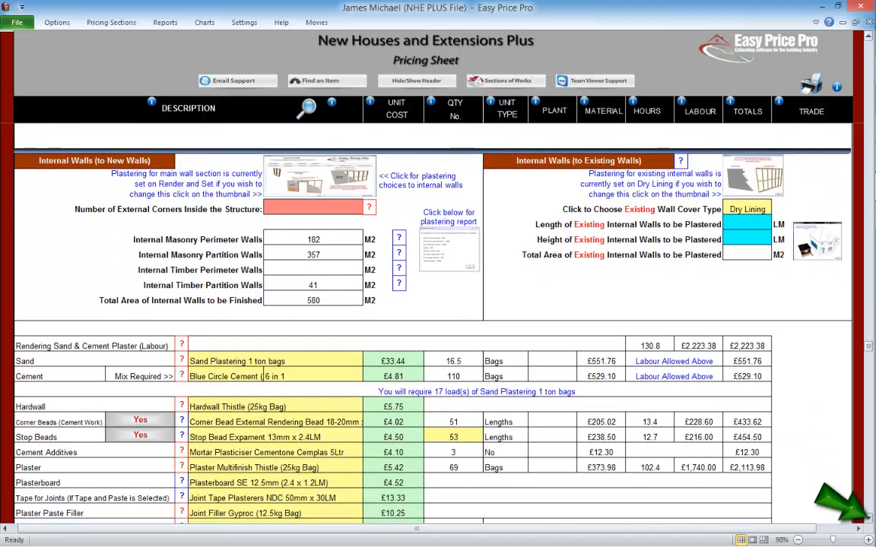
click(867, 518)
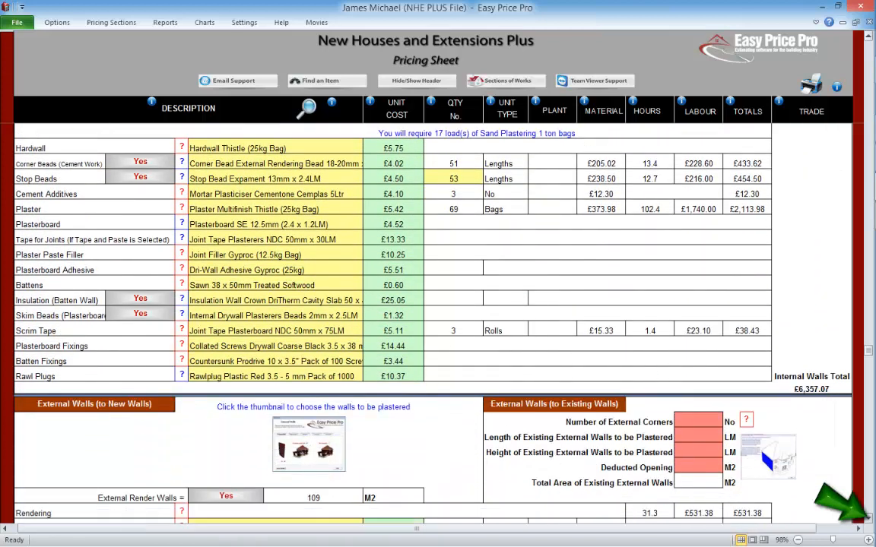
click(867, 518)
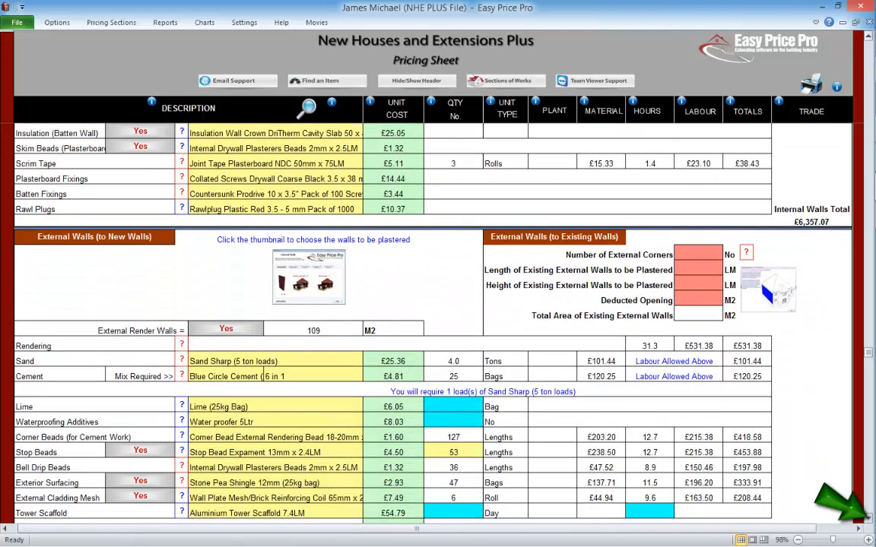
click(868, 518)
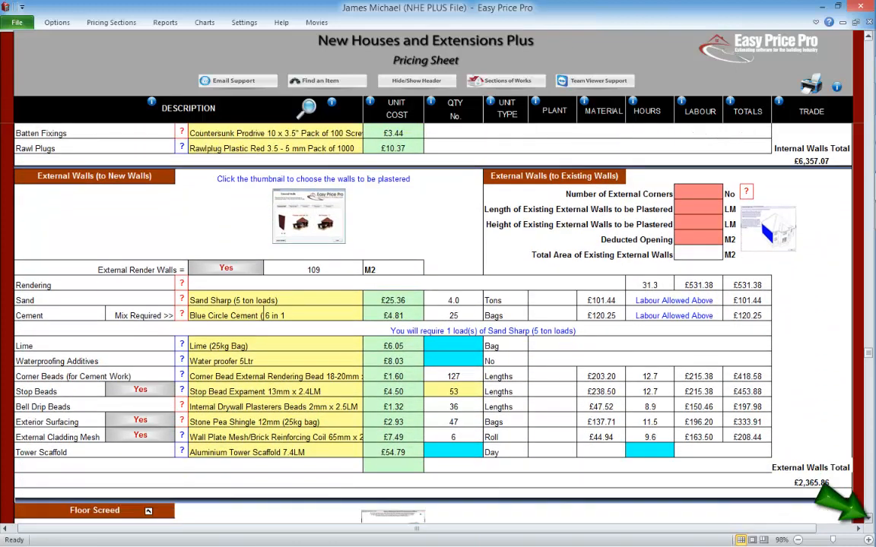
click(868, 519)
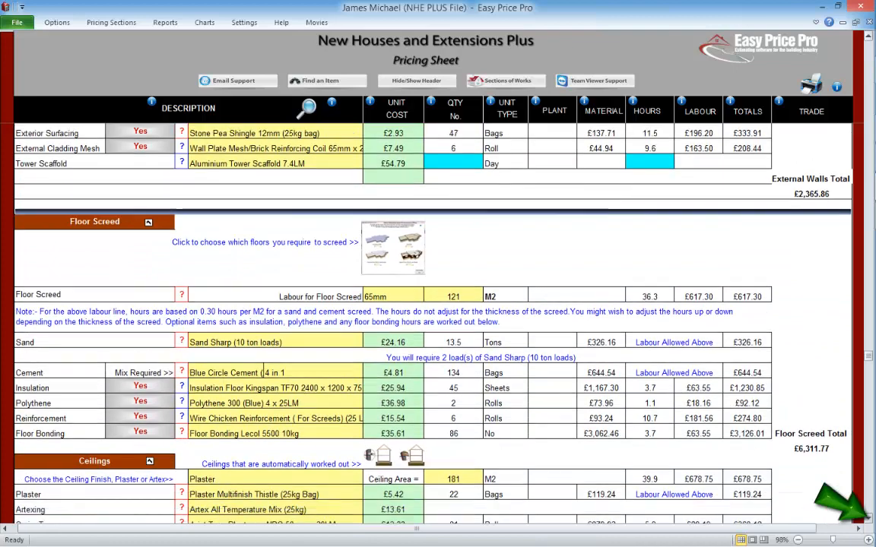
click(867, 518)
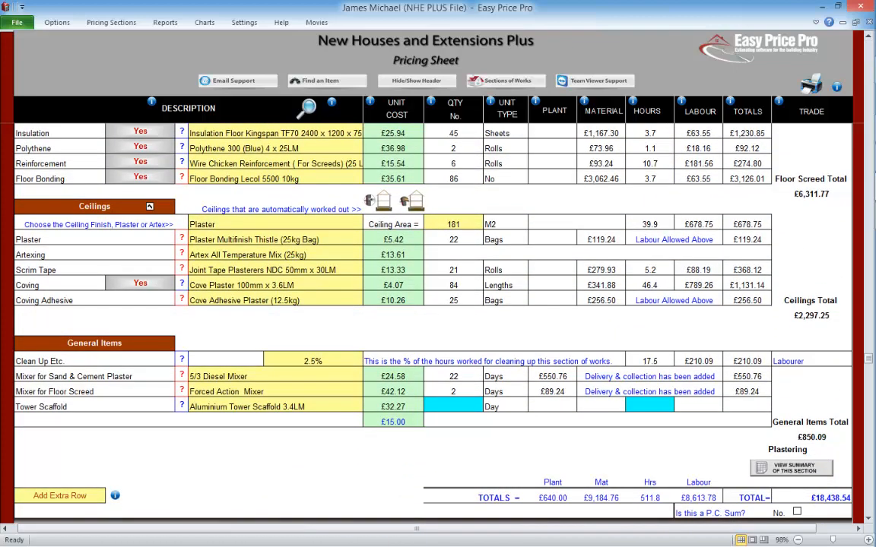
click(868, 37)
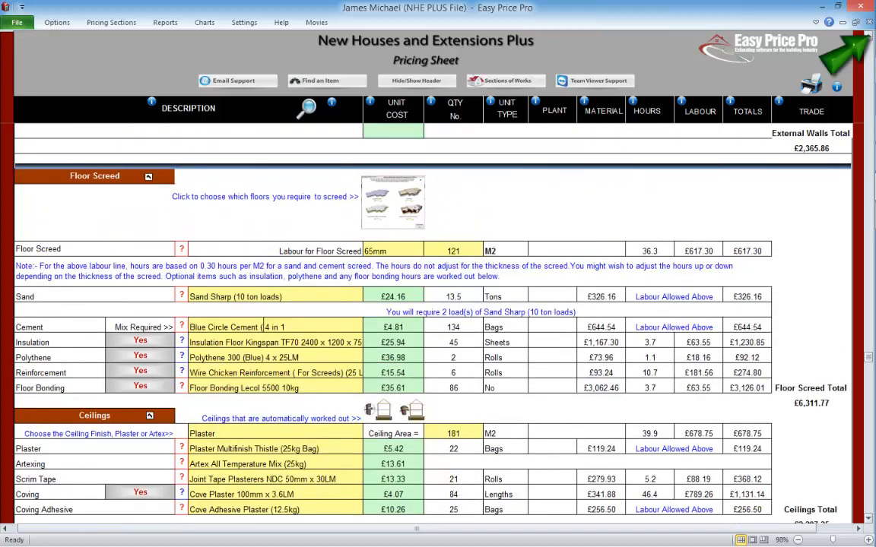
click(868, 36)
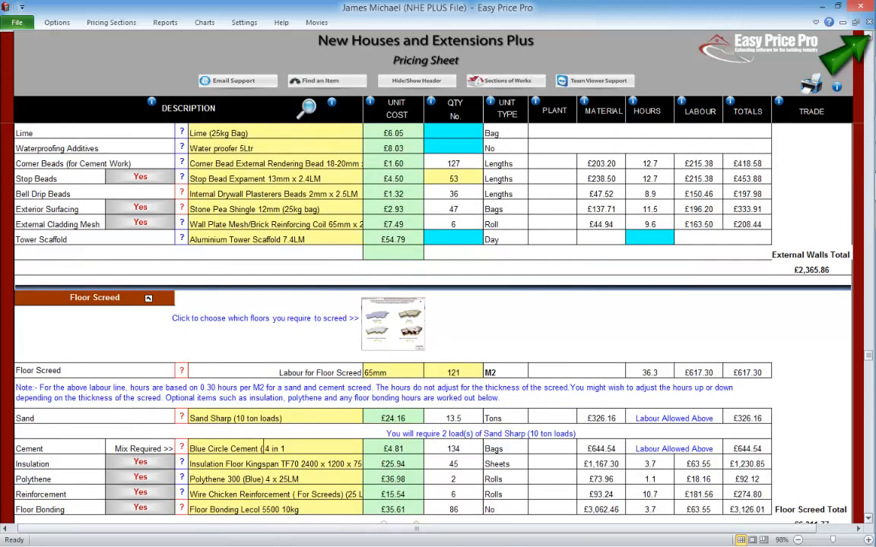
click(868, 37)
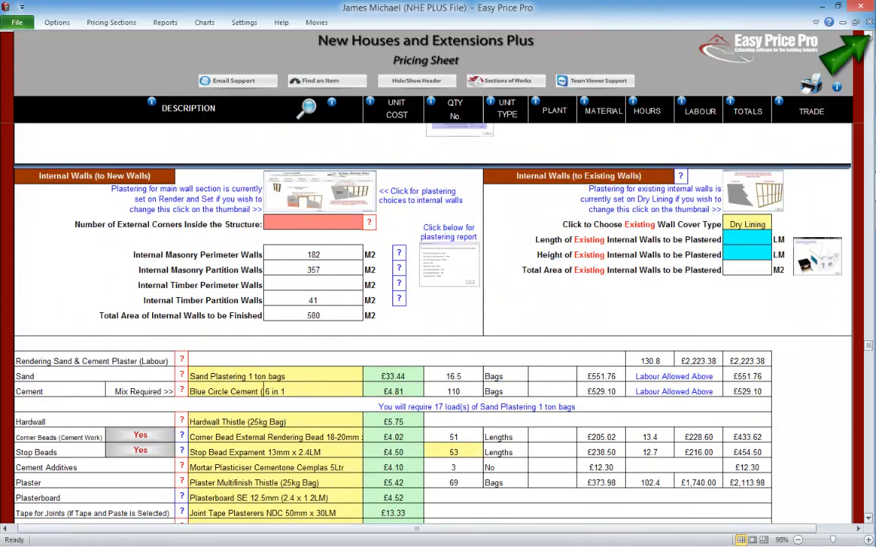
click(869, 36)
click(868, 36)
click(868, 37)
click(869, 36)
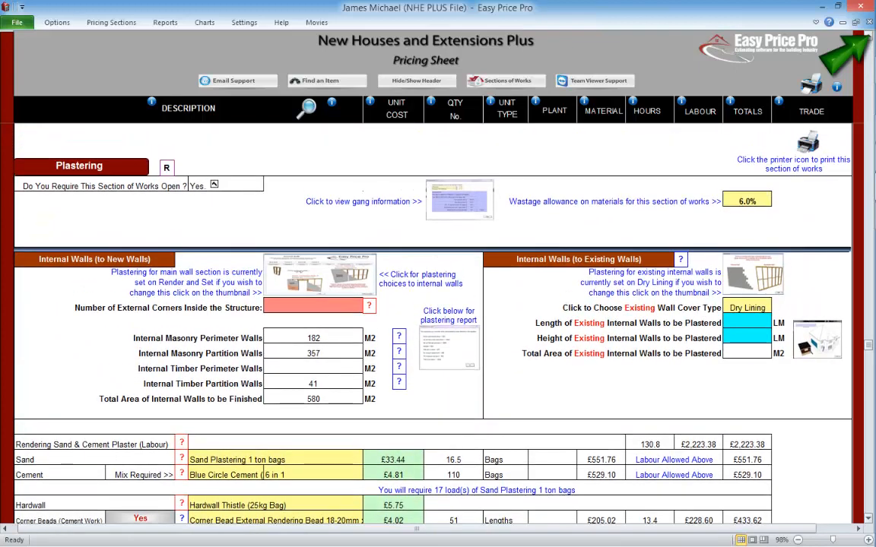
click(868, 36)
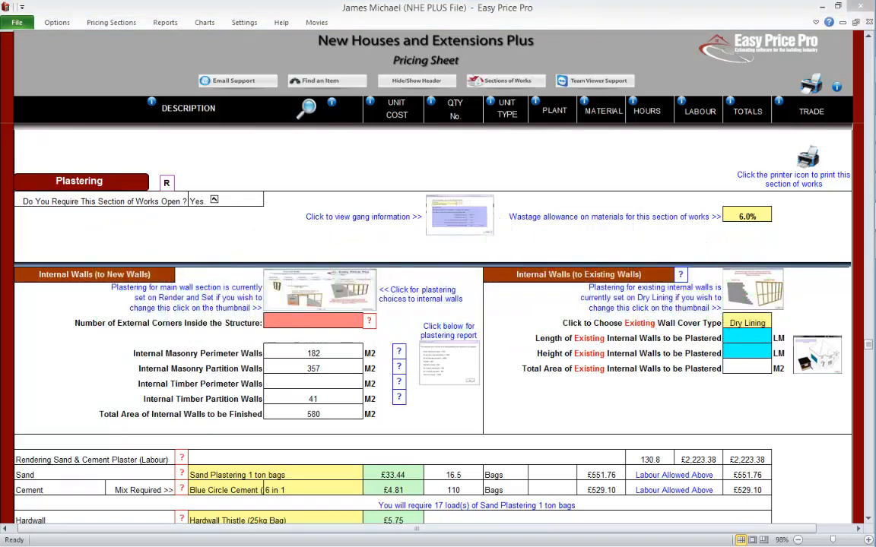
- Open the plastering gang information and check the trade choices for the Plasterer and Labourer For Plasterer entries
click(458, 215)
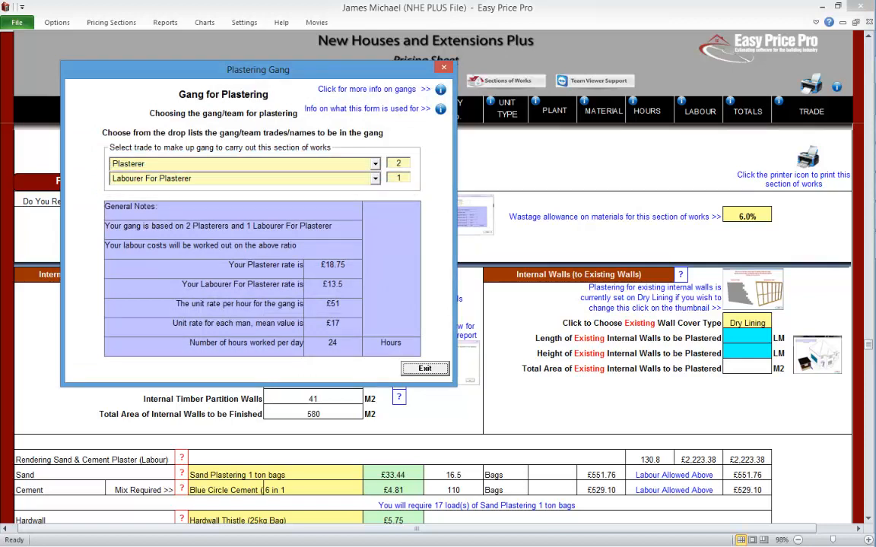
click(375, 164)
click(375, 165)
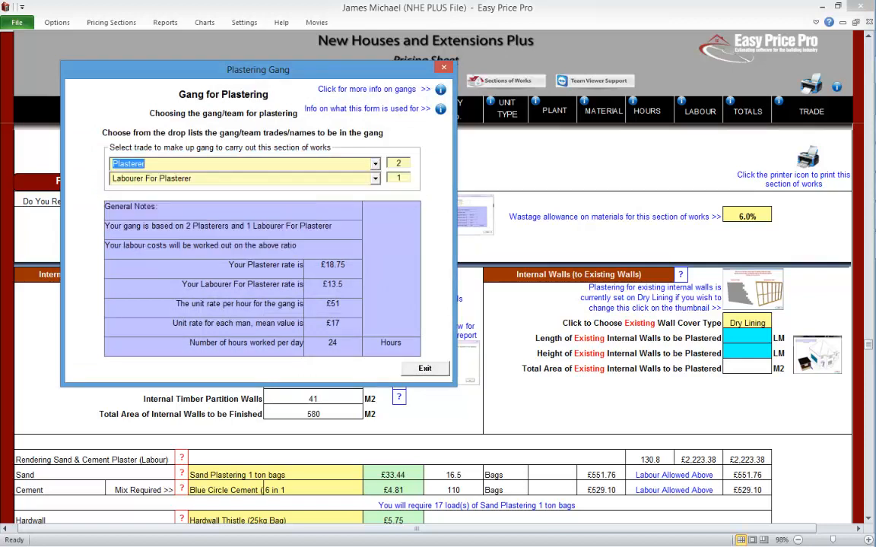
key(Tab)
click(375, 178)
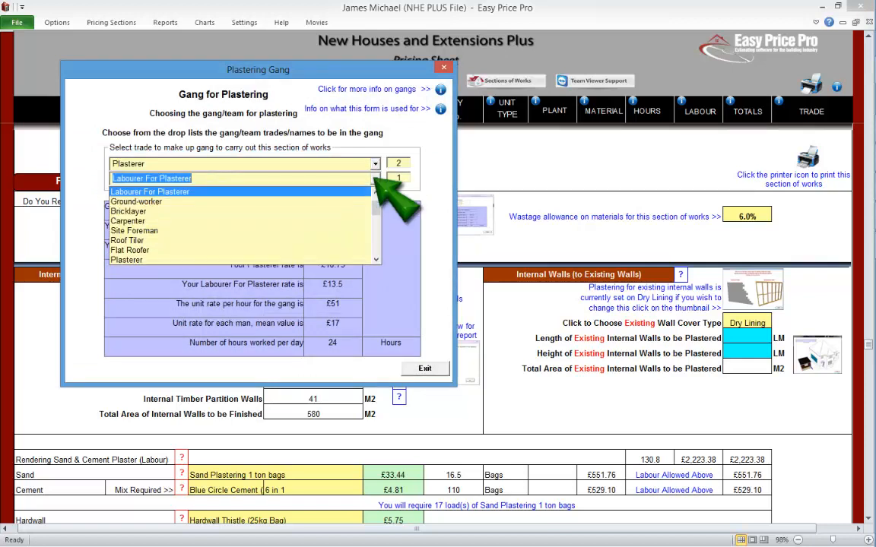
click(375, 178)
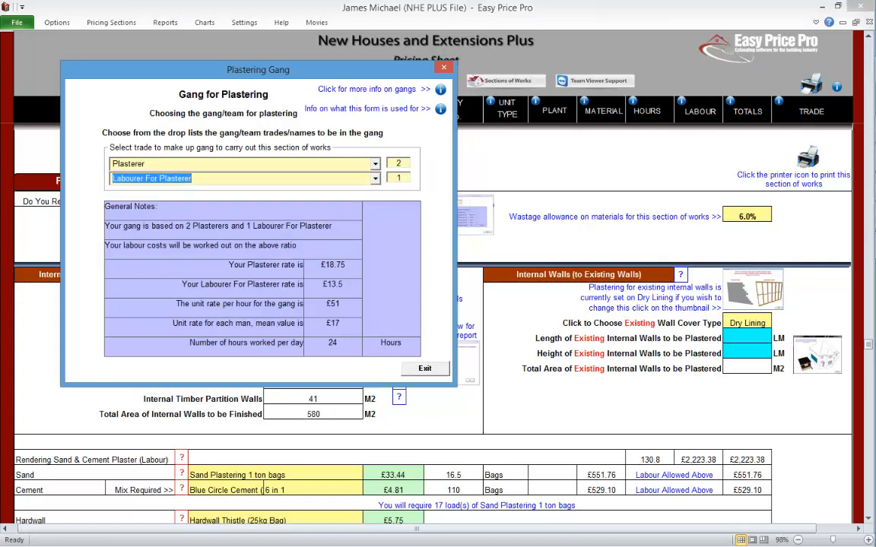
- Try 3 plasterers in the plastering gang, and restore the number to 2
click(400, 162)
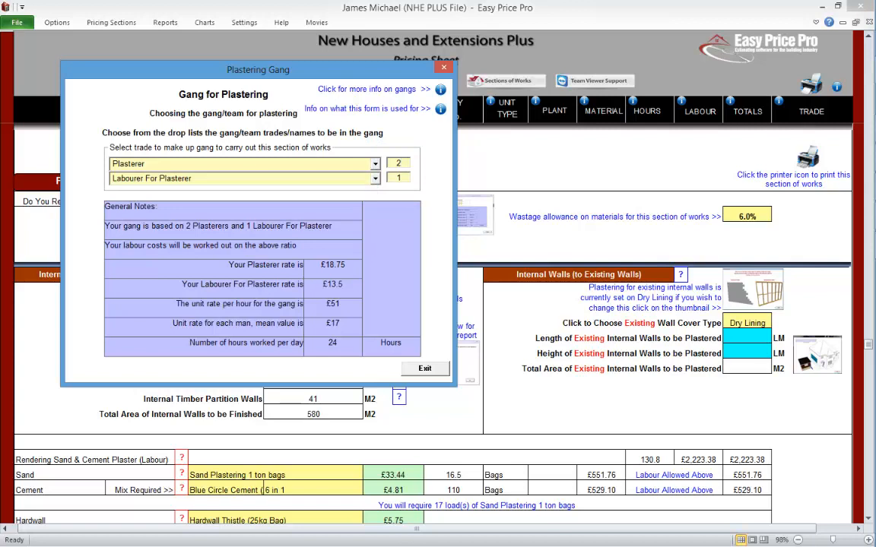
drag(402, 163, 395, 163)
text(3)
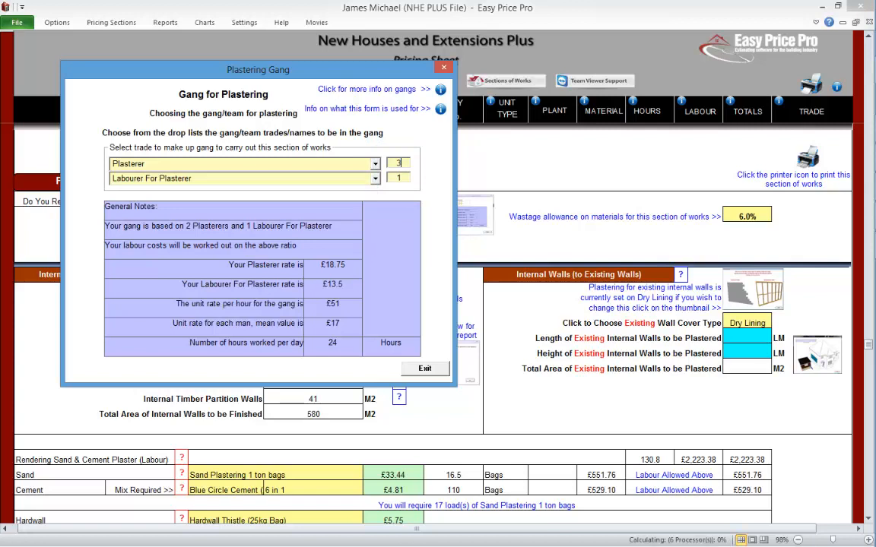
double_click(398, 163)
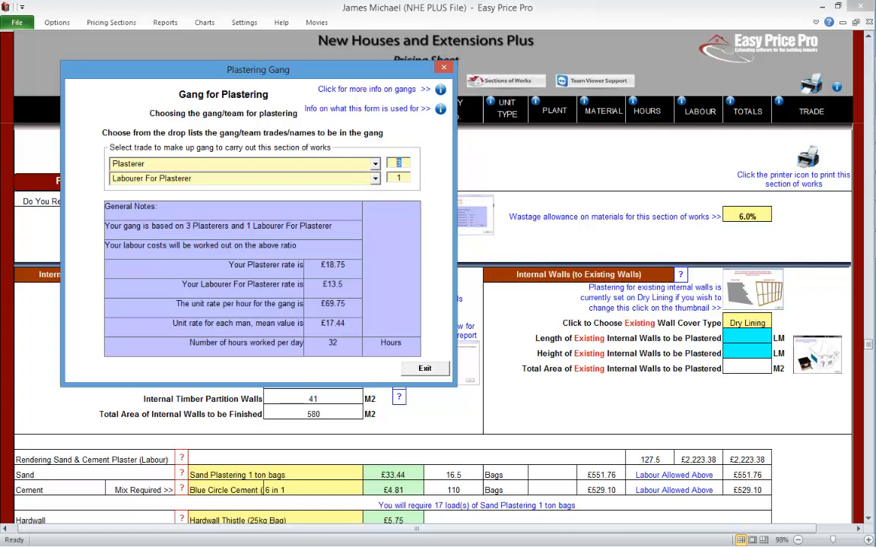
text(2)
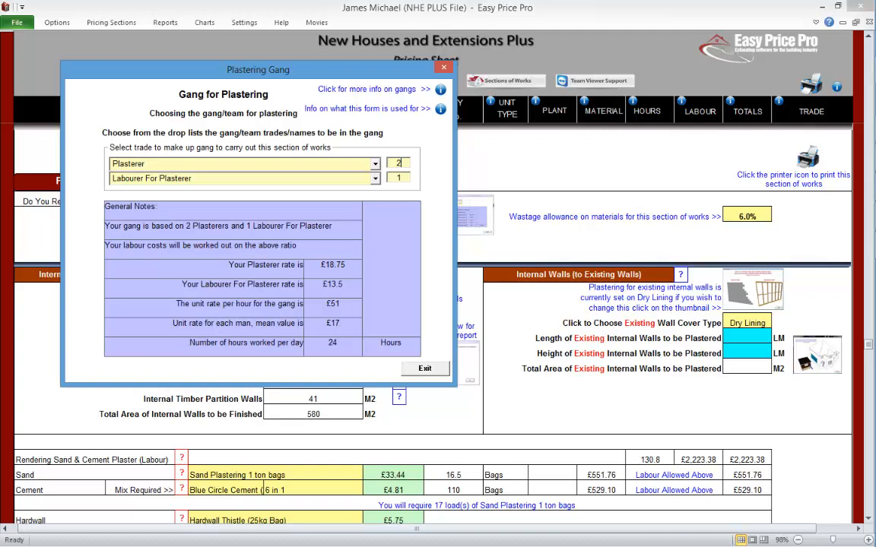
- Read the help documents on gangs and on the purpose of the gang form, and close the Plastering Gang form
click(440, 89)
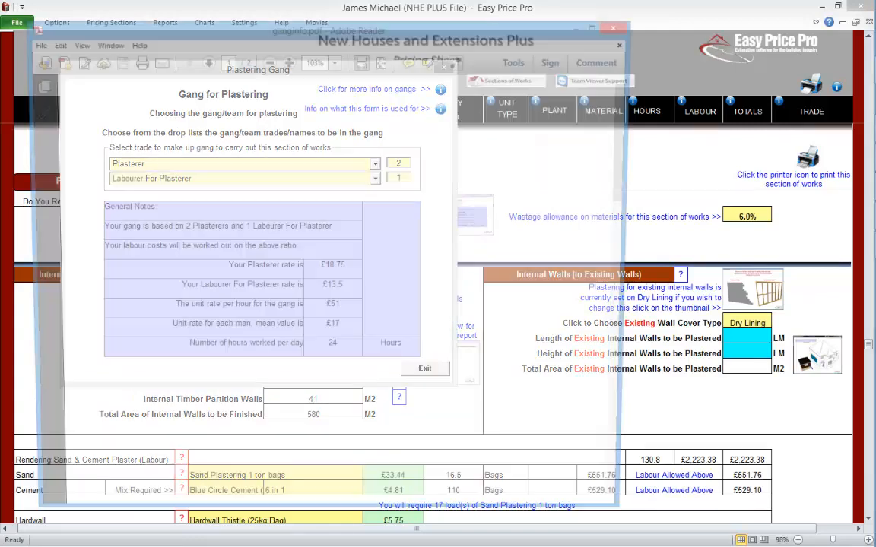
scroll(334, 296, down, 20)
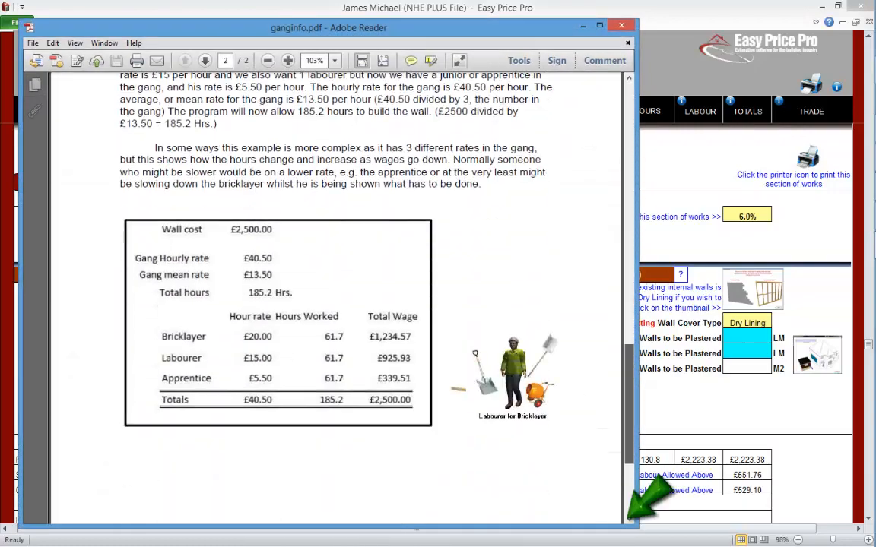
click(621, 27)
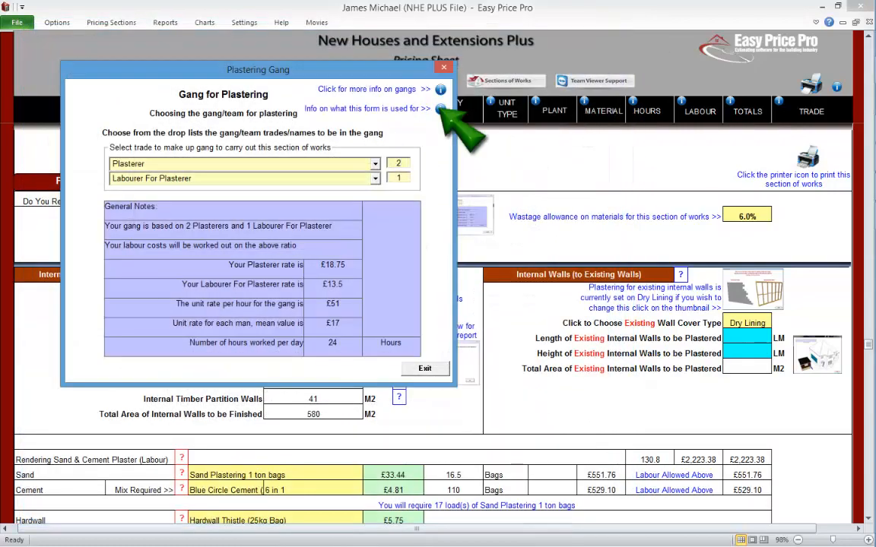
click(440, 108)
scroll(334, 297, down, 4)
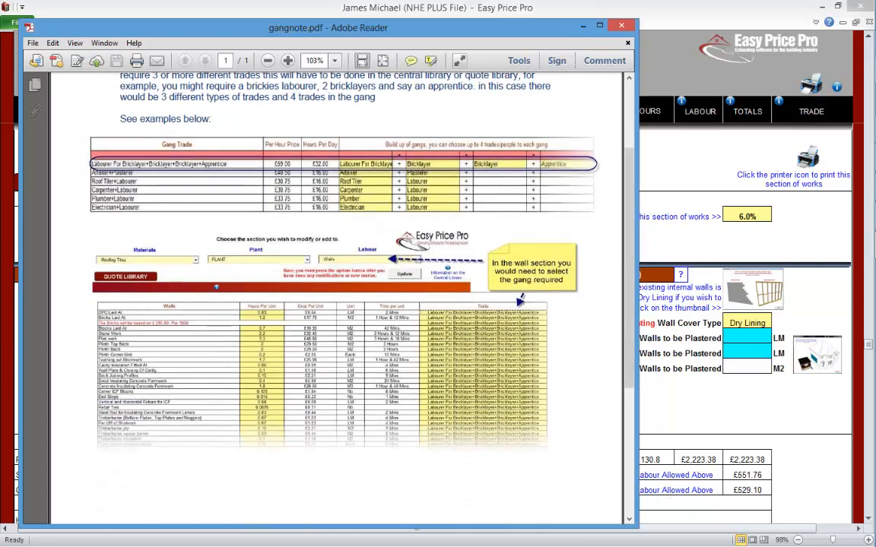
click(622, 26)
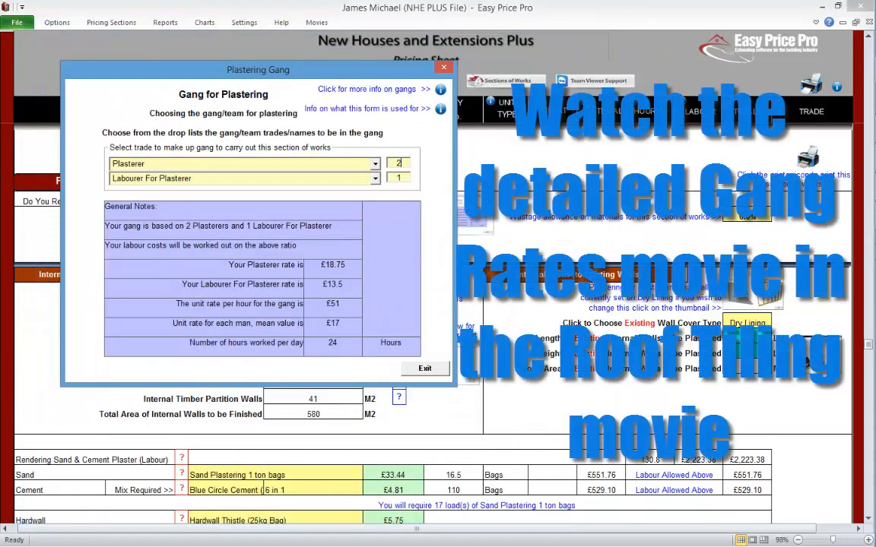
click(426, 370)
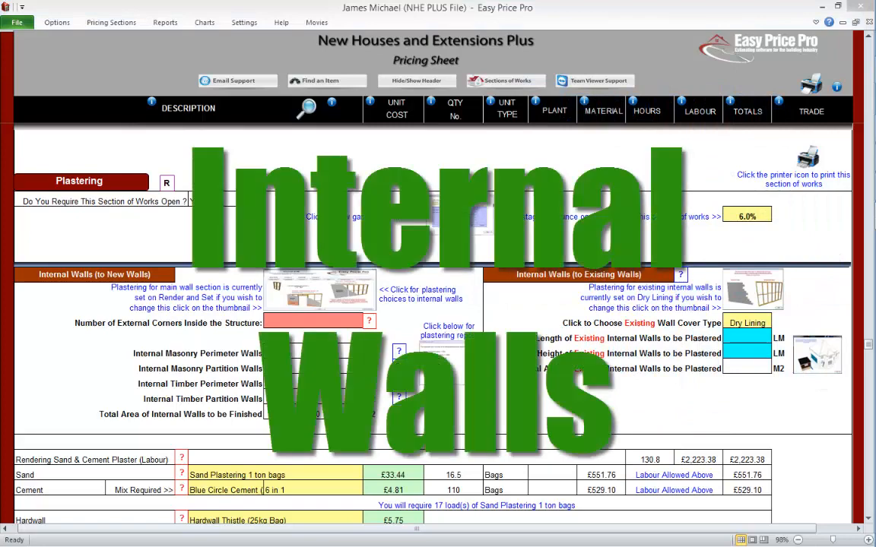
- Look through the Internal Walls areas and material rows, from the wall measurements down to the rawl plugs, and return to the section's start
scroll(863, 516, down, 3)
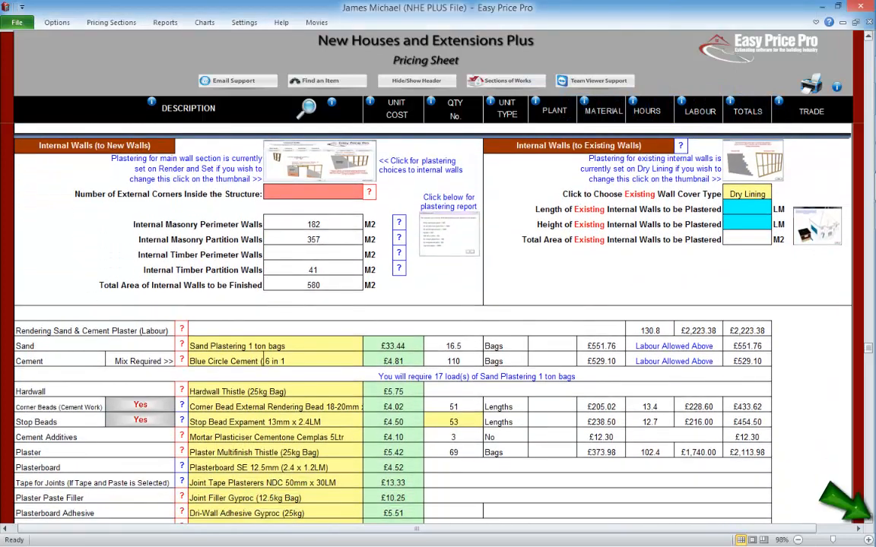
scroll(863, 517, down, 1)
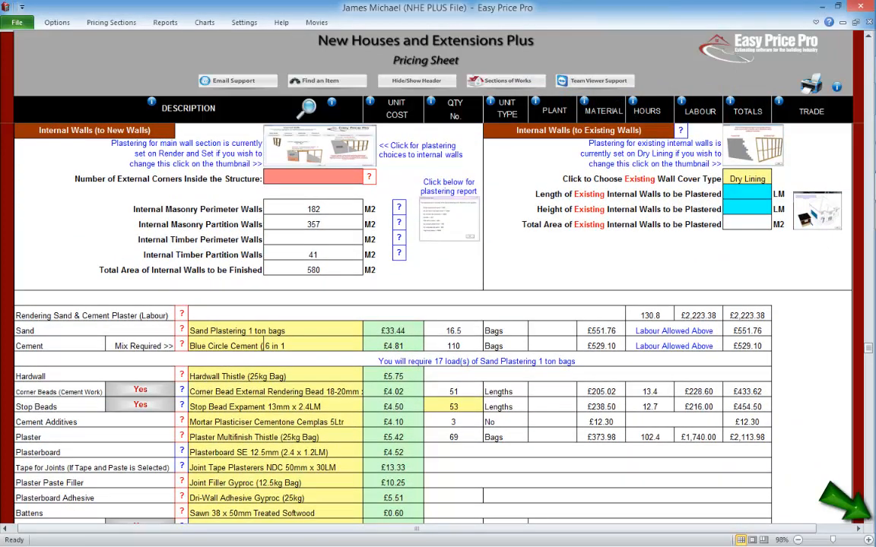
scroll(863, 517, down, 6)
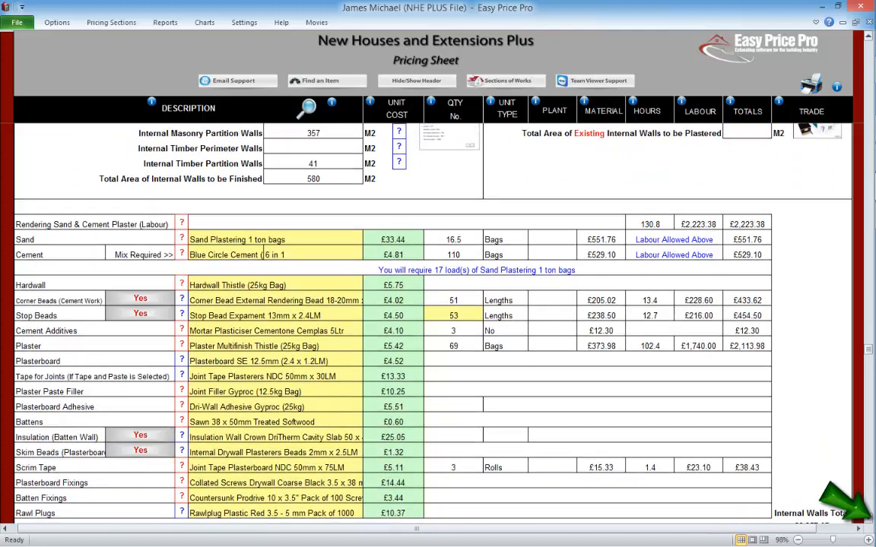
scroll(863, 516, up, 6)
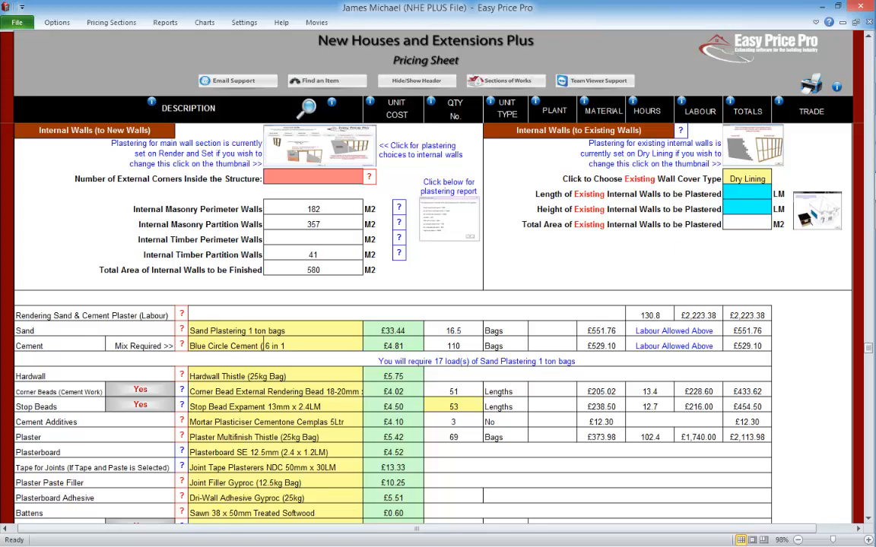
- Review the internal wall plastering choices for the Main Section, Sections 2 to 4, Plinth, and timber and masonry partitions, and enter the details
click(319, 156)
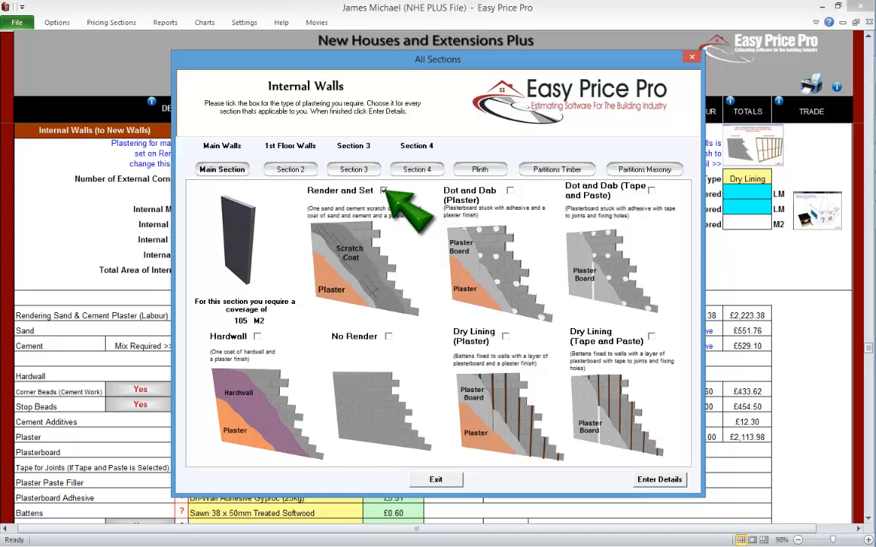
click(290, 169)
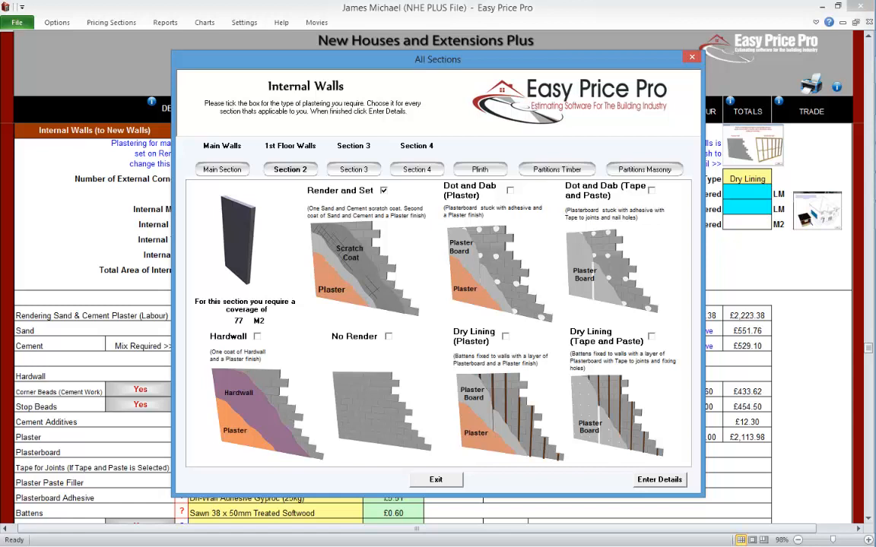
click(354, 169)
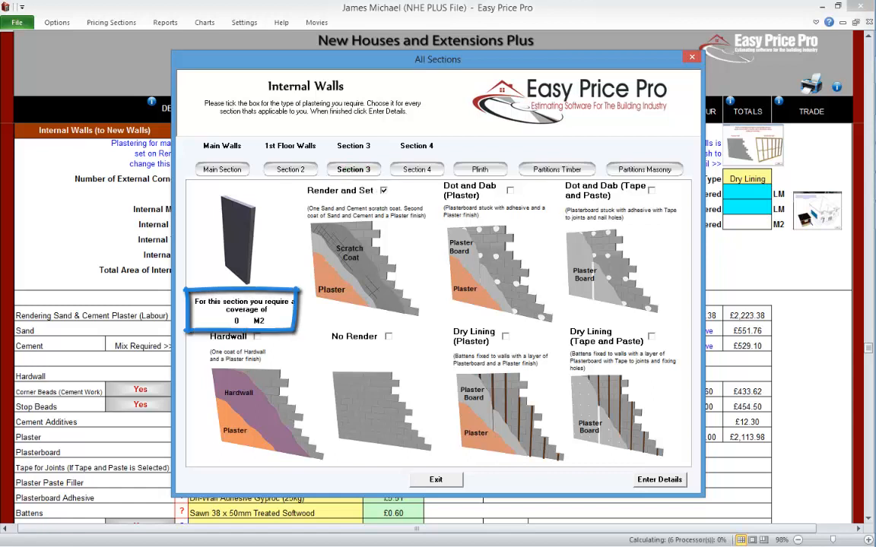
click(416, 170)
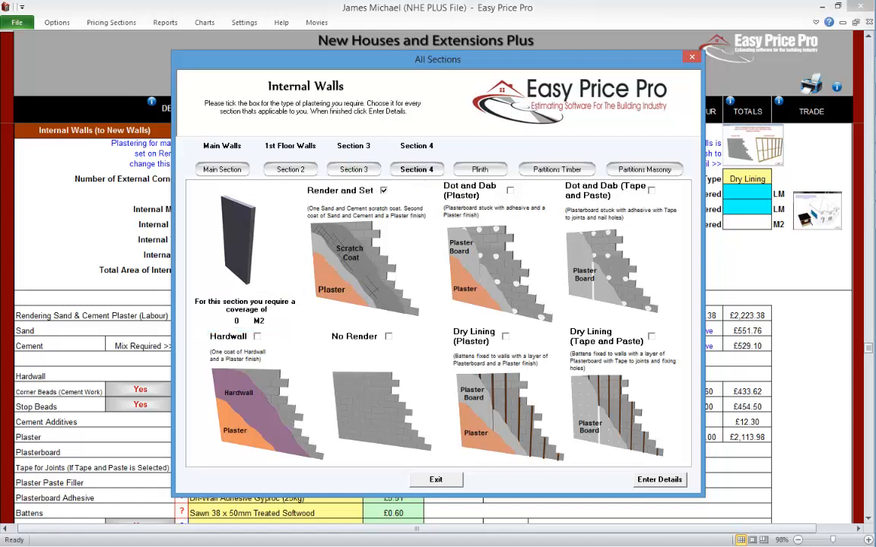
click(480, 169)
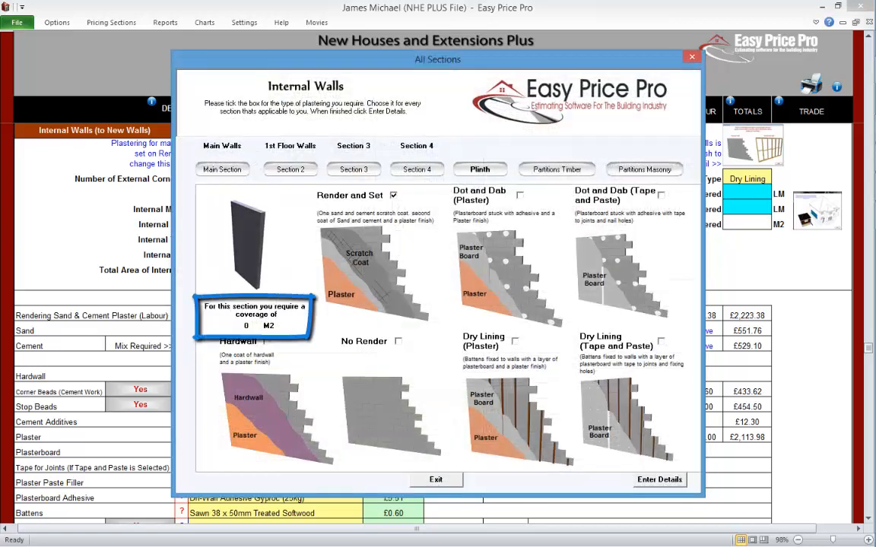
click(557, 169)
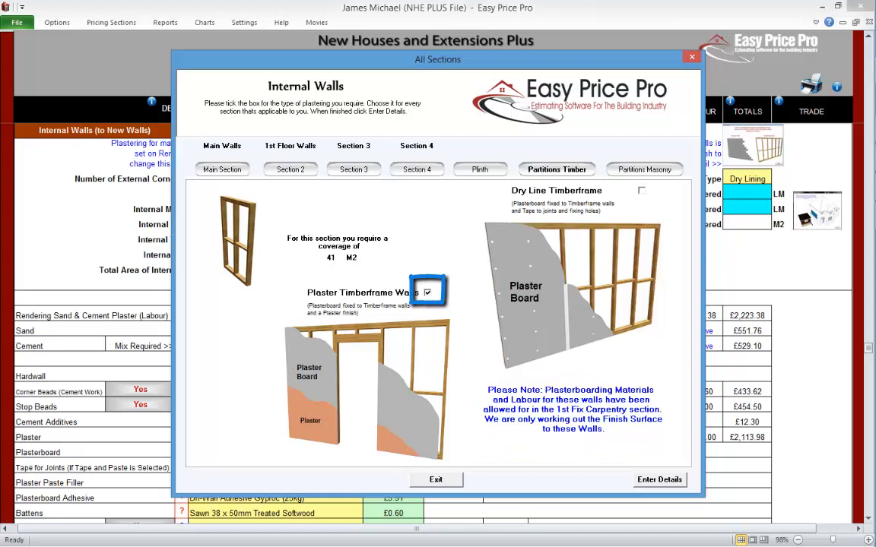
click(645, 168)
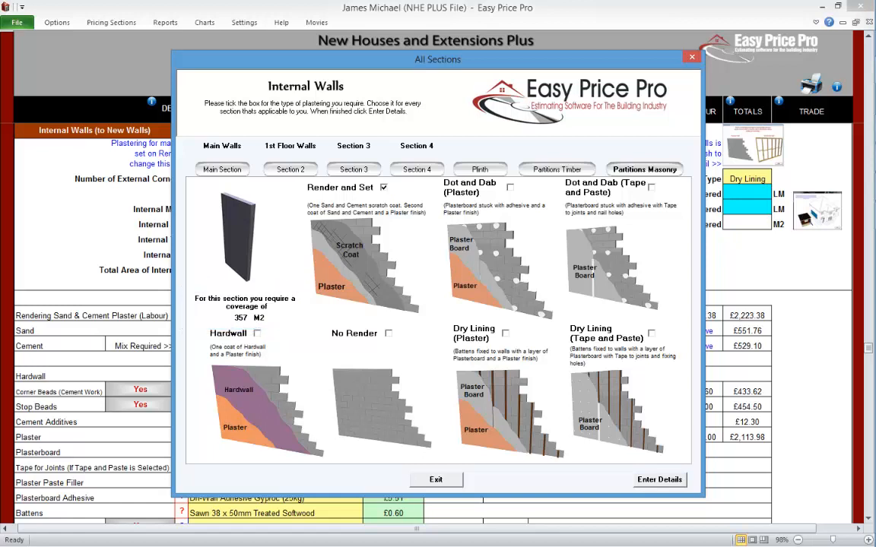
click(659, 480)
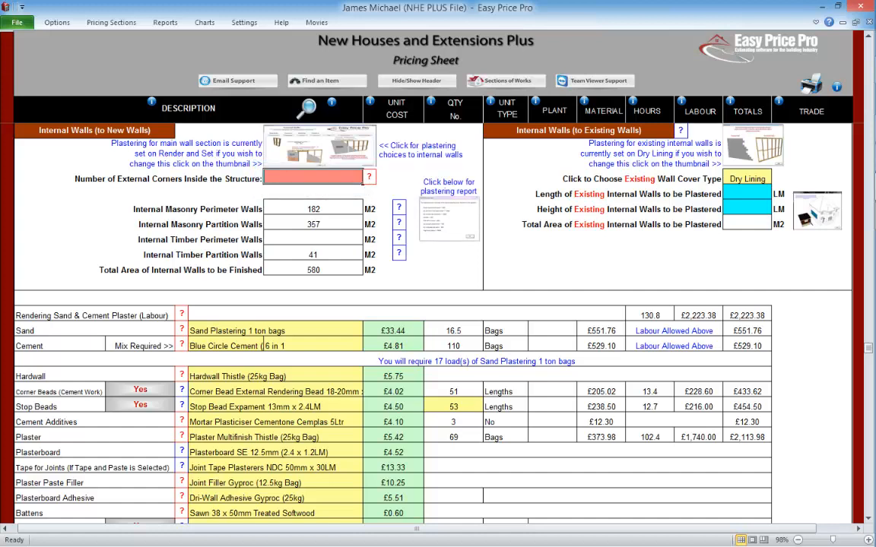
- Set the number of external corners inside the structure to 3
click(370, 177)
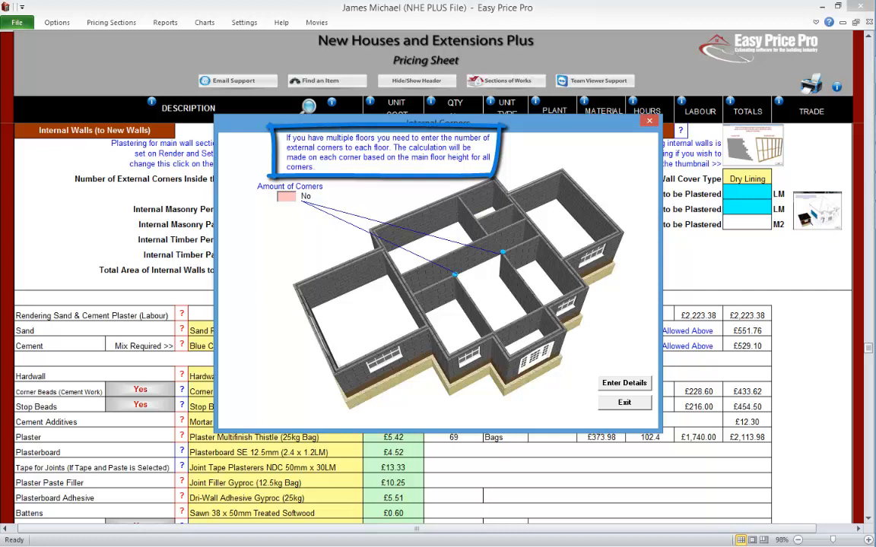
text(3)
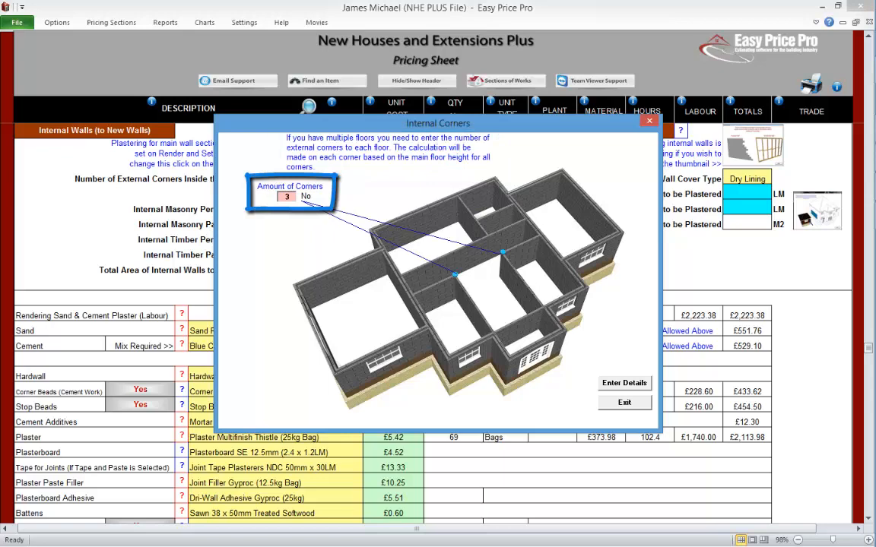
click(624, 383)
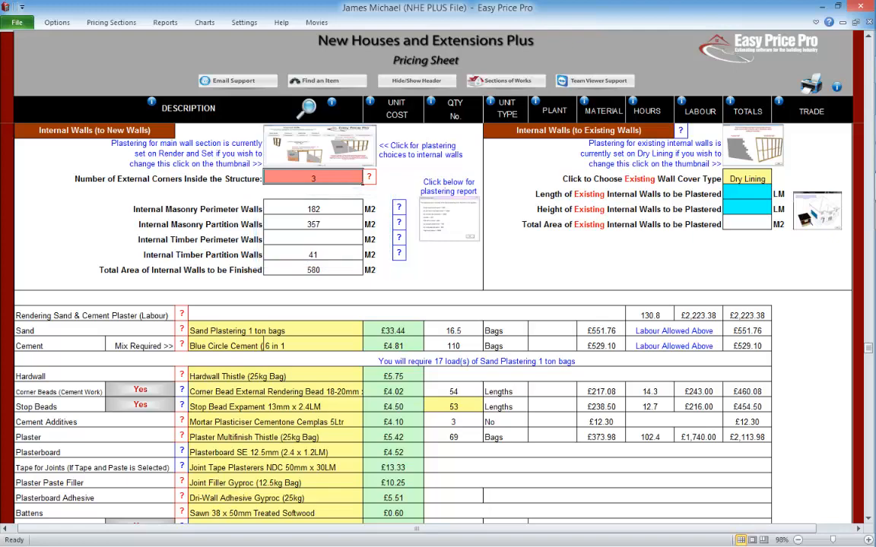
- View the help illustrations for the internal masonry perimeter, masonry partition, timber perimeter and timber partition walls, closing each one
click(398, 207)
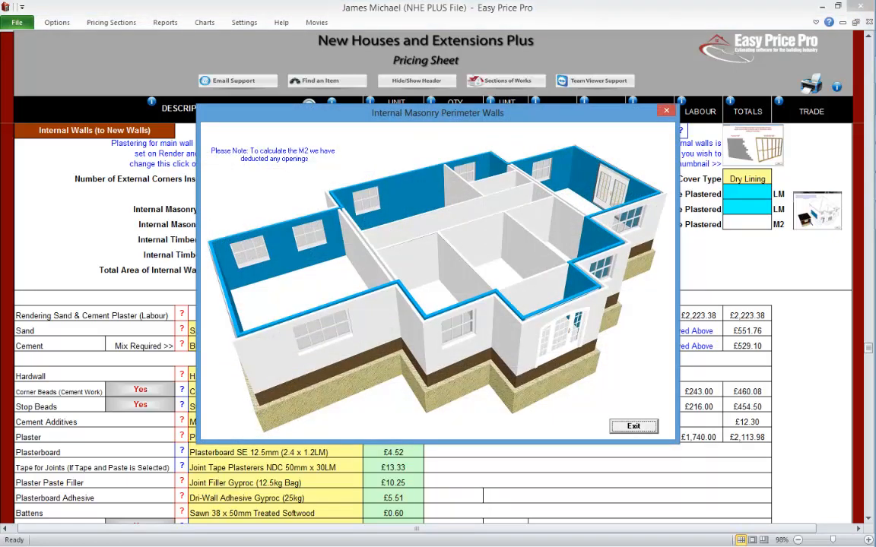
click(631, 426)
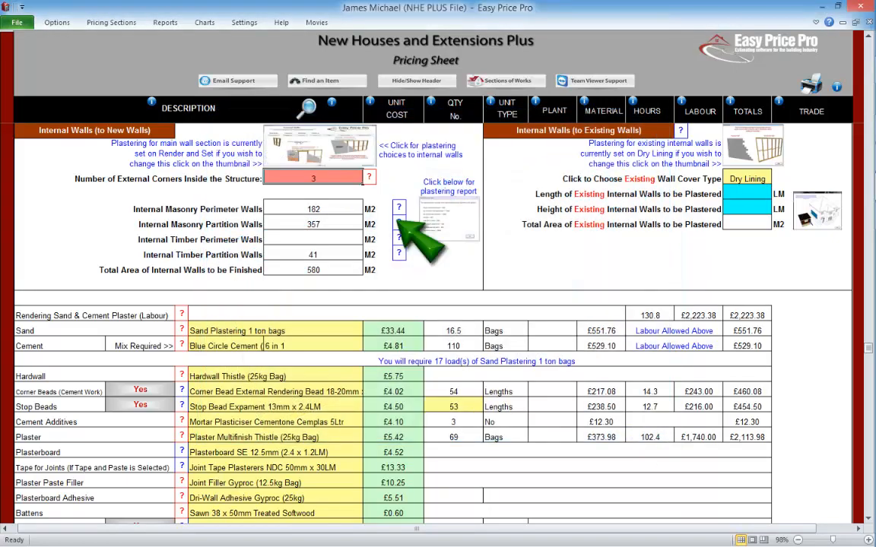
click(398, 222)
click(637, 418)
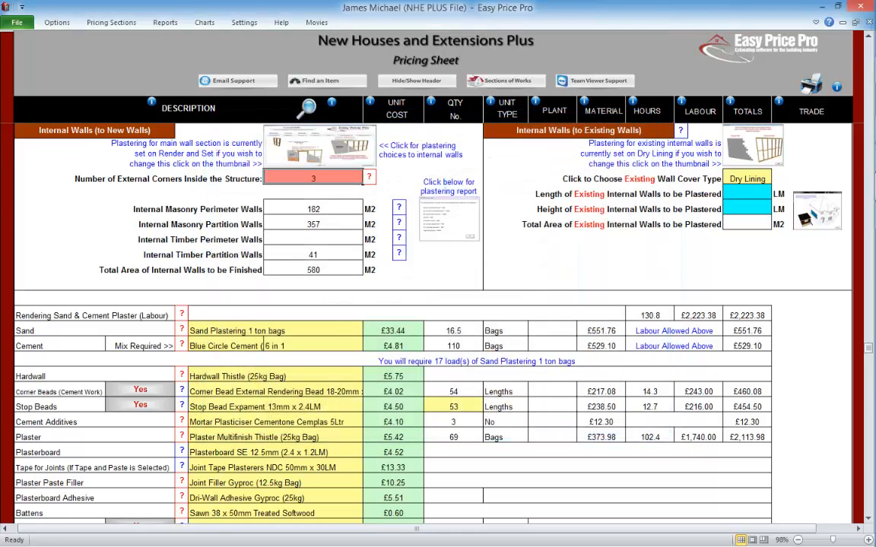
click(398, 237)
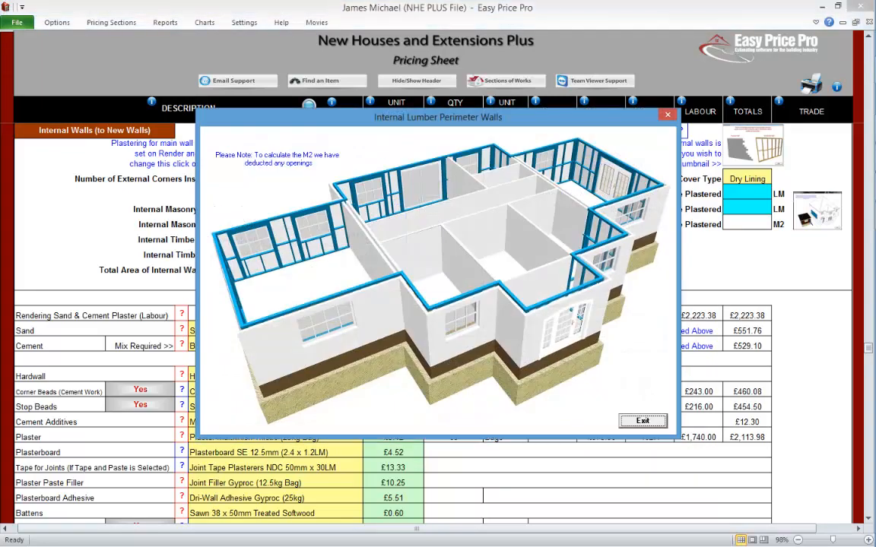
click(643, 421)
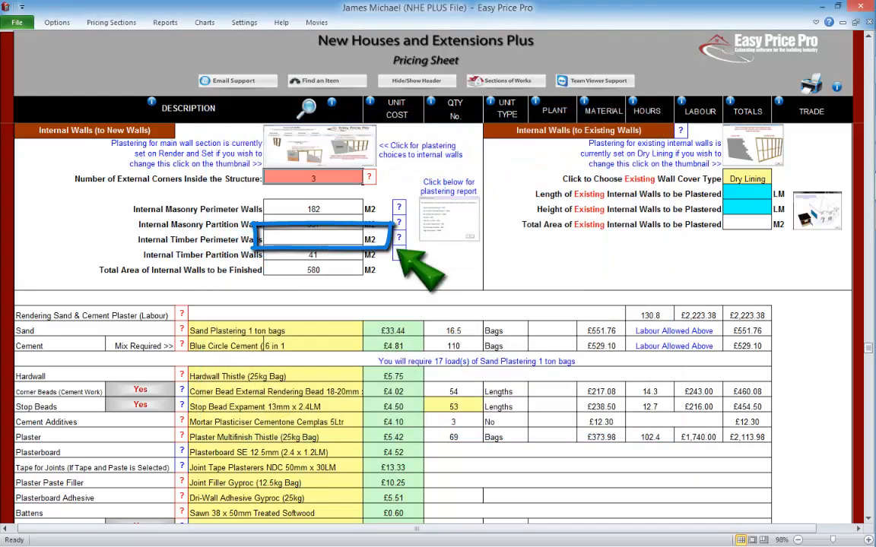
click(398, 252)
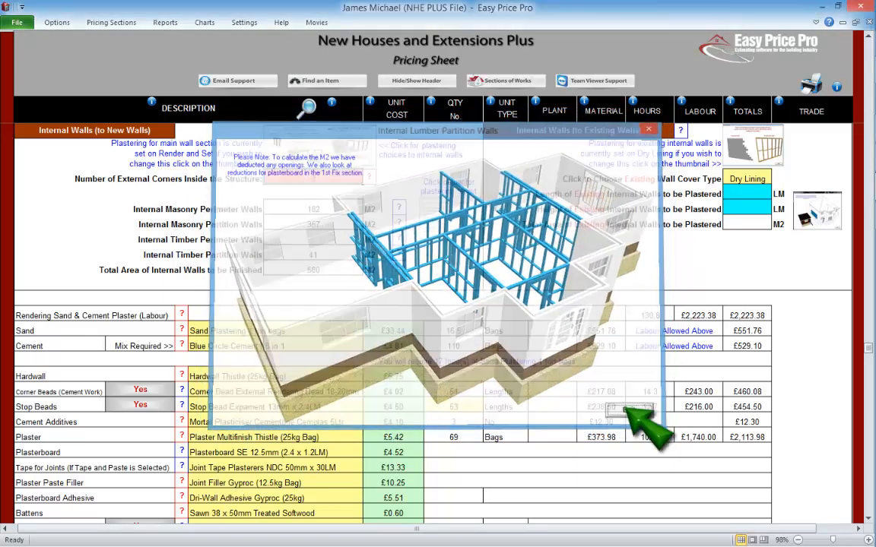
click(630, 411)
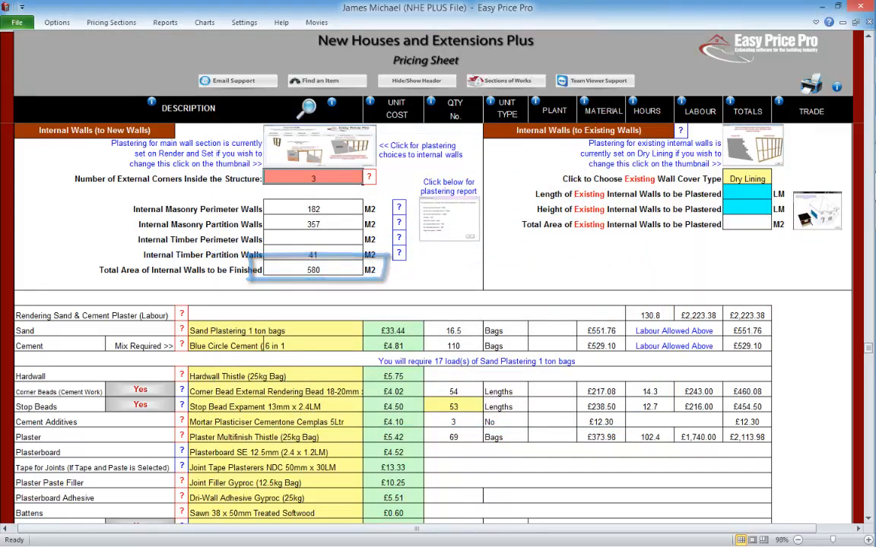
- Read the internal plastering report and the help on Internal Walls (to Existing Walls), and close both
click(447, 220)
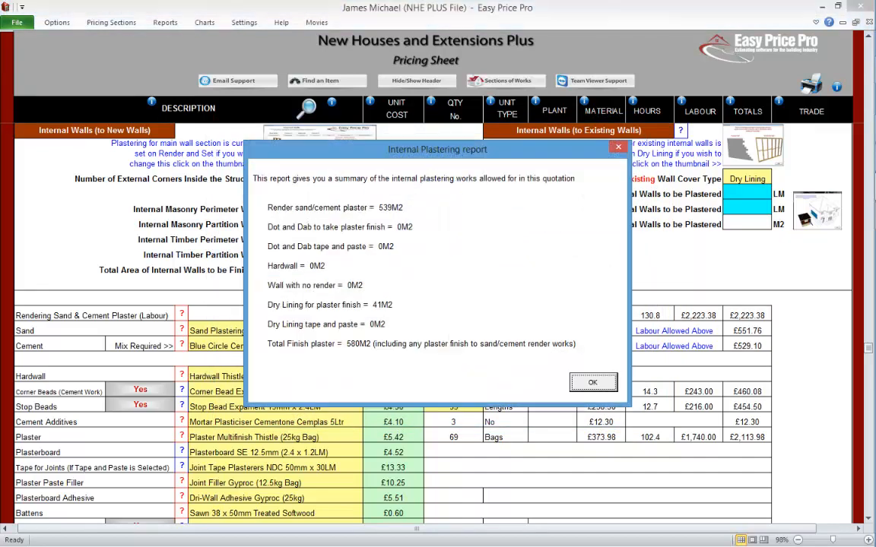
click(593, 382)
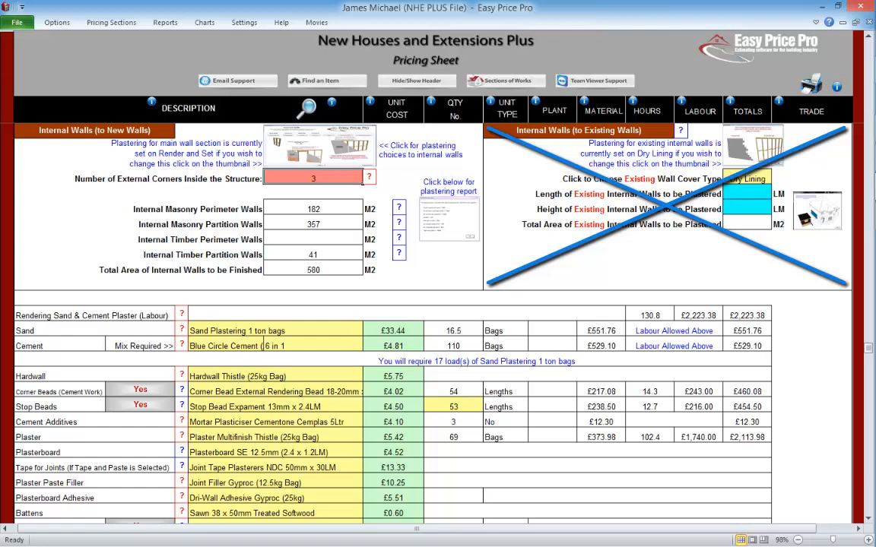
click(681, 131)
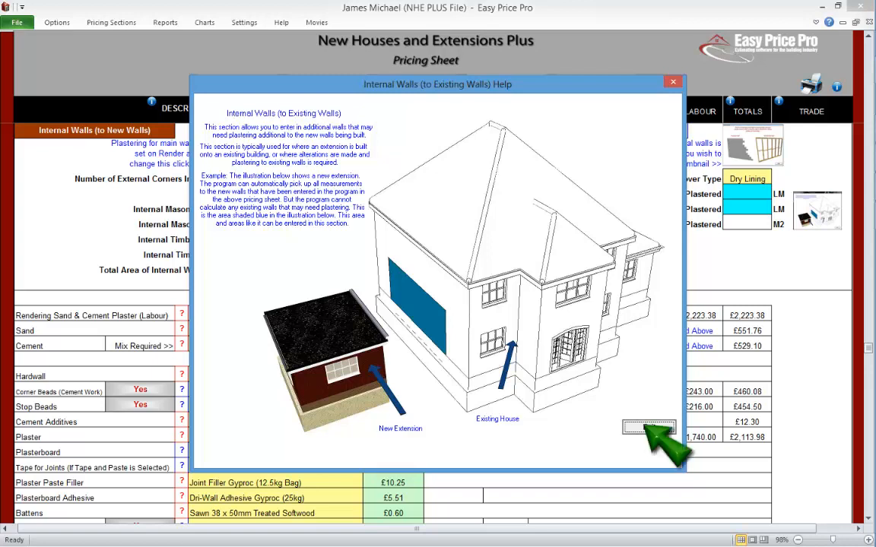
click(648, 426)
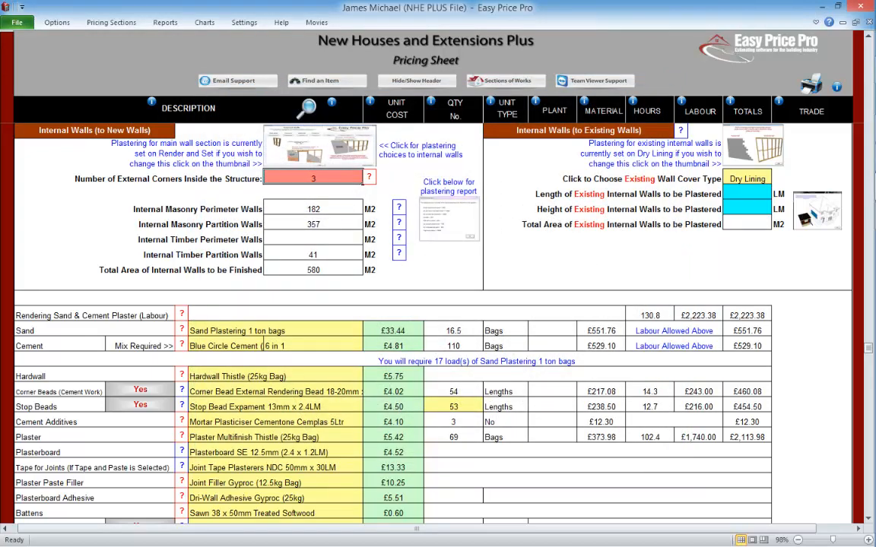
- Check the cover types offered for existing masonry walls and exit without choosing one
click(746, 143)
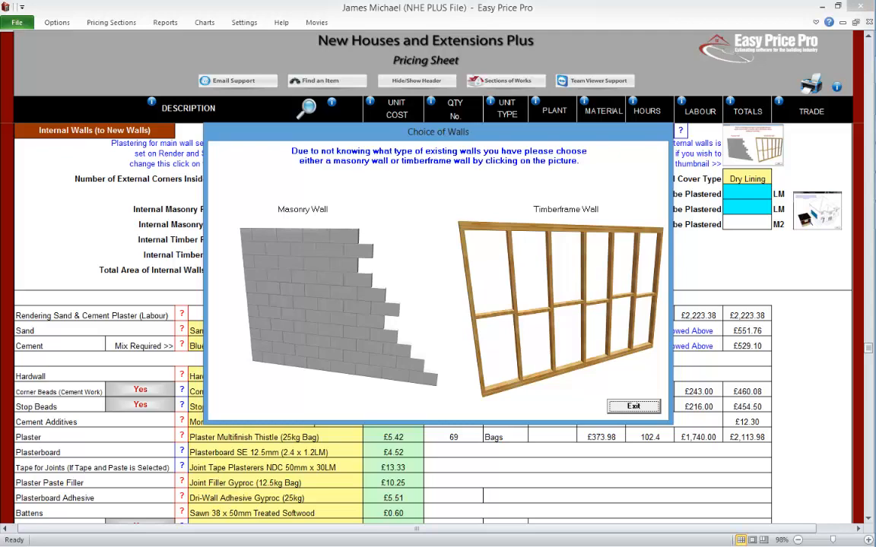
click(327, 285)
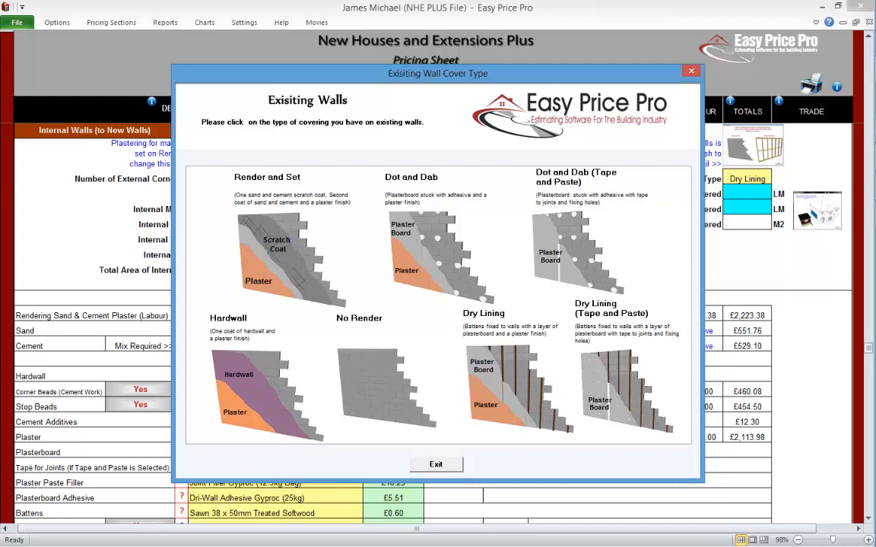
click(436, 464)
- Set the existing wall cover type to Plaster Timberframe Walls for a timberframe wall
click(736, 177)
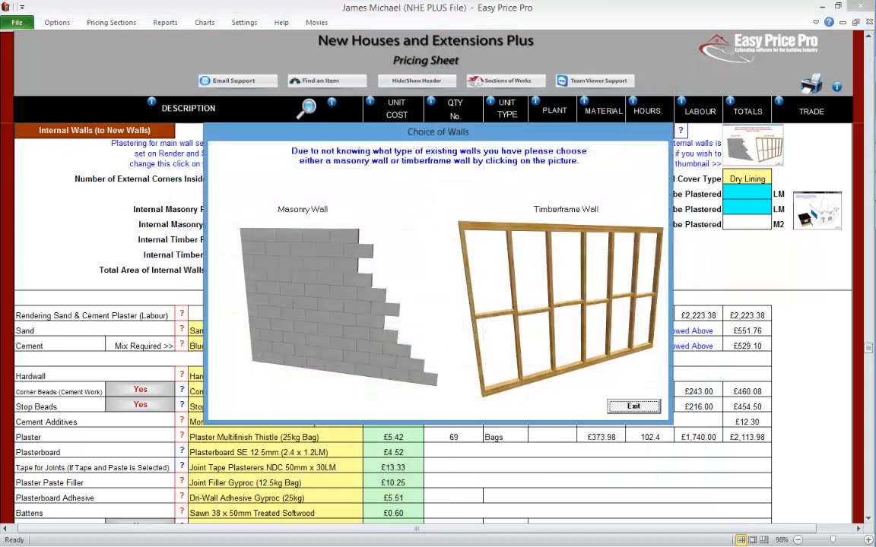
click(511, 260)
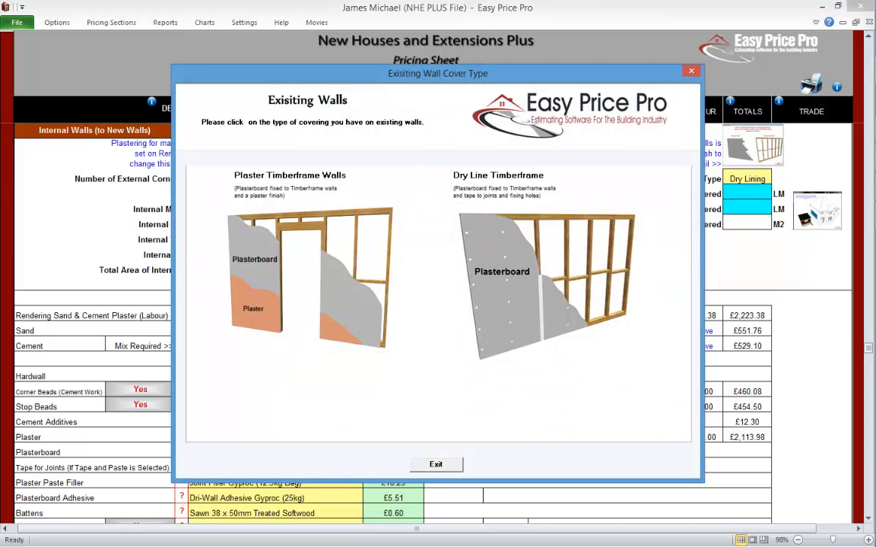
click(321, 273)
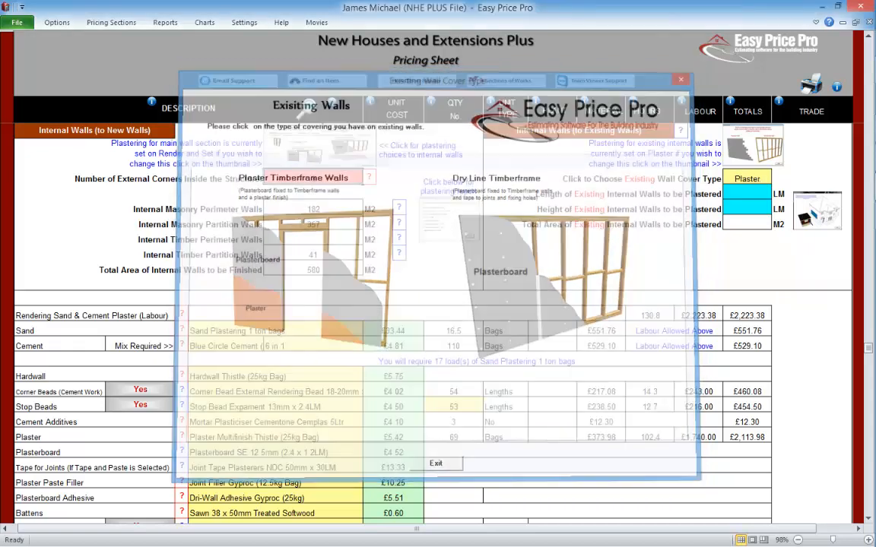
- Enter a length of 22 LM and a height of 2.4 LM for the existing internal walls to be plastered
click(747, 193)
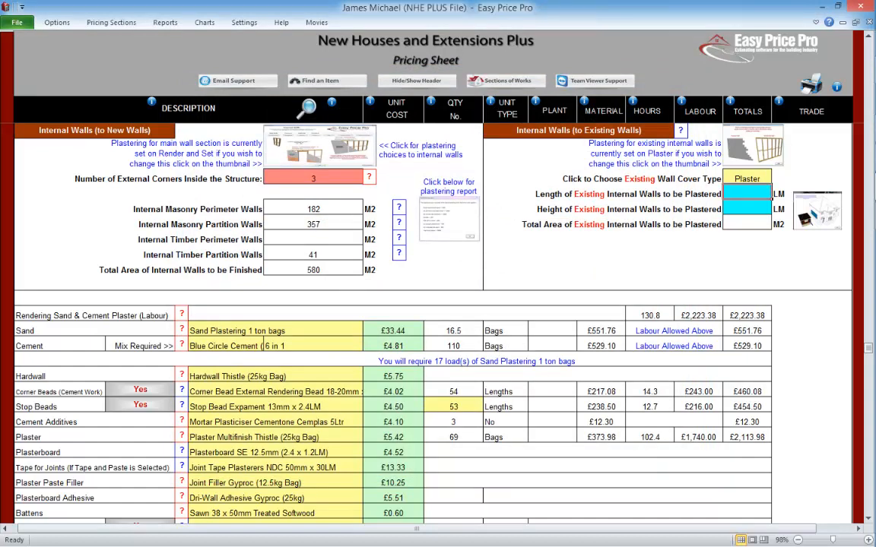
text(22)
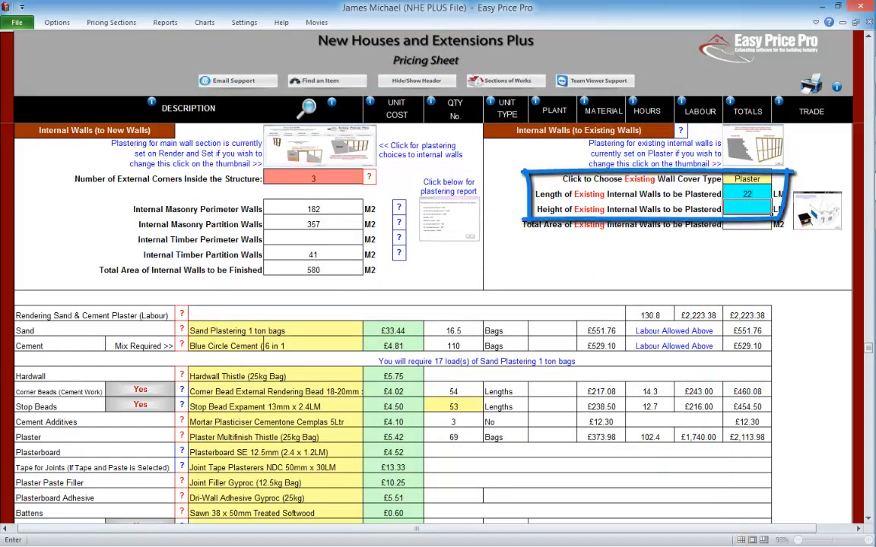
key(Return)
text(2.4)
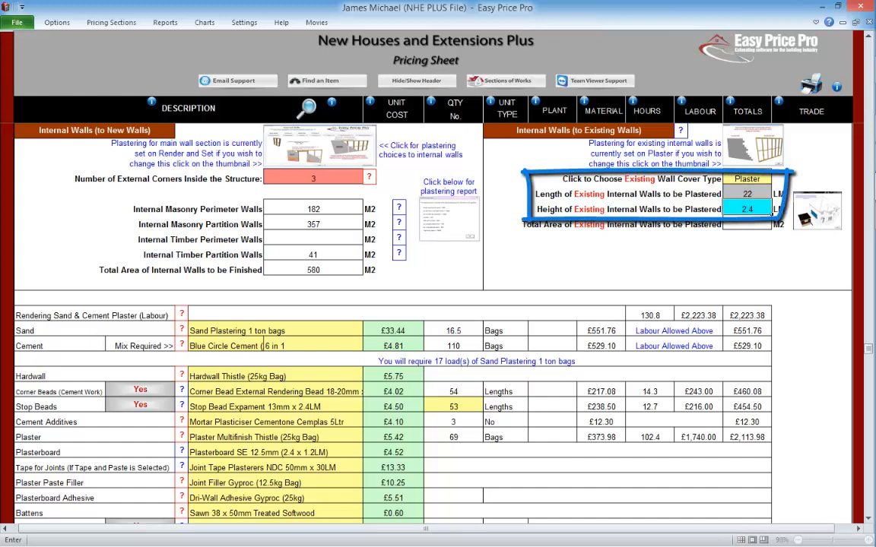
key(Return)
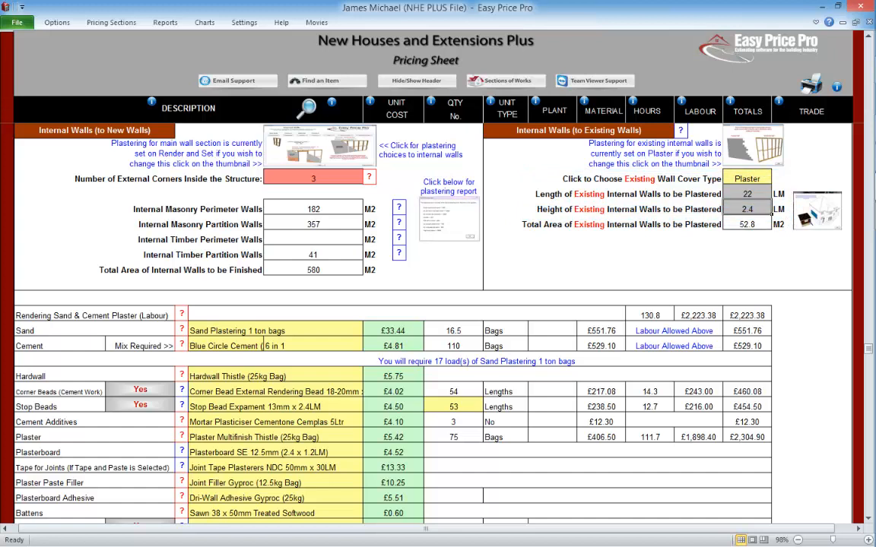
- Clear the length and height of the existing internal walls to be plastered
click(747, 194)
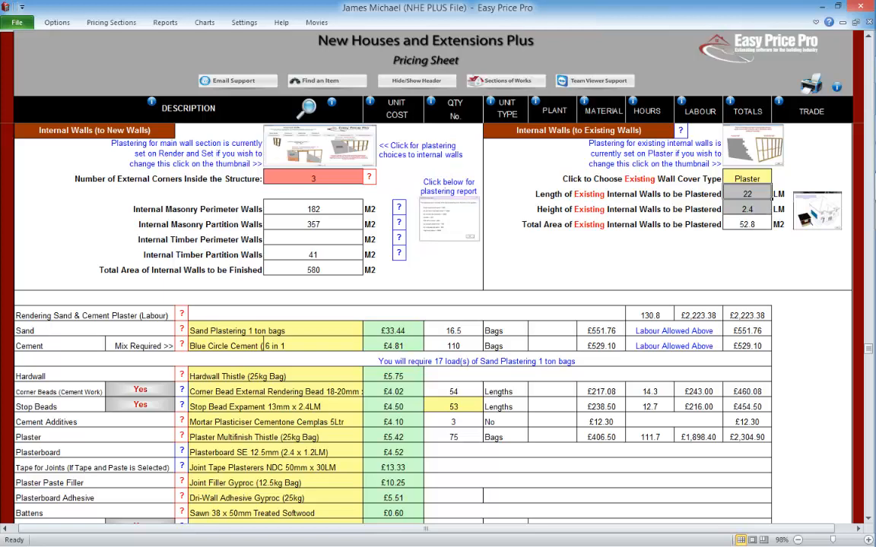
key(BackSpace)
key(Return)
key(BackSpace)
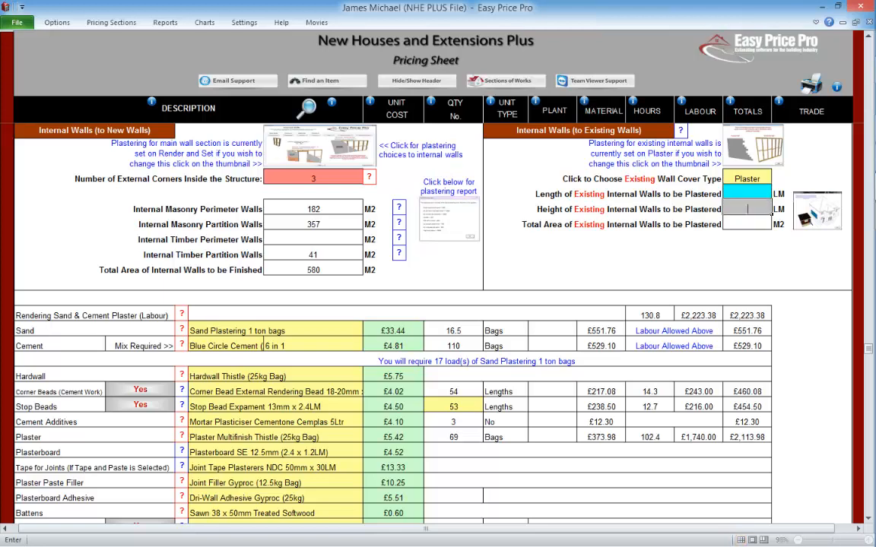
click(746, 194)
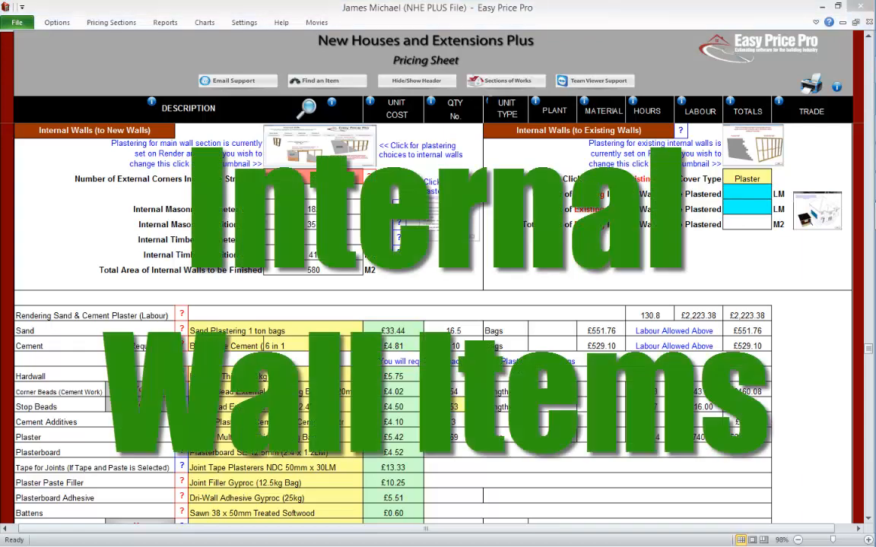
- Look over the internal wall items and check the render thickness form for the sand and cement rendering, then exit it
scroll(262, 209, down, 3)
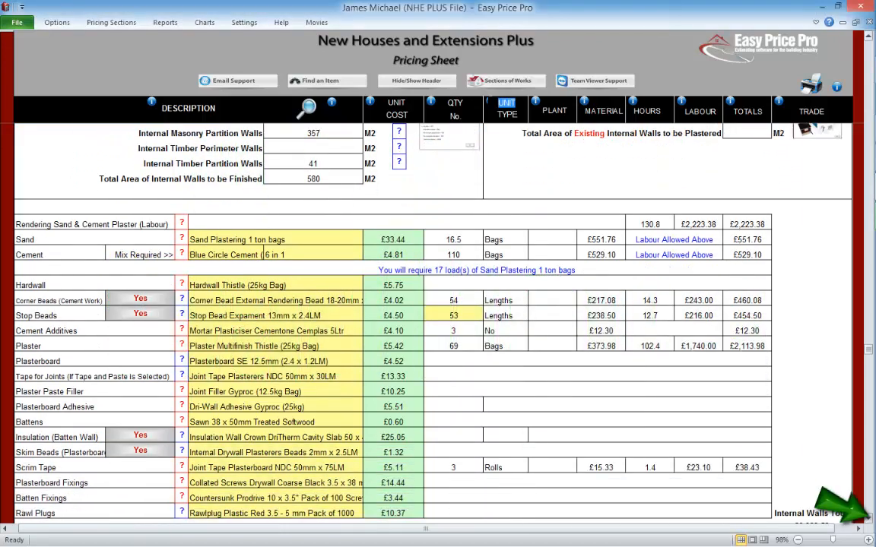
scroll(263, 209, down, 1)
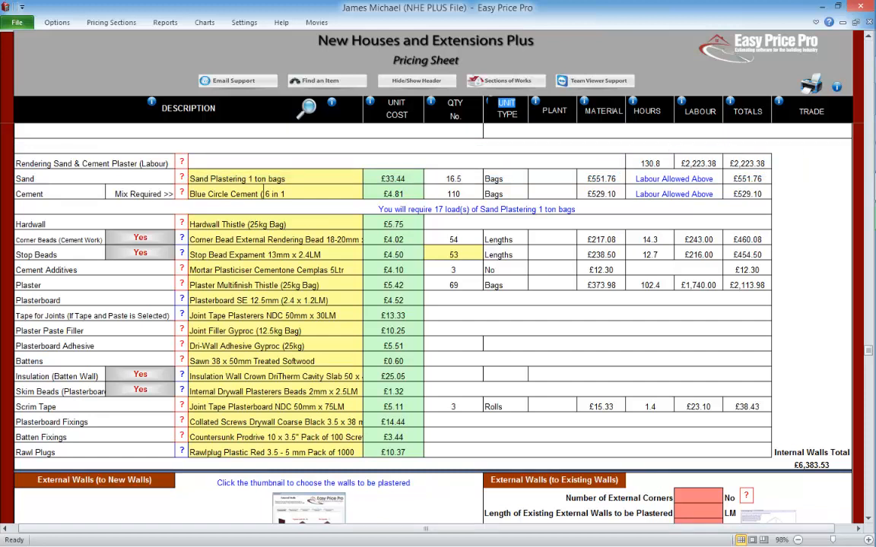
click(181, 162)
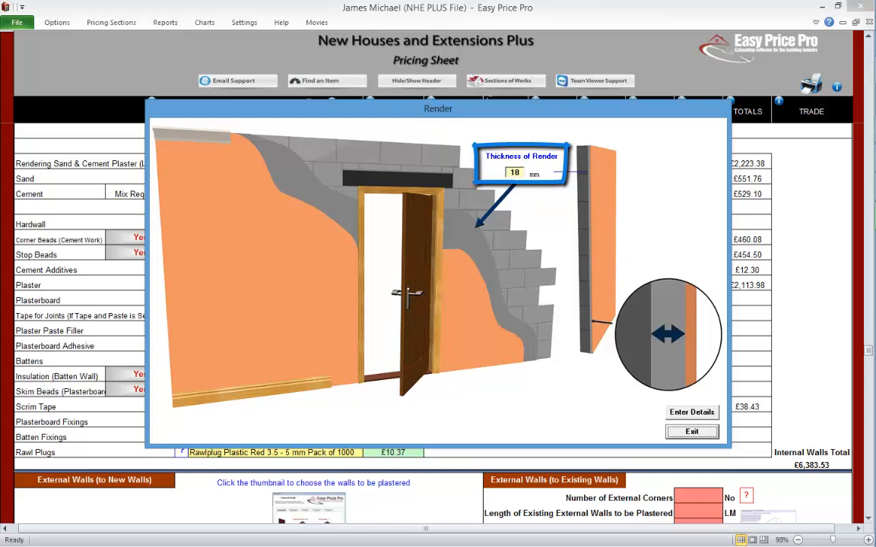
click(689, 432)
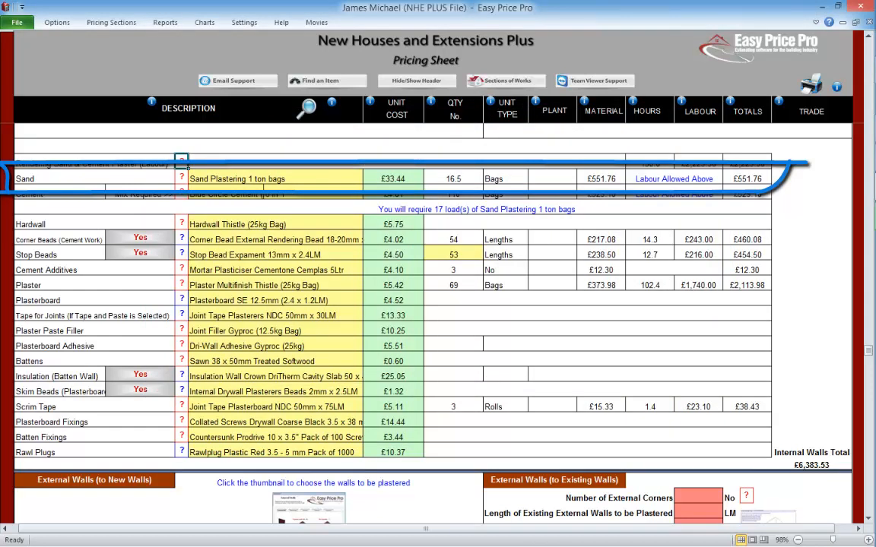
- Read the aggregate conversion rates help from the Sand for Render form, and close both
click(182, 177)
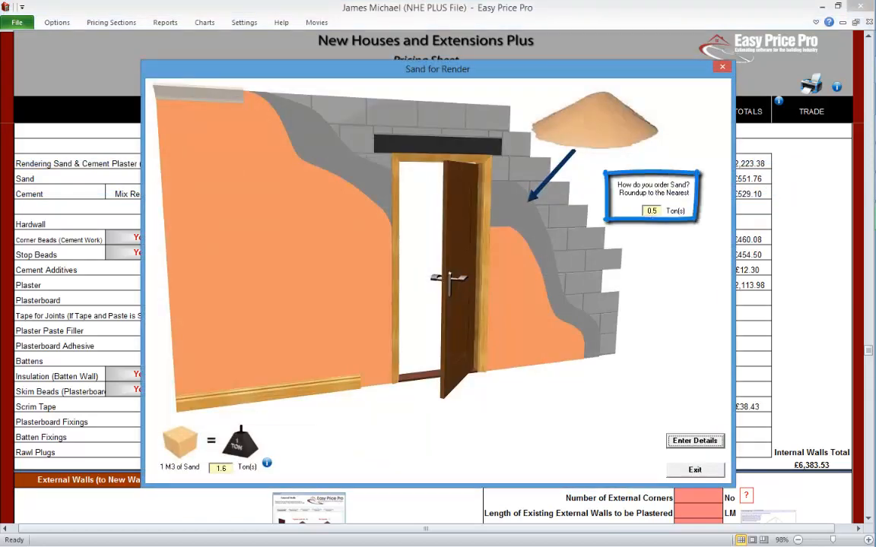
click(267, 463)
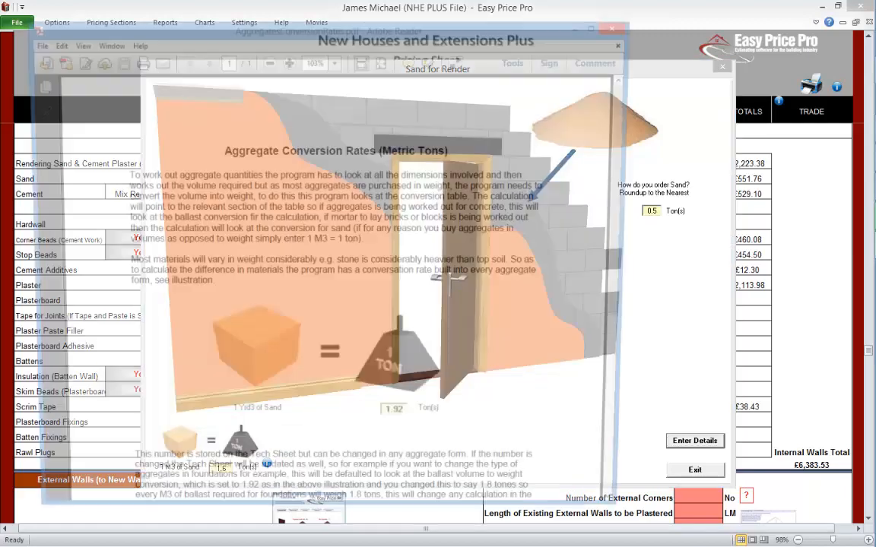
scroll(606, 513, down, 6)
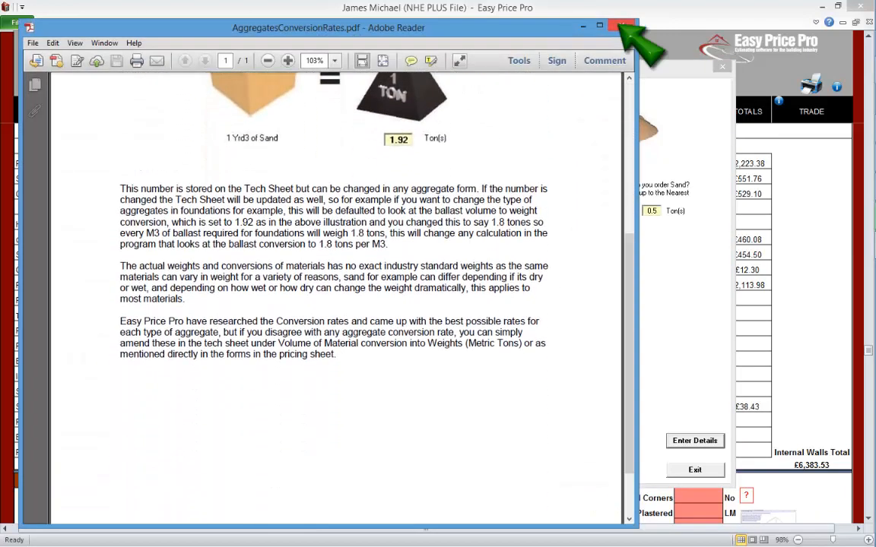
click(620, 27)
click(694, 470)
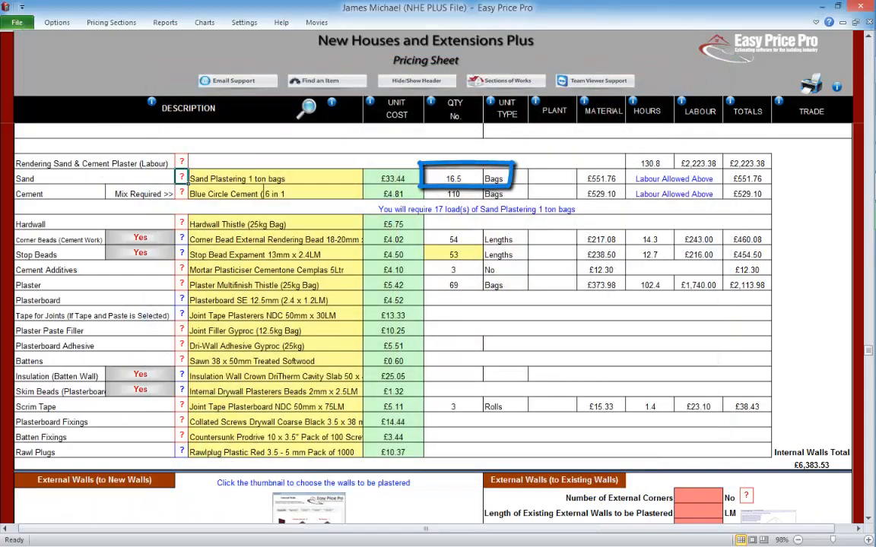
- Set the render sand order quantity to round up to the nearest 1 ton
click(181, 176)
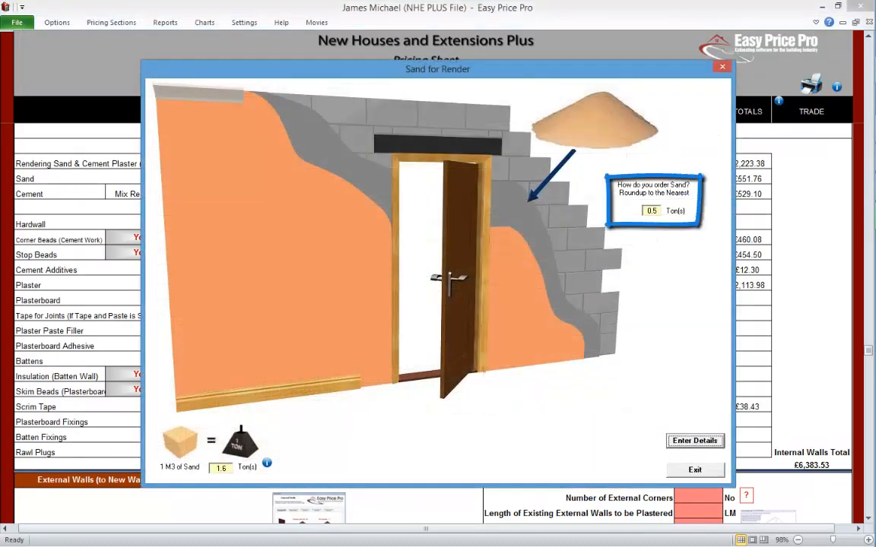
drag(657, 211, 645, 212)
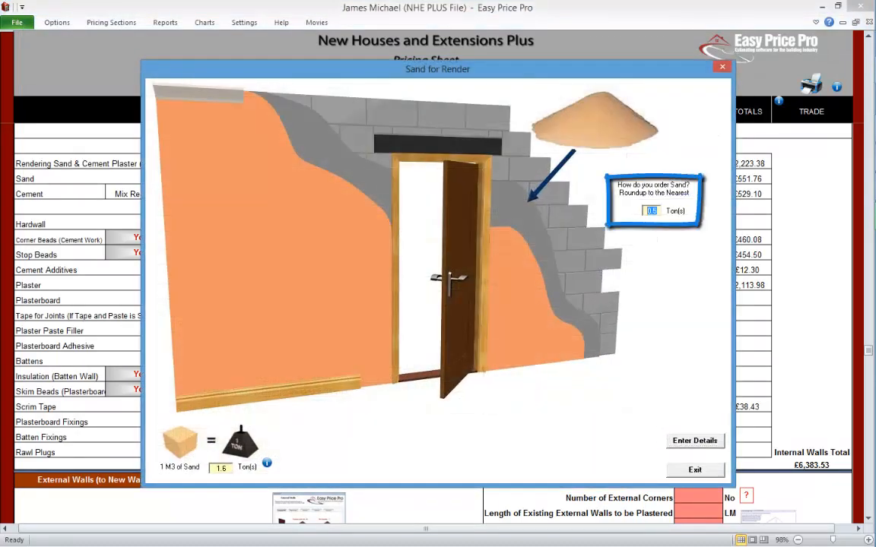
text(1)
click(694, 440)
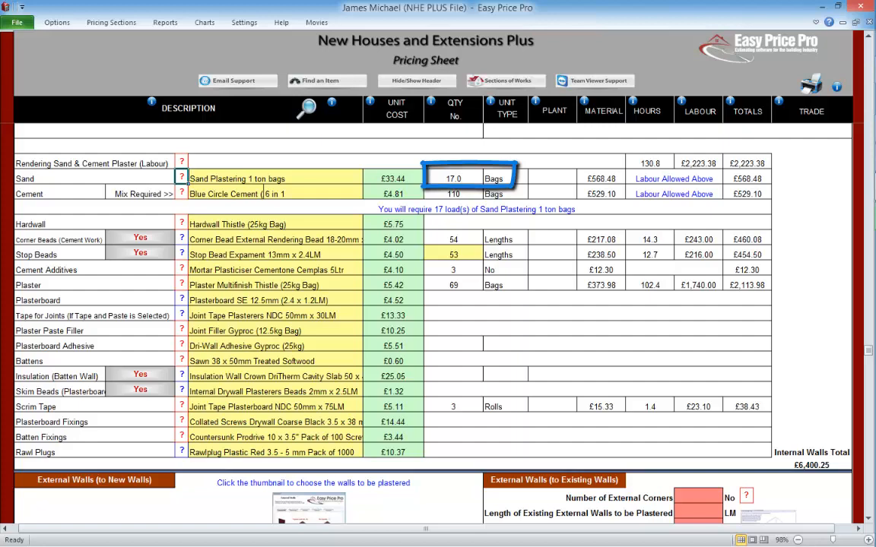
- Read how cement is calculated and check the cement types offered for the render, keeping Blue Circle Cement (25kg Bag)
click(182, 193)
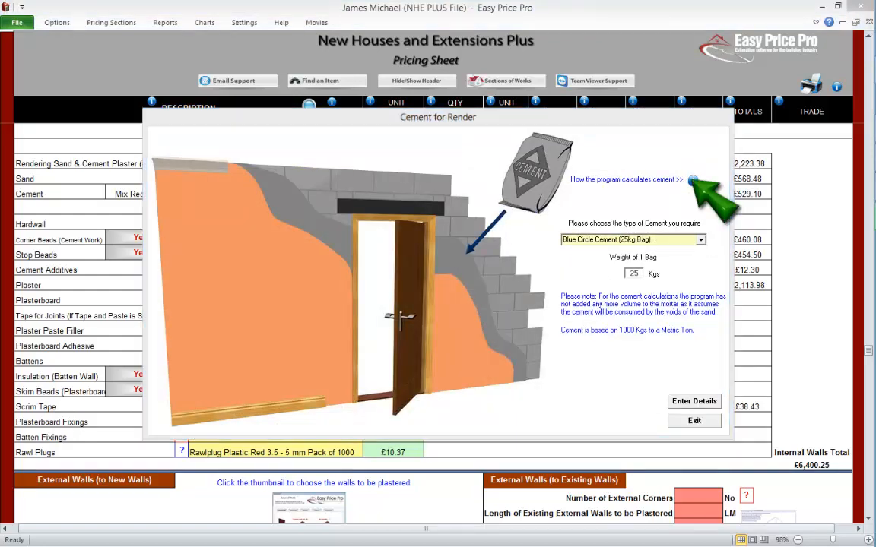
click(693, 180)
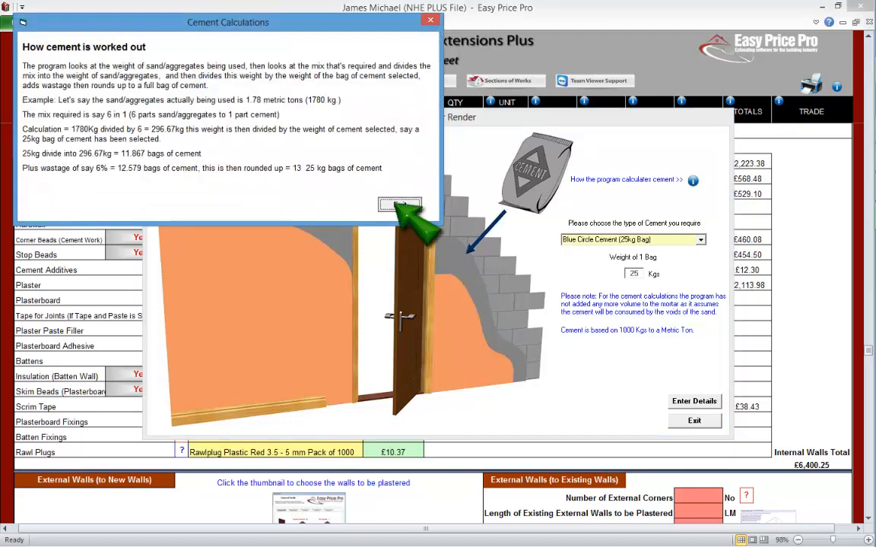
click(399, 205)
click(700, 239)
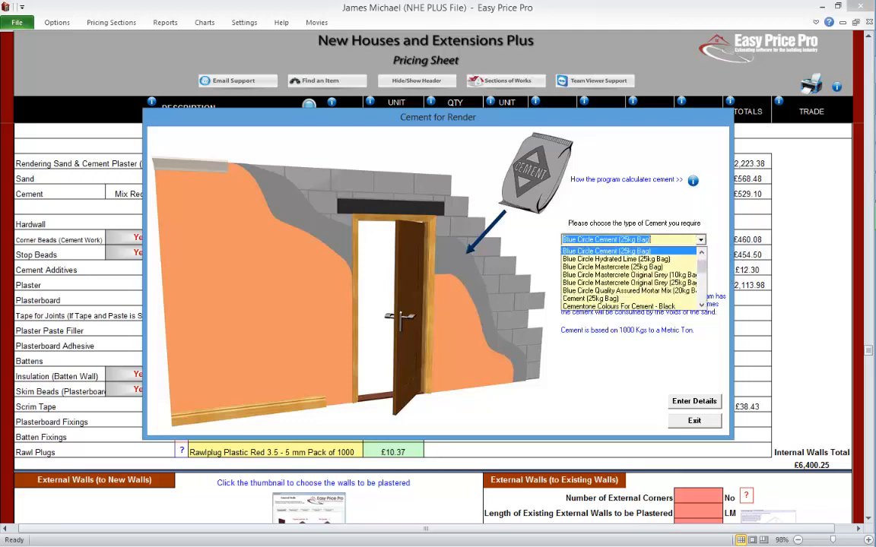
click(608, 249)
click(694, 421)
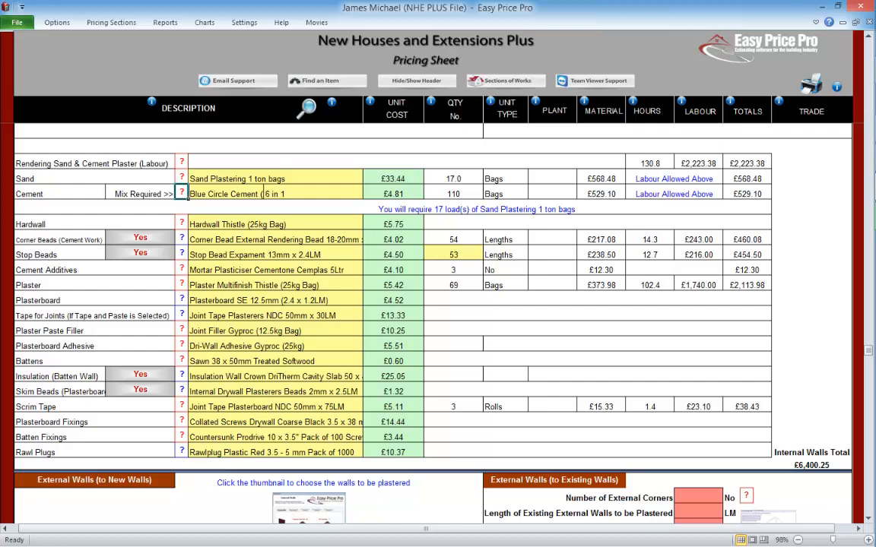
- Try a 3 in 1 mix for the render cement and return it to 6 in 1
click(264, 194)
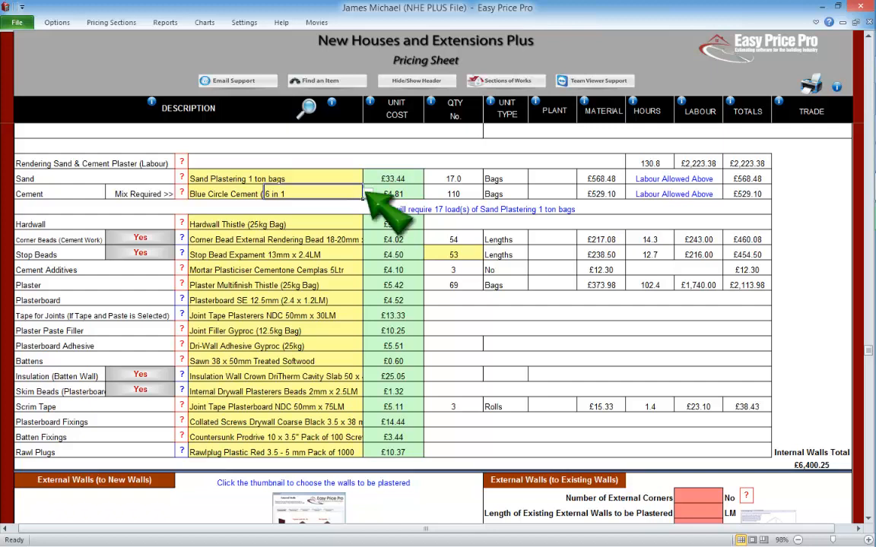
click(368, 194)
click(274, 211)
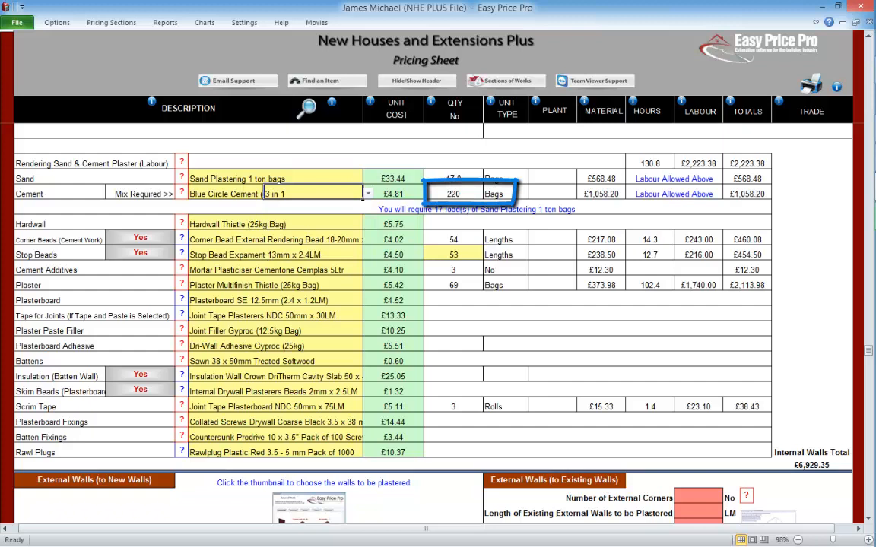
click(368, 193)
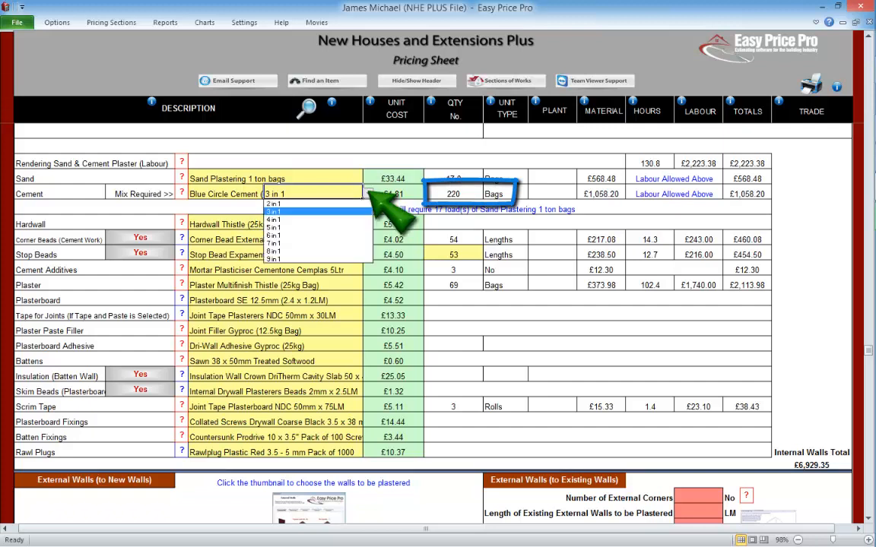
click(308, 235)
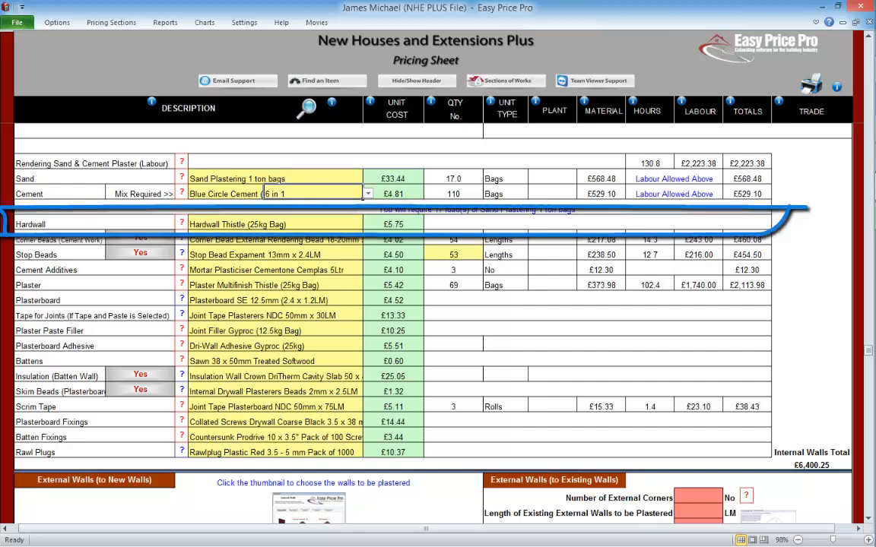
- Check the Hardwall item and its bag coverage form, read the corner bead calculation note, and exit both
click(274, 224)
click(367, 224)
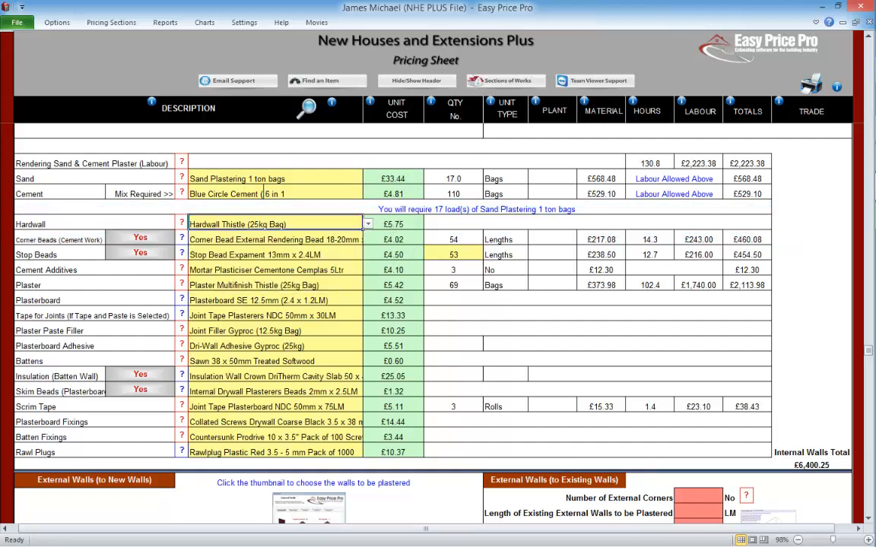
click(182, 223)
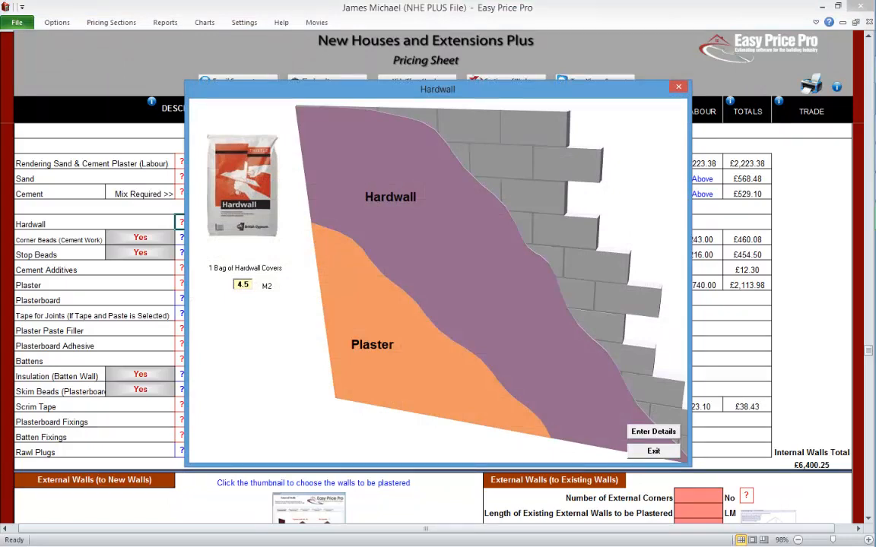
click(653, 451)
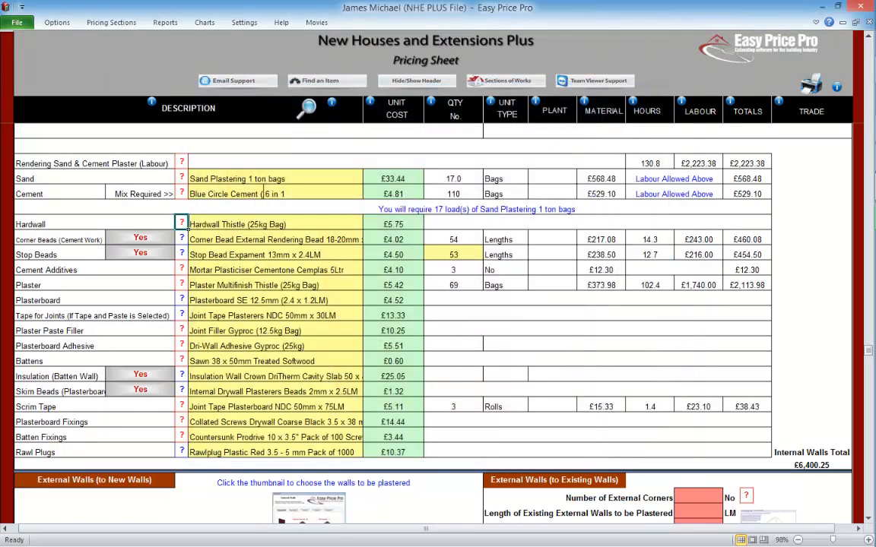
click(181, 238)
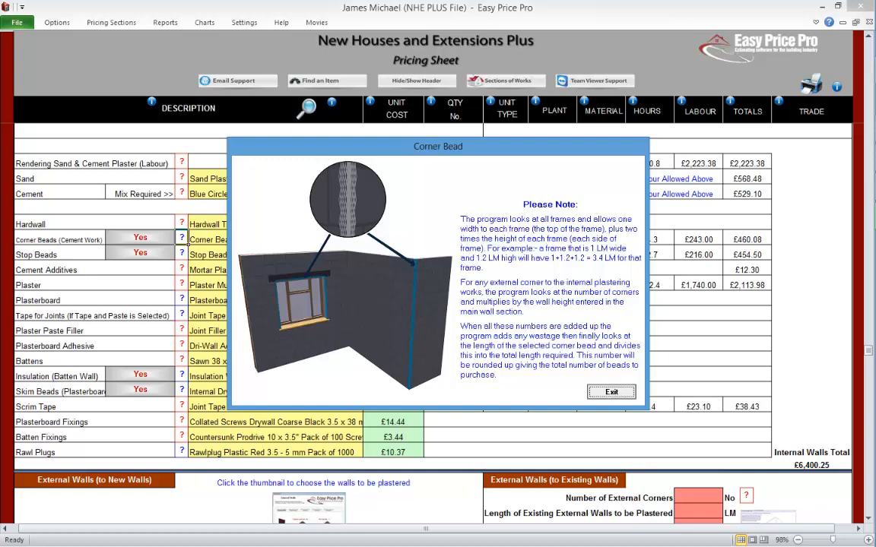
click(611, 391)
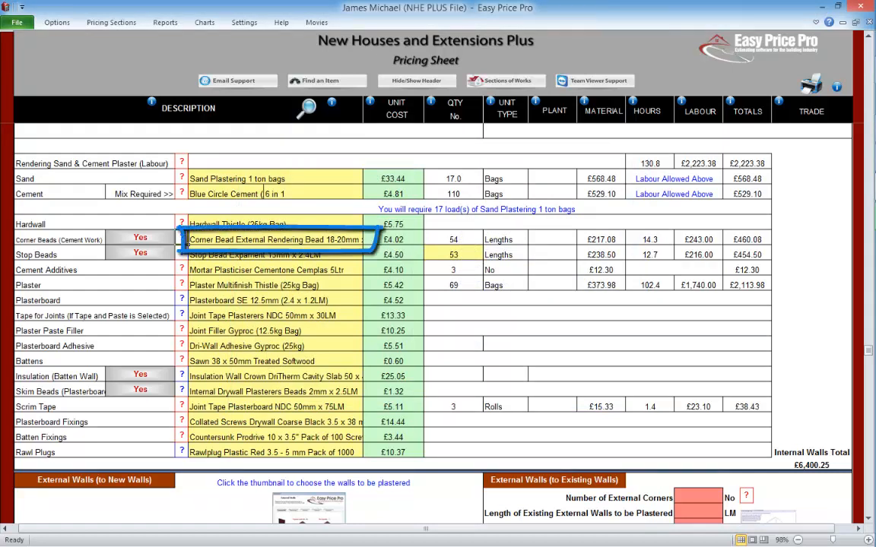
- Choose a different 18-20mm external rendering corner bead from the item search for the cement work corner beads
click(187, 239)
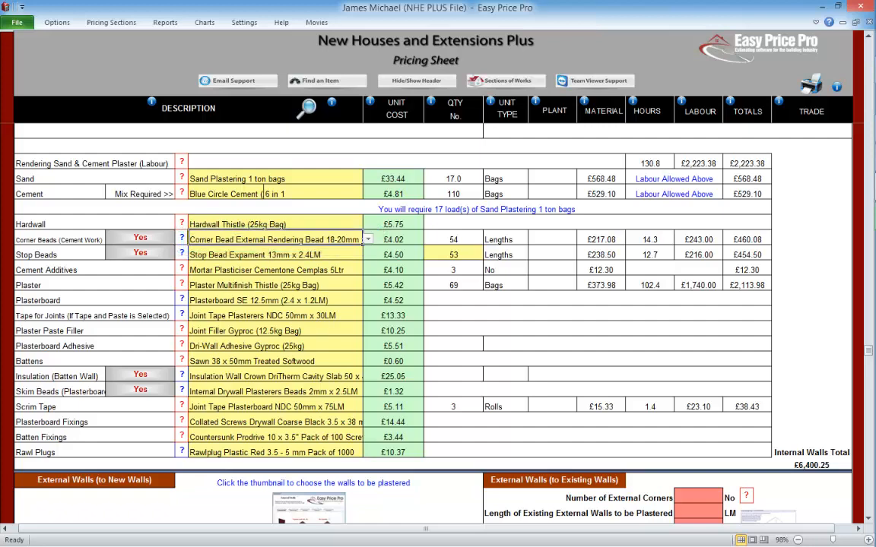
click(306, 109)
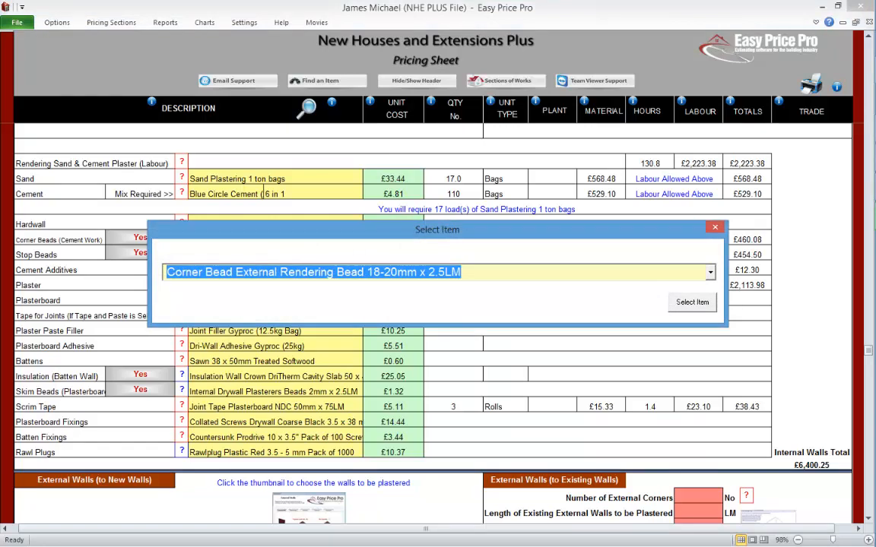
click(710, 273)
click(711, 286)
click(326, 289)
click(692, 302)
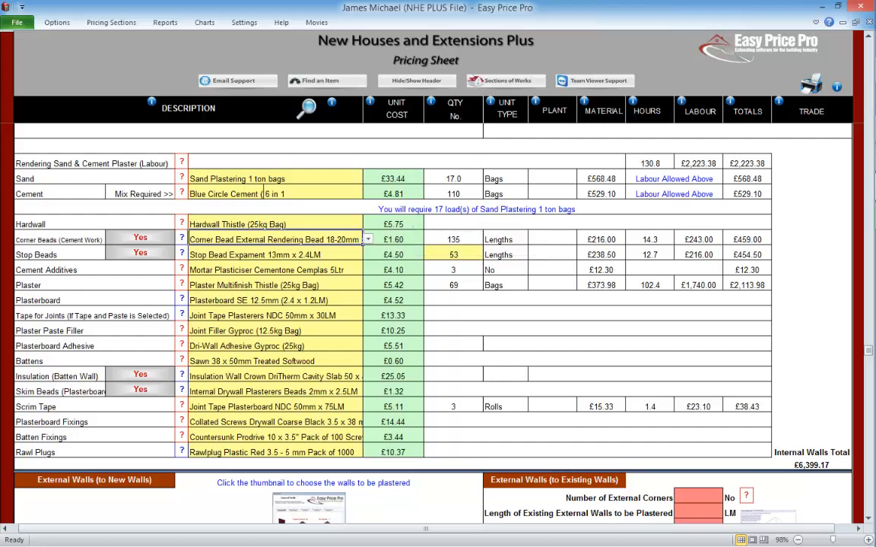
- Read the note on how stop bead quantities are calculated and exit it
click(181, 255)
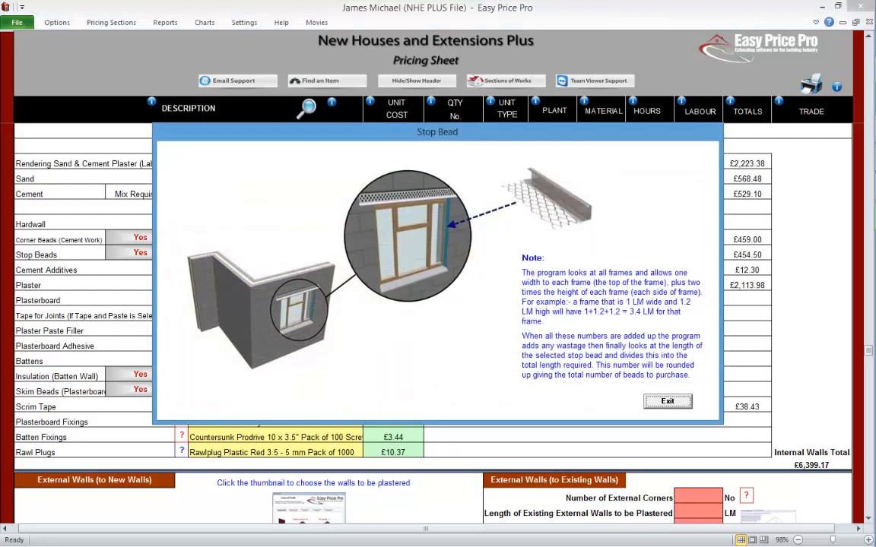
click(667, 401)
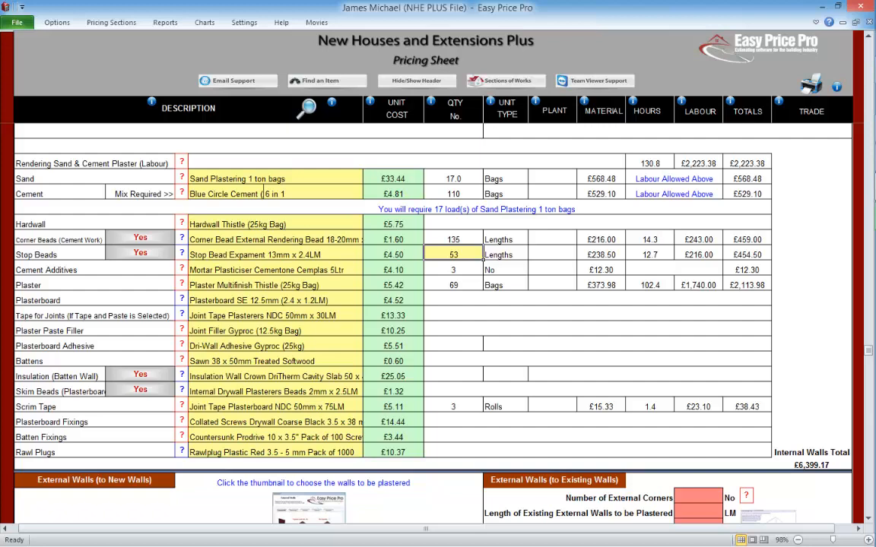
- Try switching the cement work corner beads and the stop beads to No, and return both to Yes
click(140, 238)
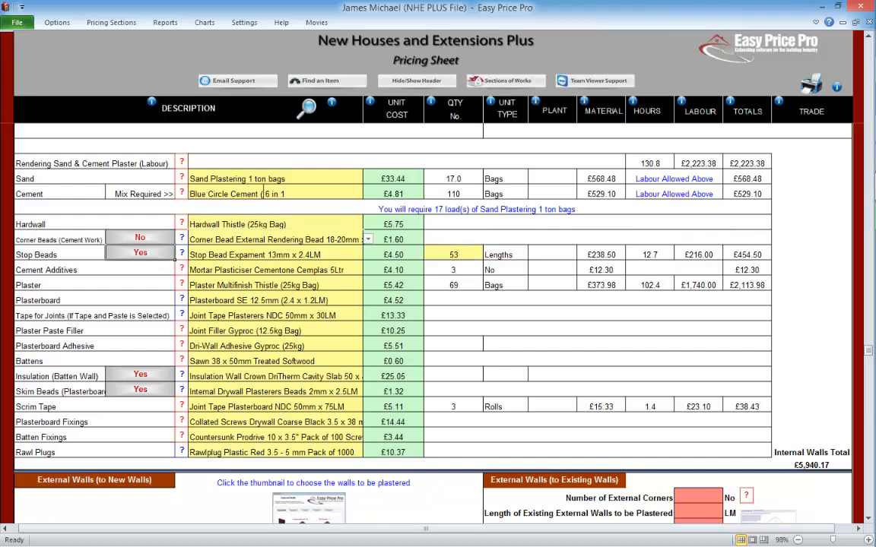
click(140, 253)
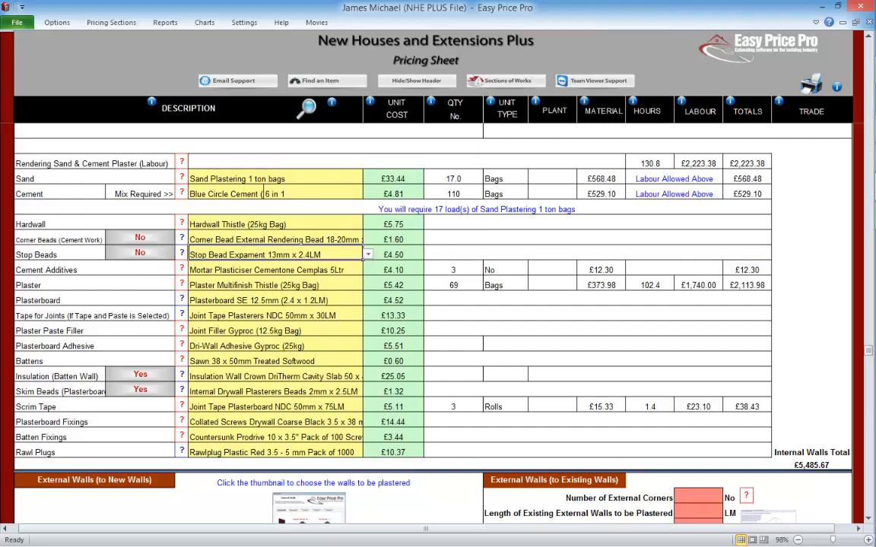
click(140, 238)
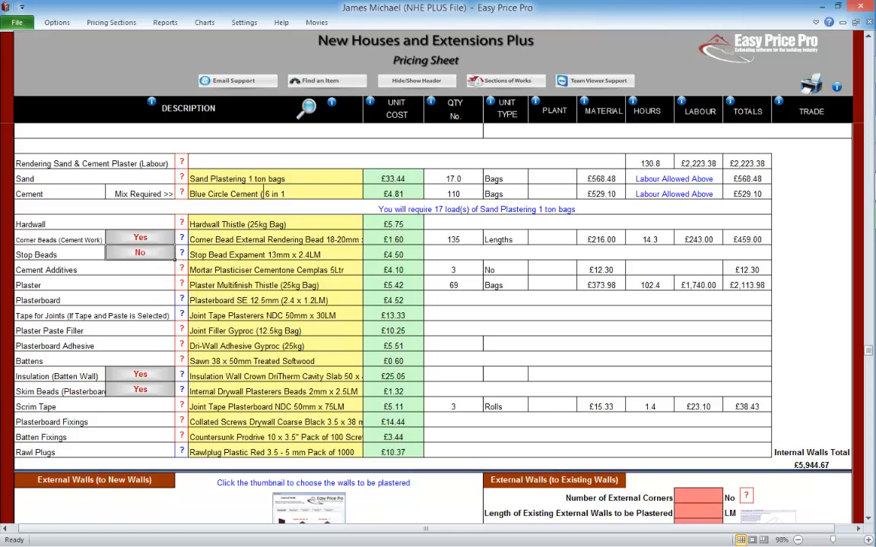
click(140, 252)
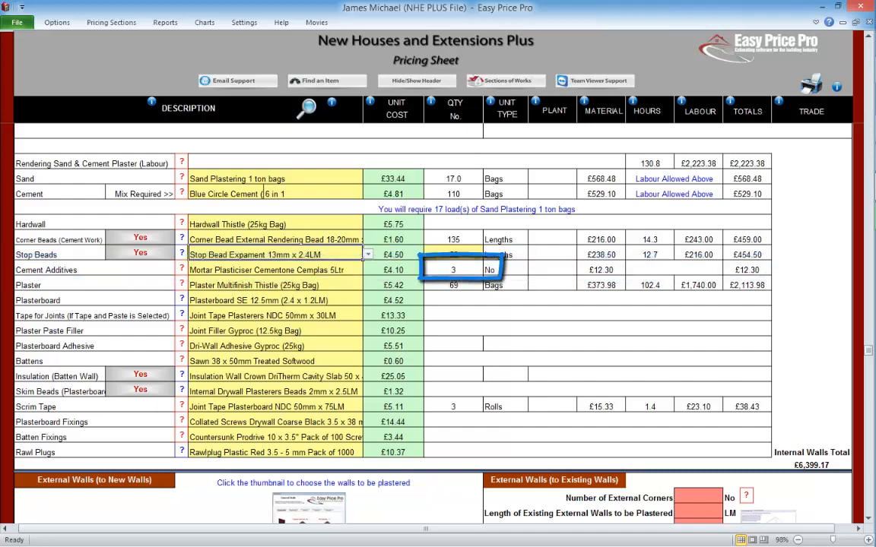
- Check the litres of cement additive per ton of sand and cement on the Mortar Additives form and exit it
click(182, 268)
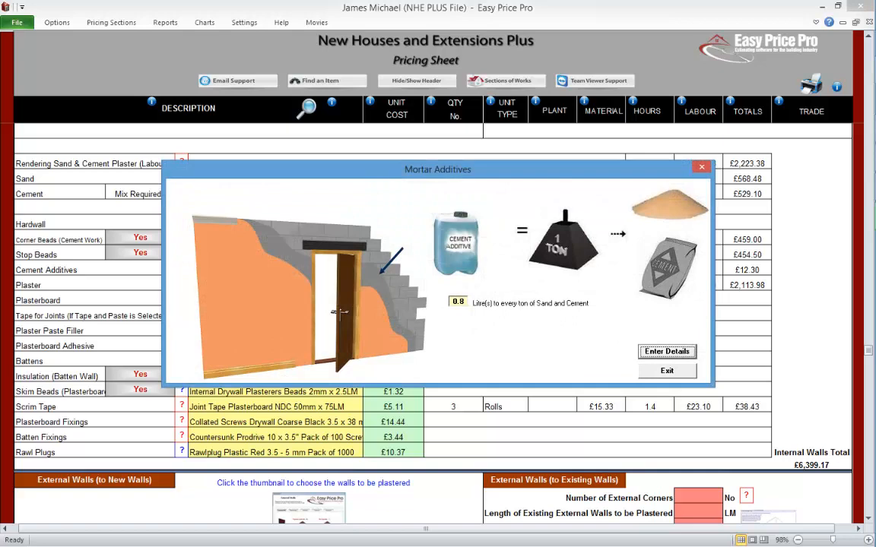
click(666, 371)
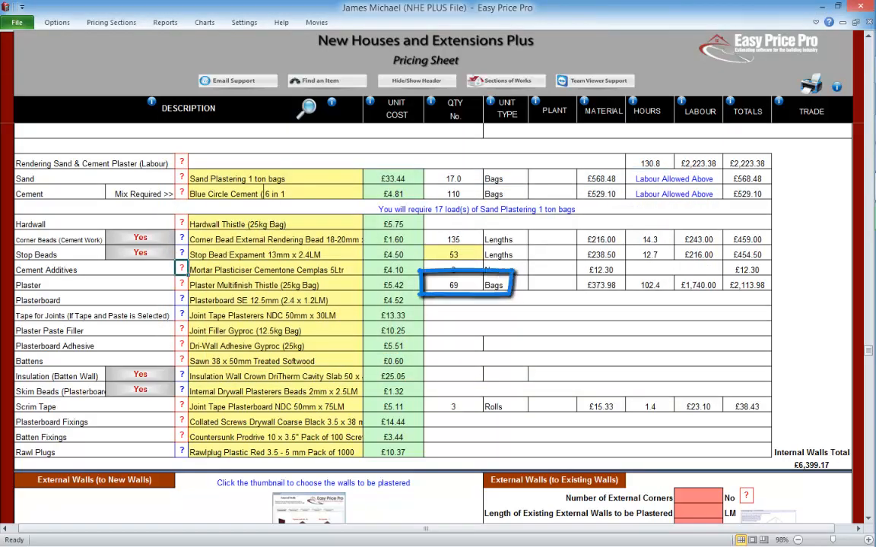
- Try a coverage of 7 M2 per bag of plaster and restore it to 9 M2
click(181, 284)
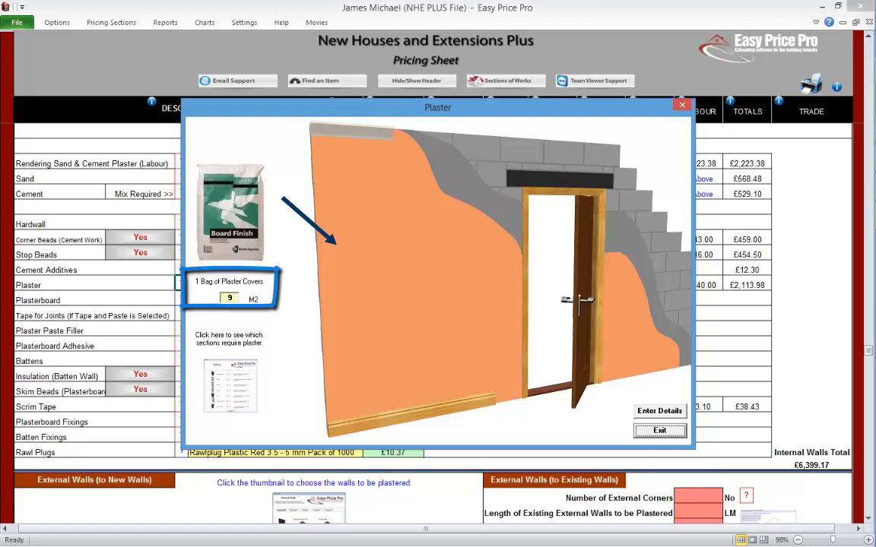
double_click(230, 298)
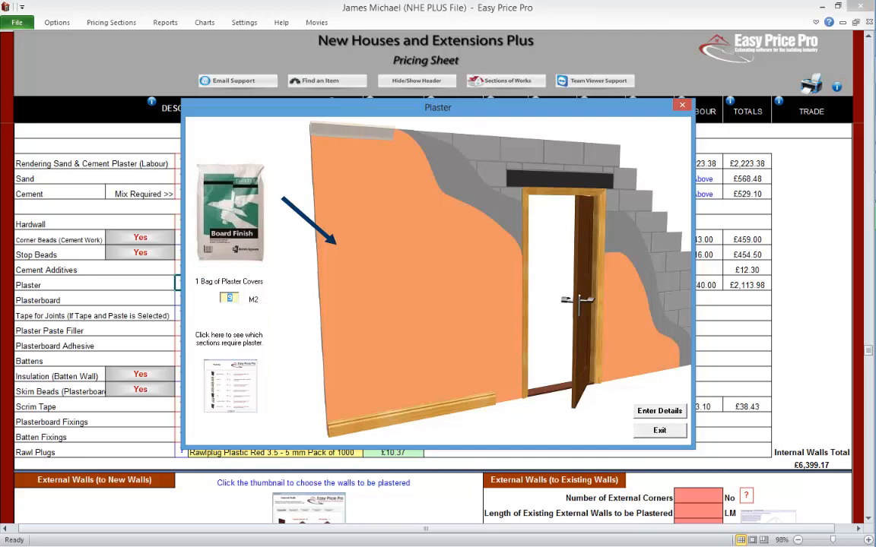
text(7)
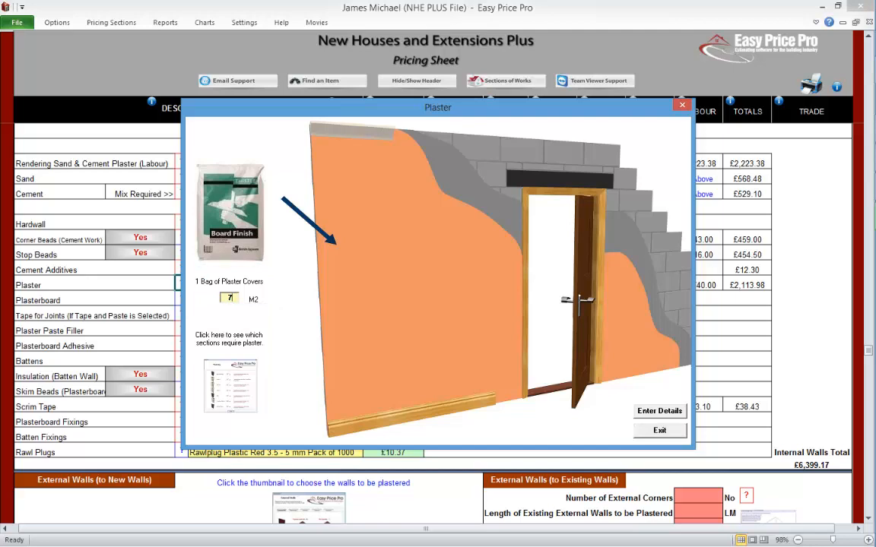
click(659, 411)
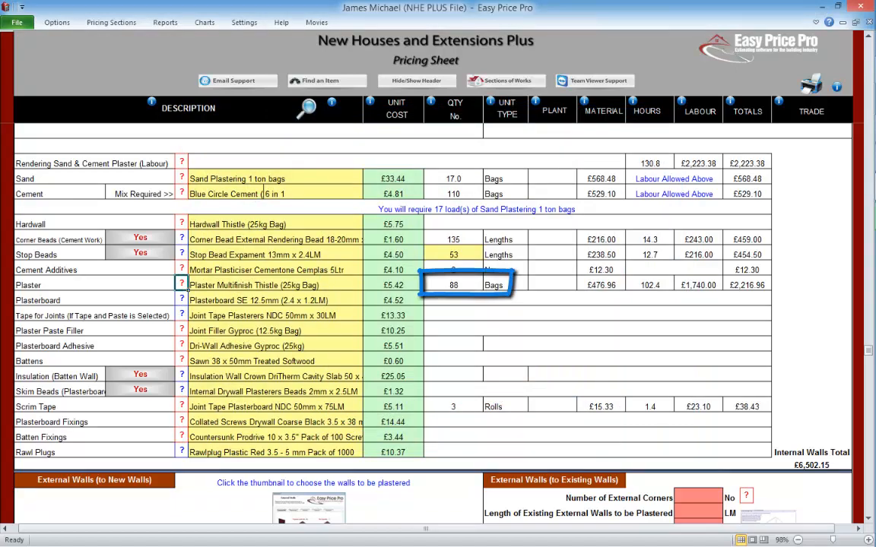
click(181, 284)
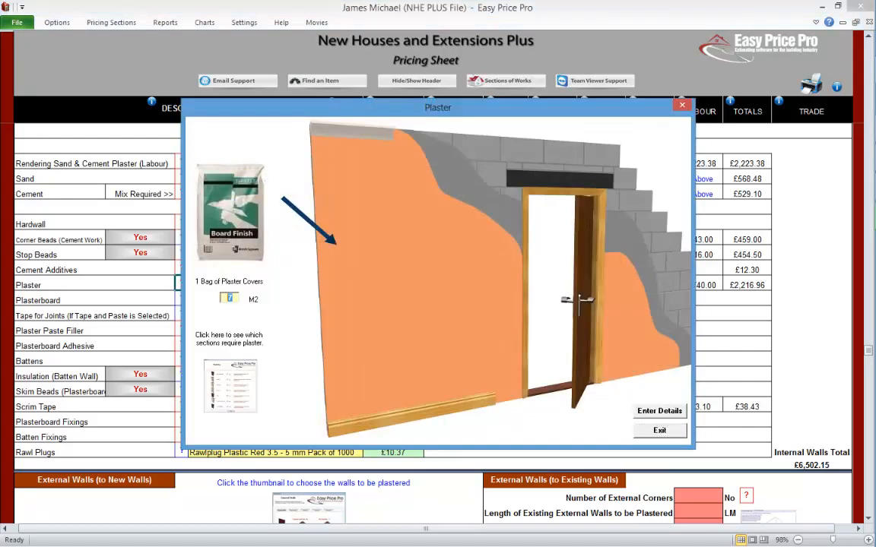
click(659, 411)
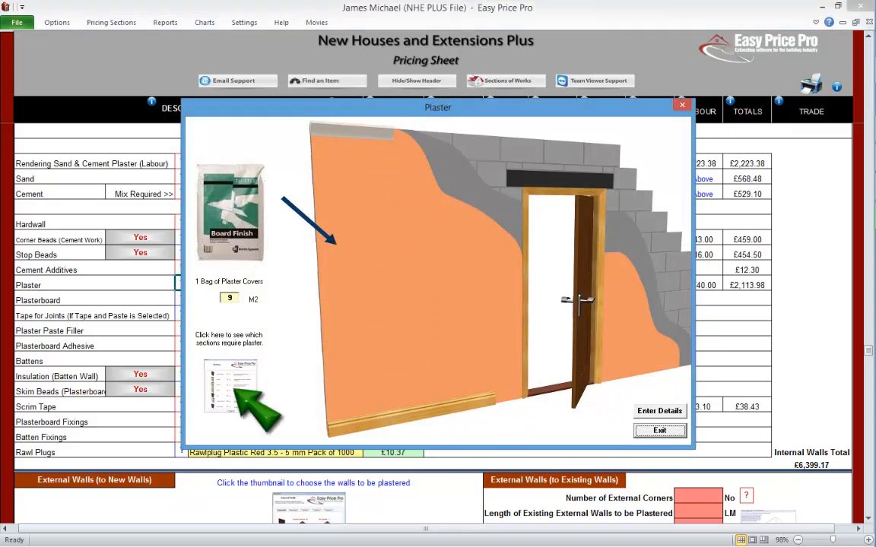
- Review which wall sections require plaster and their areas, and exit the section list and the Plaster form
click(230, 386)
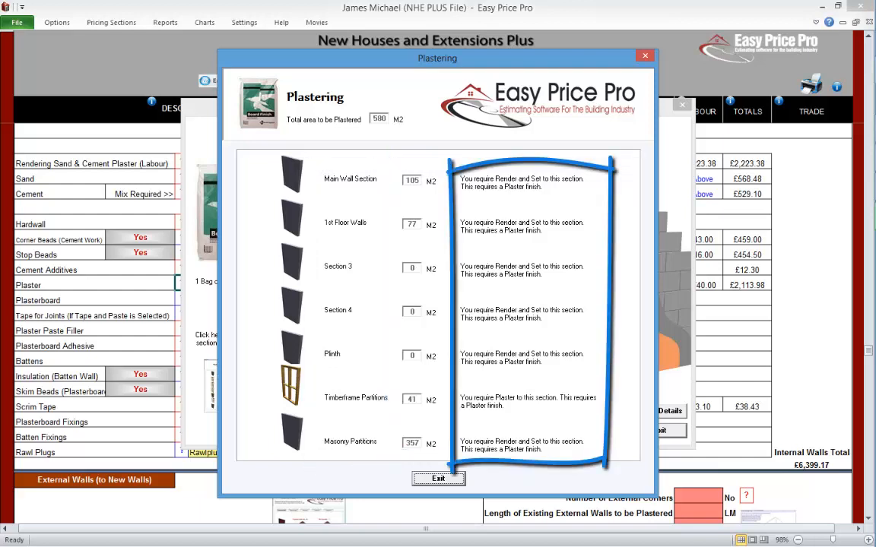
click(438, 478)
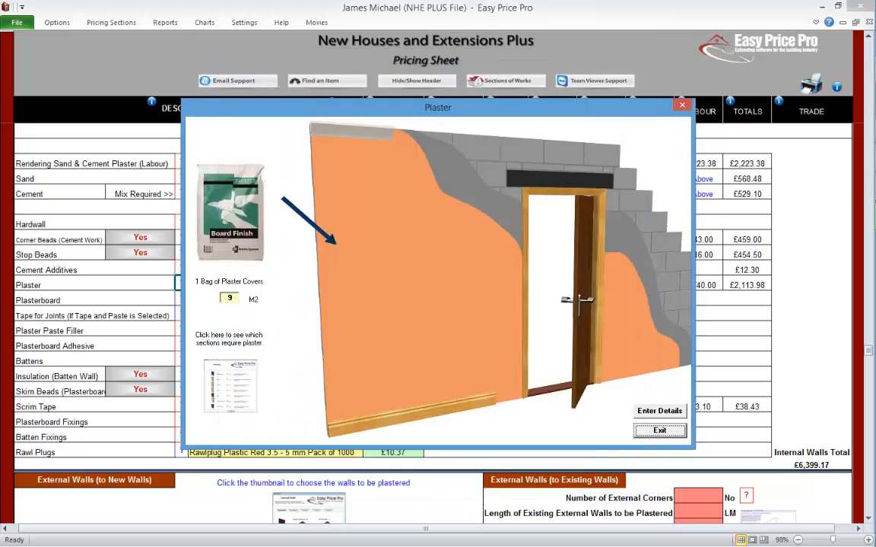
click(659, 430)
- Look through the alternative plaster products available for the Plaster item and close the list
click(367, 286)
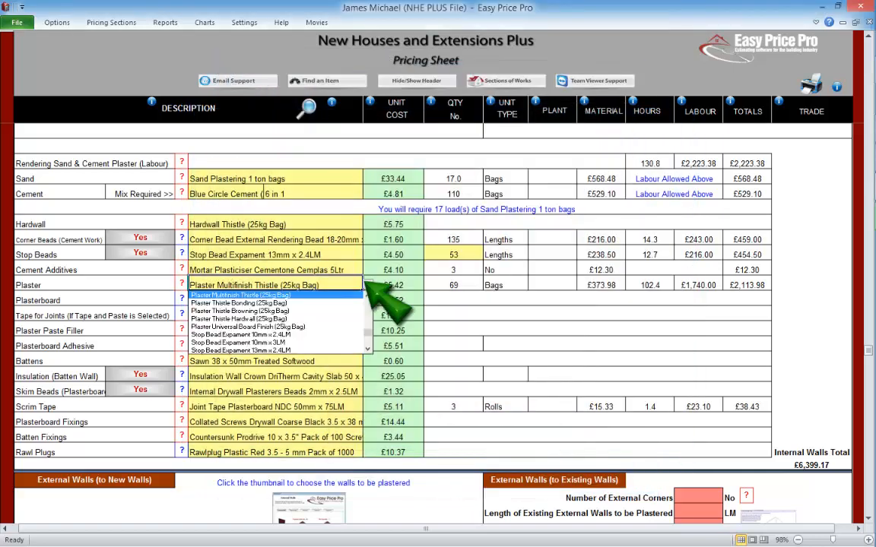
click(367, 285)
click(393, 285)
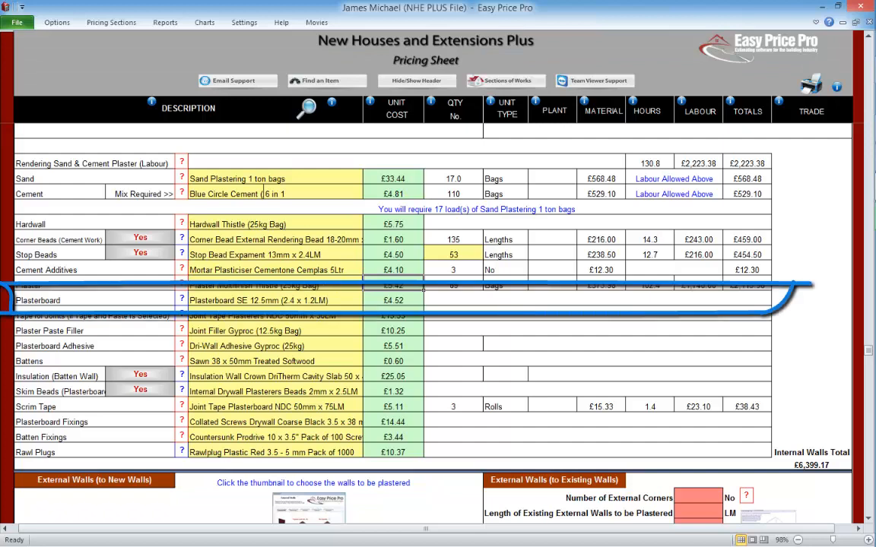
- Read the note on which internal walls the Plasterboard item covers and exit it
click(181, 299)
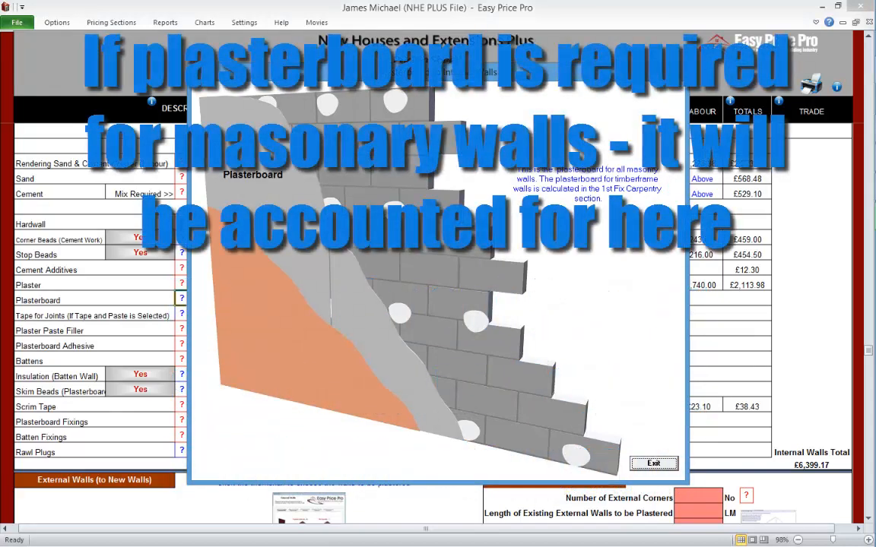
click(653, 463)
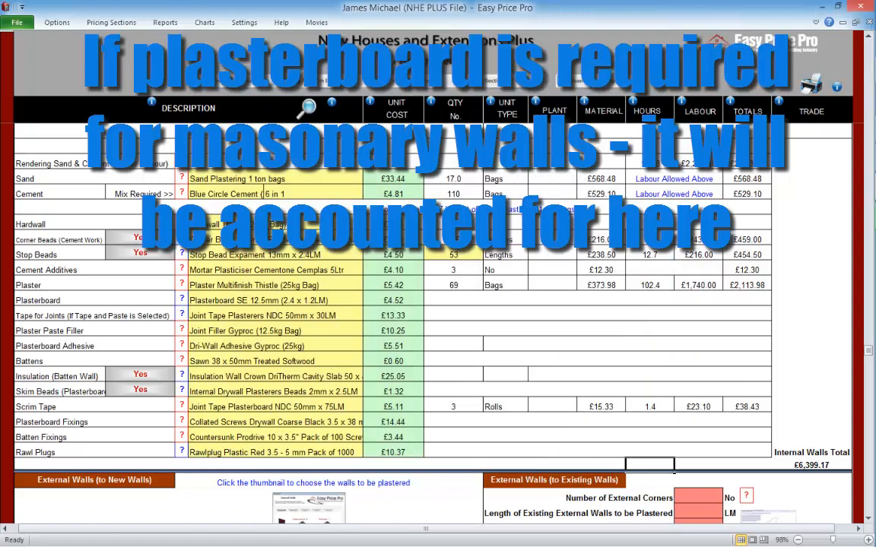
click(95, 300)
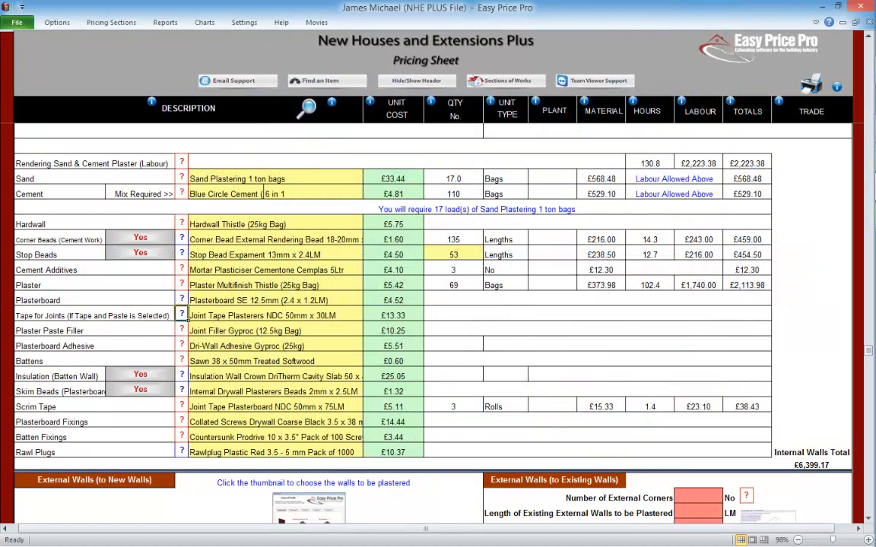
- Check the joint tape item and the coverage forms for plaster paste filler and plasterboard adhesive, exiting each
click(182, 314)
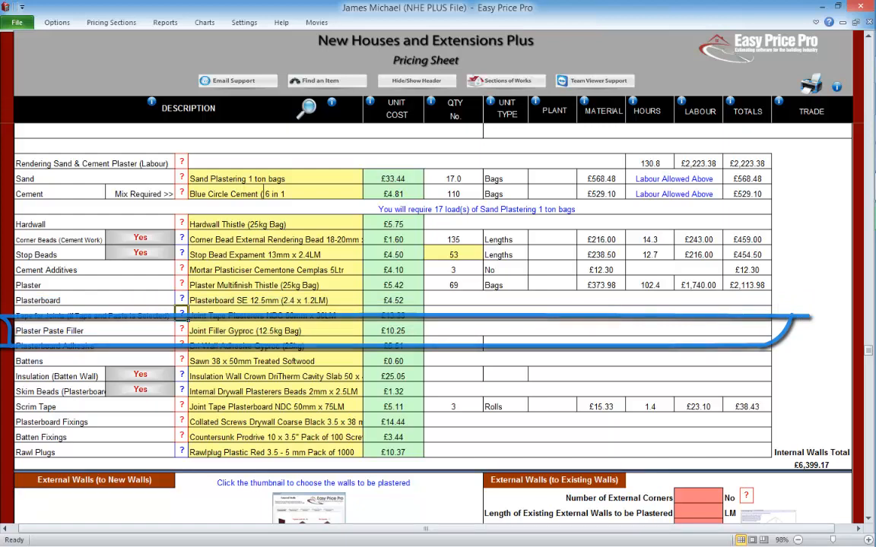
click(182, 329)
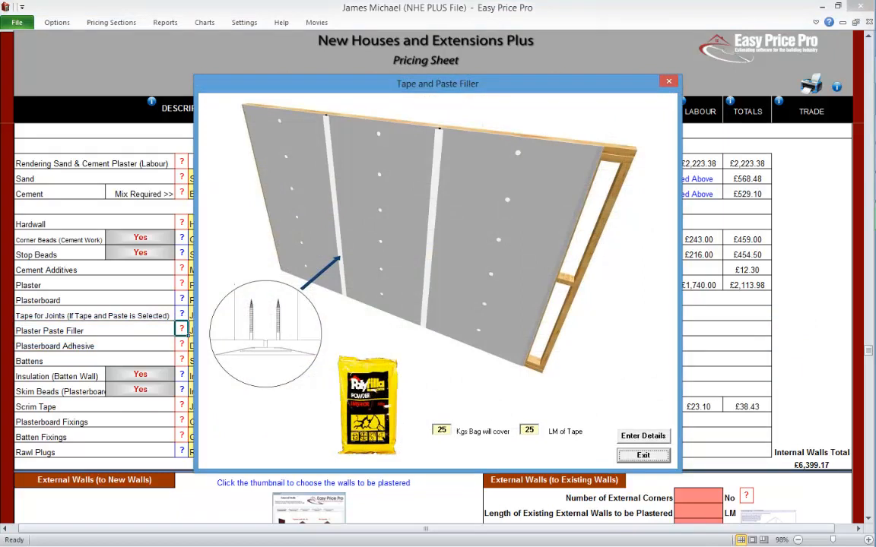
click(643, 455)
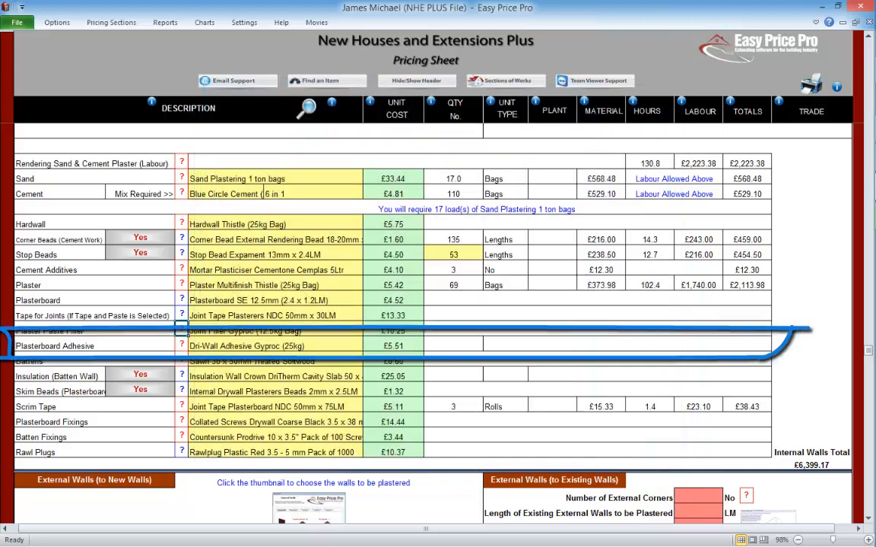
click(181, 344)
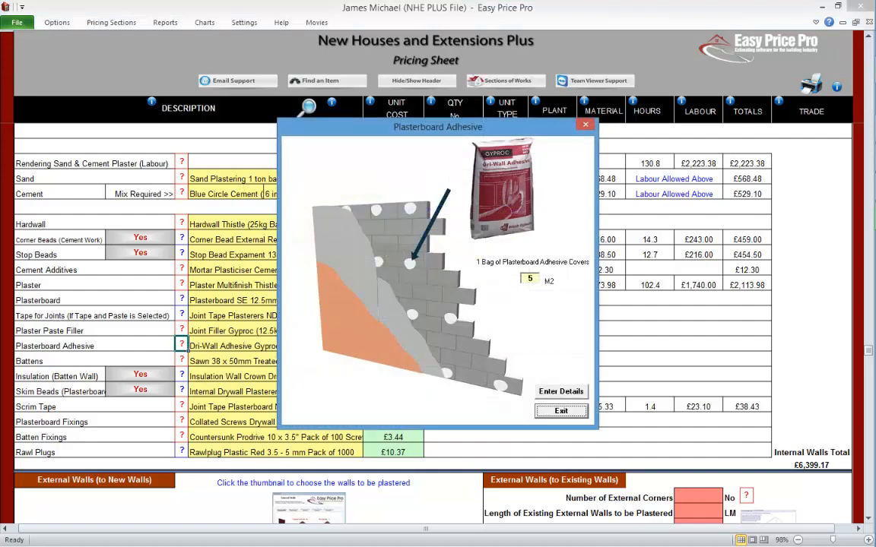
click(560, 410)
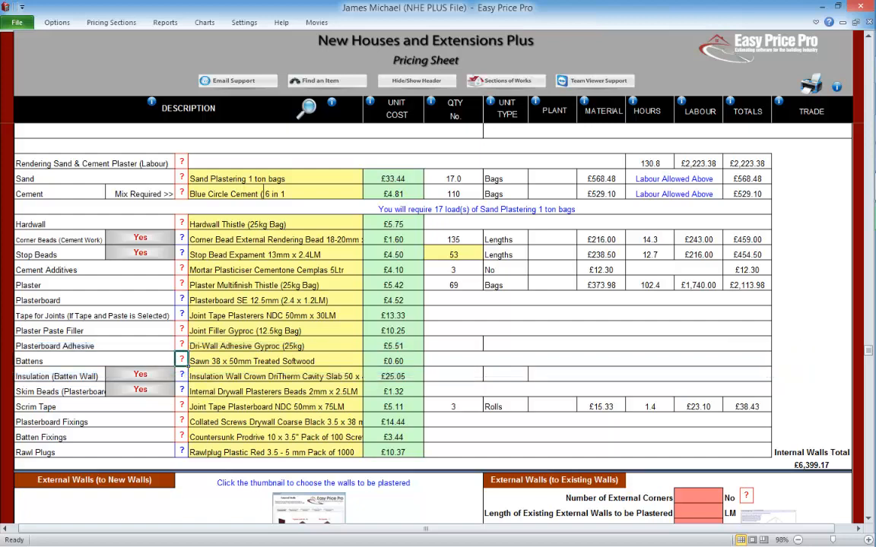
- Check the spacing on the Battens form and view the batten insulation illustration, exiting each
click(181, 360)
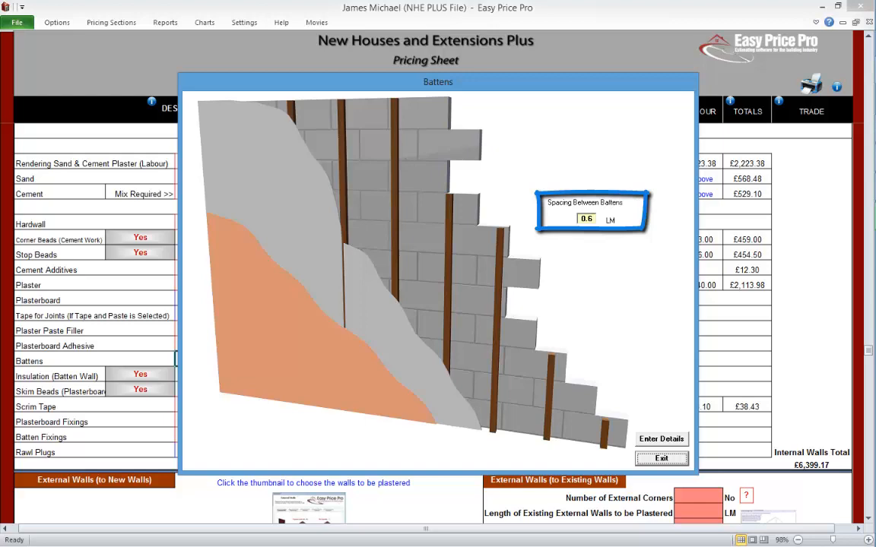
key(Return)
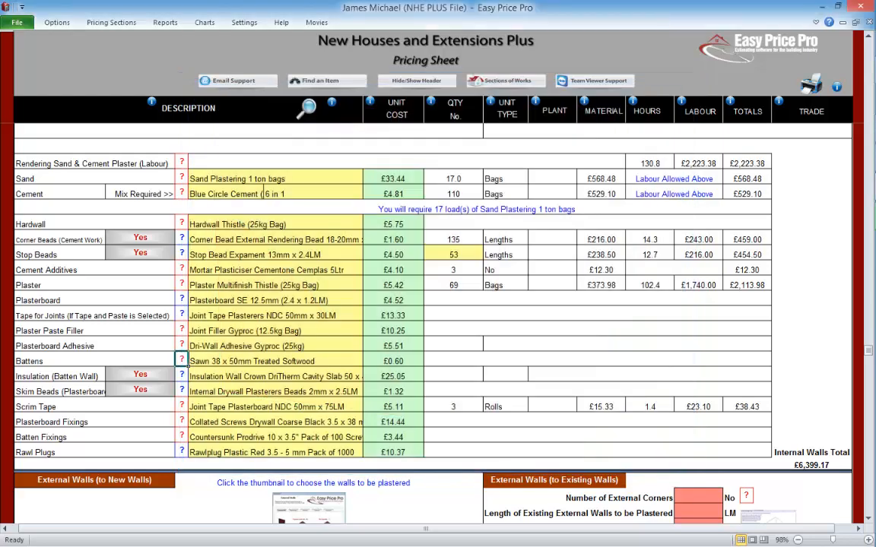
click(181, 374)
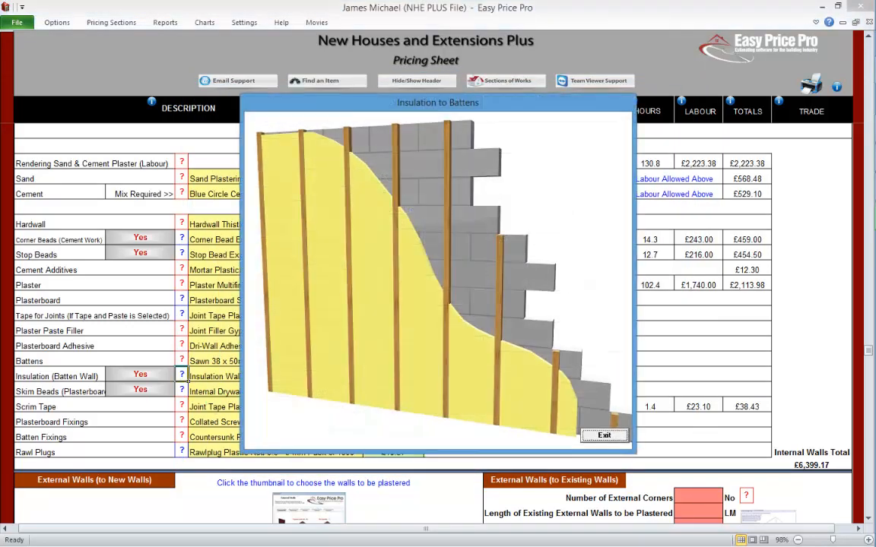
click(559, 401)
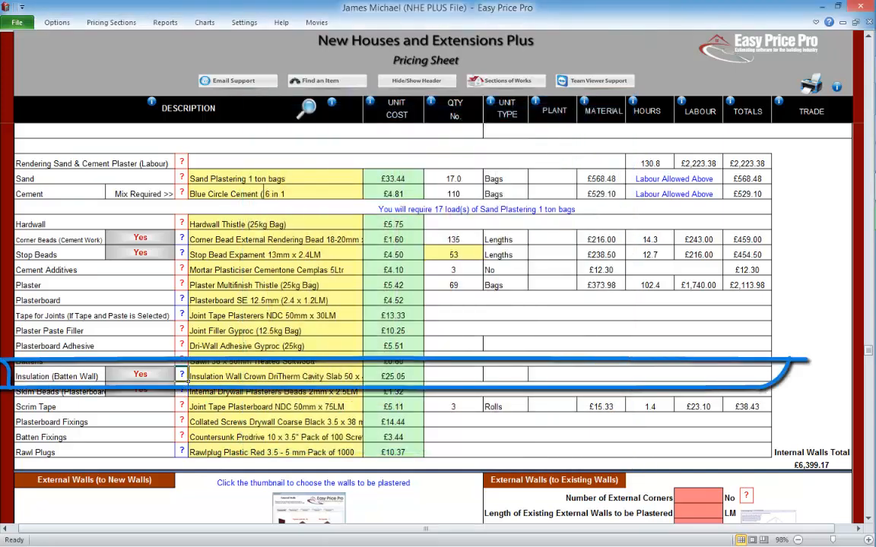
- Try switching the batten wall insulation to No, browse the alternative insulation products, and return it to Yes
click(140, 374)
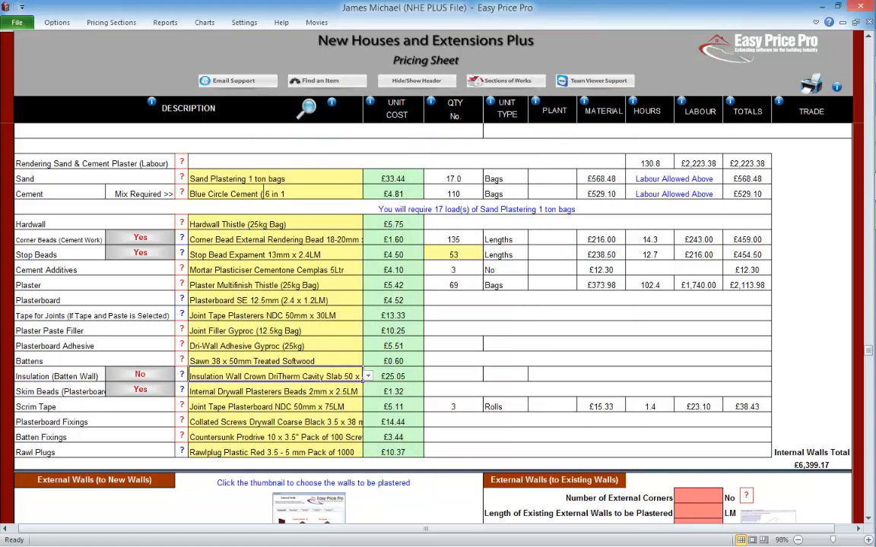
click(367, 376)
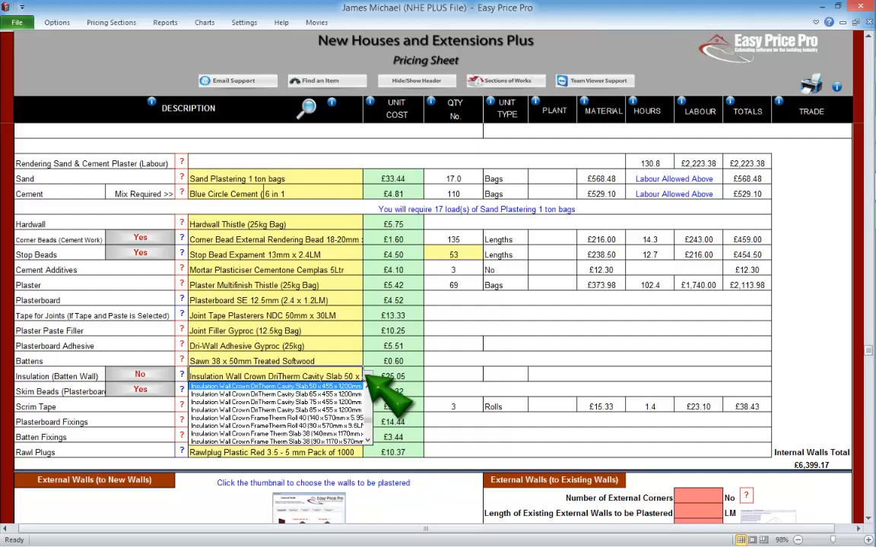
click(367, 375)
click(140, 374)
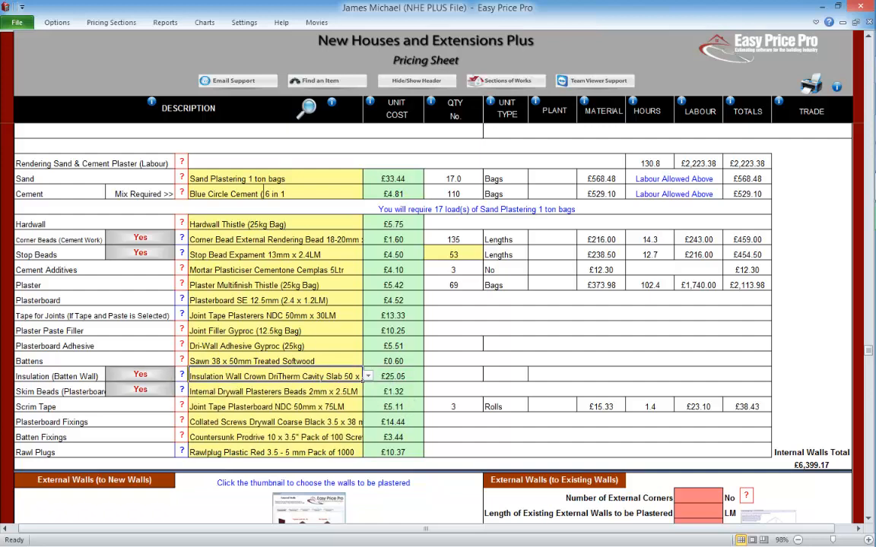
- View the skim beads illustration and read the scrim tape allowances and board dimensions, exiting each form
click(181, 389)
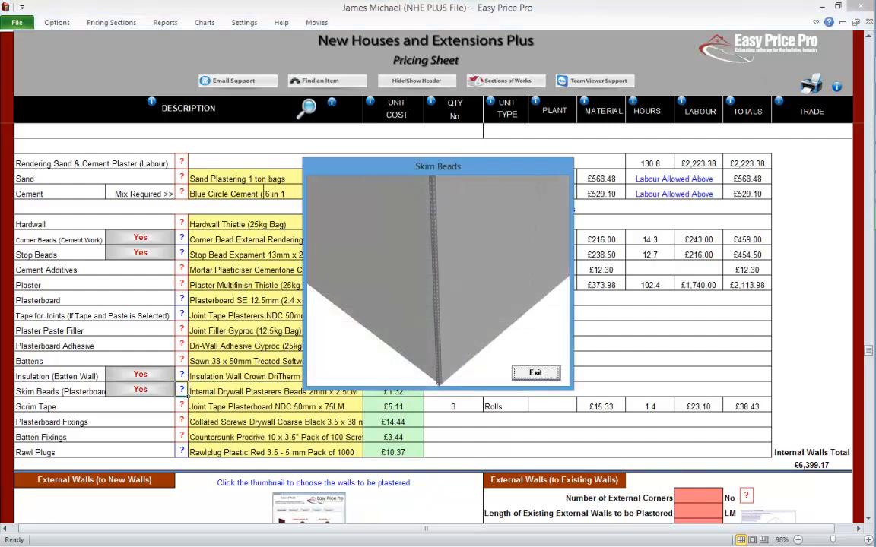
click(535, 373)
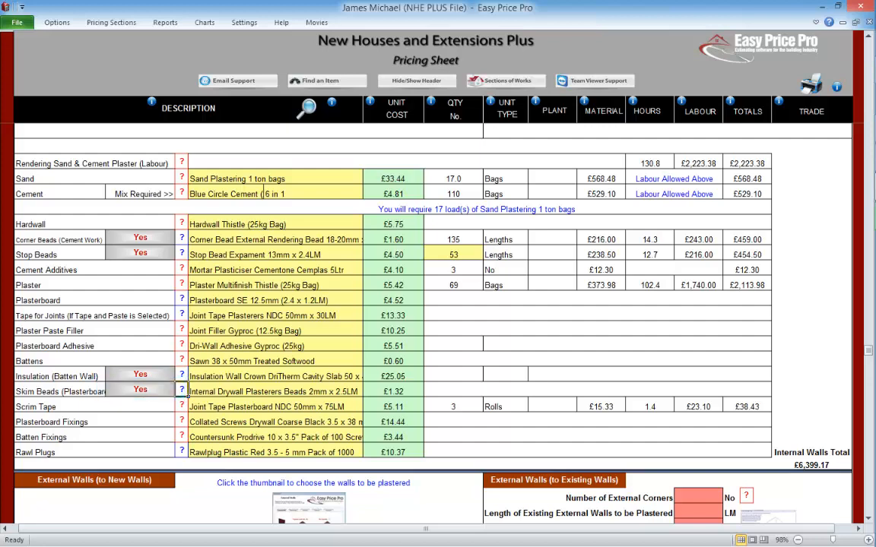
click(182, 407)
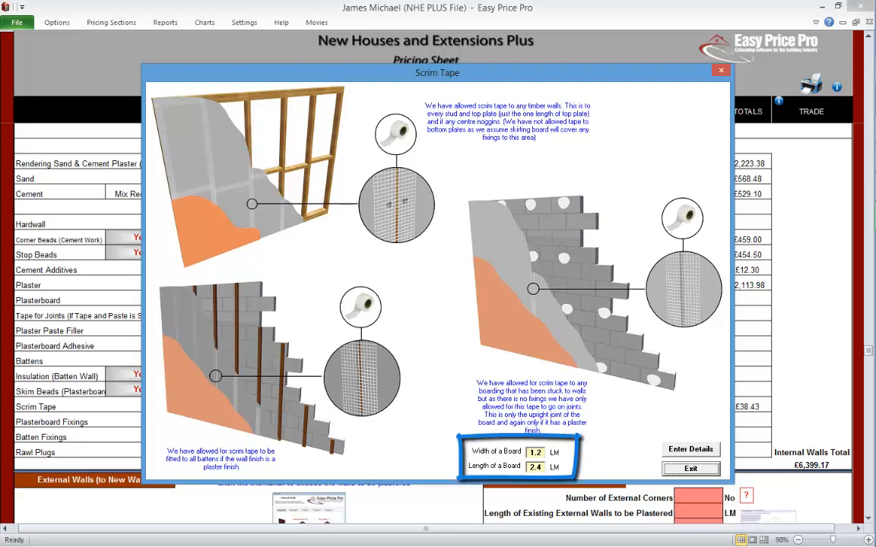
click(690, 469)
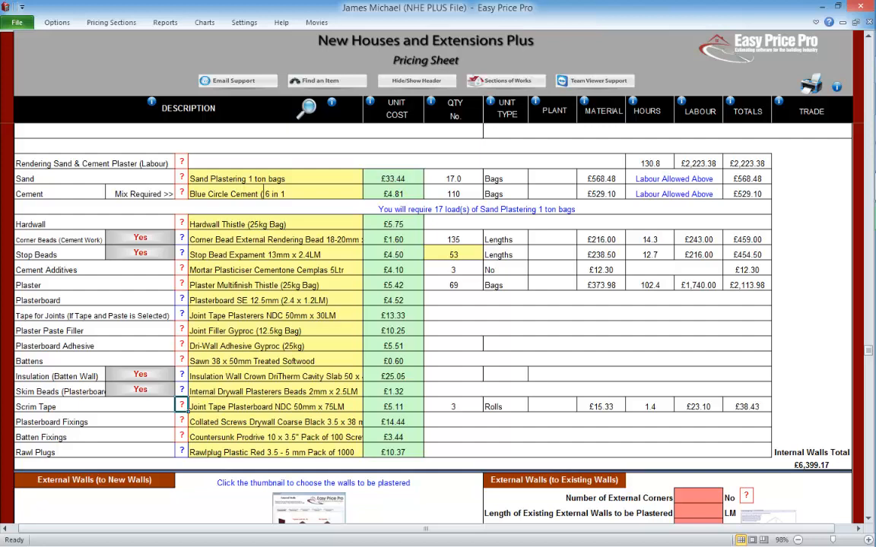
- View the plasterboard fixings, batten fixings and rawl plugs forms of the internal walls, exiting each one
click(182, 420)
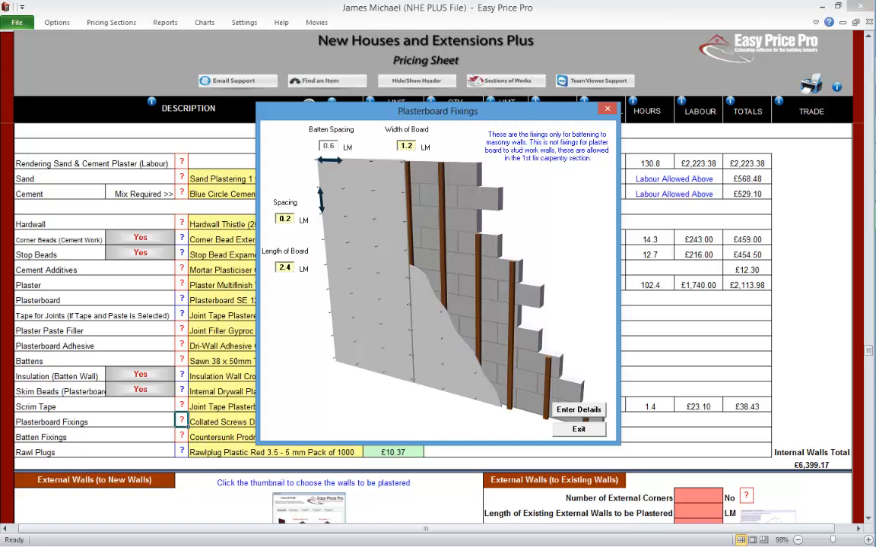
key(Escape)
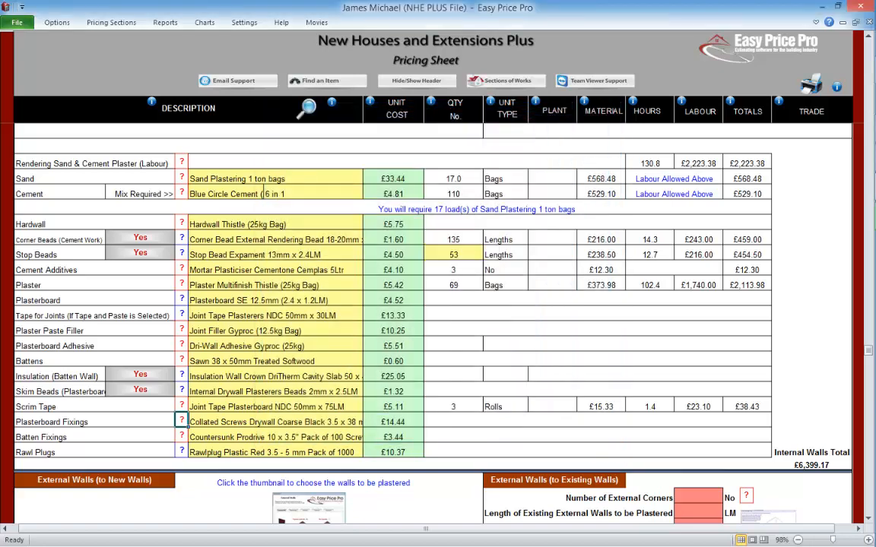
click(181, 435)
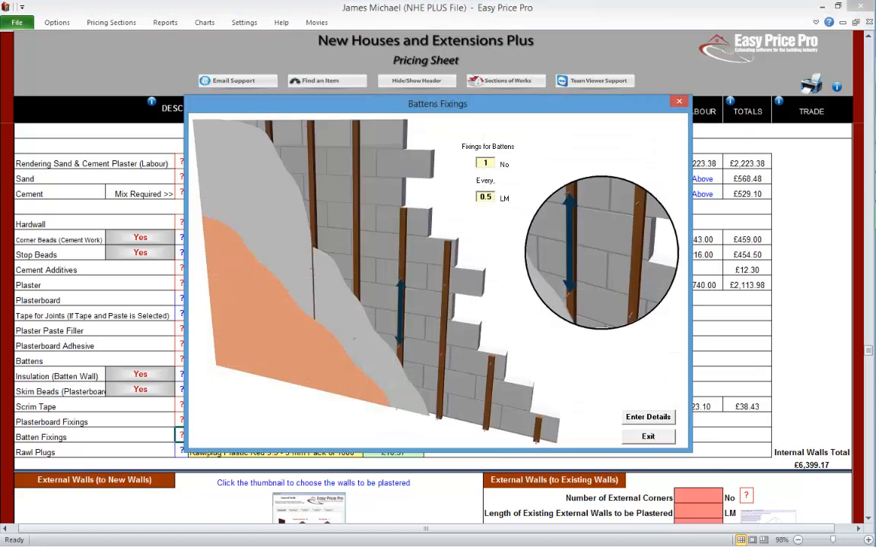
click(647, 437)
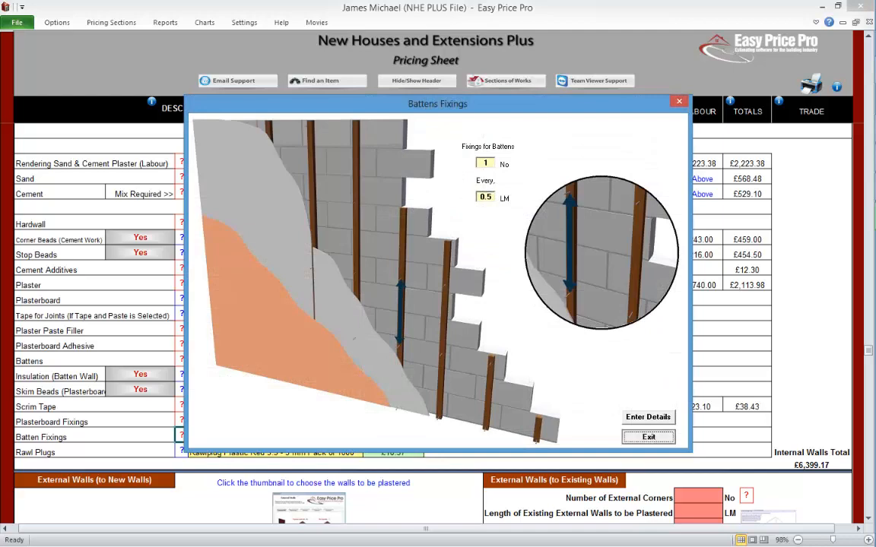
click(181, 451)
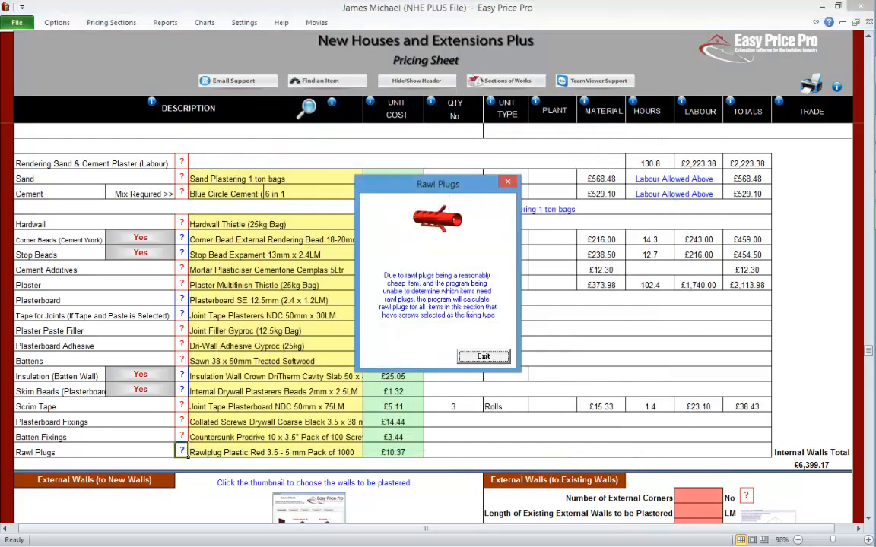
click(484, 357)
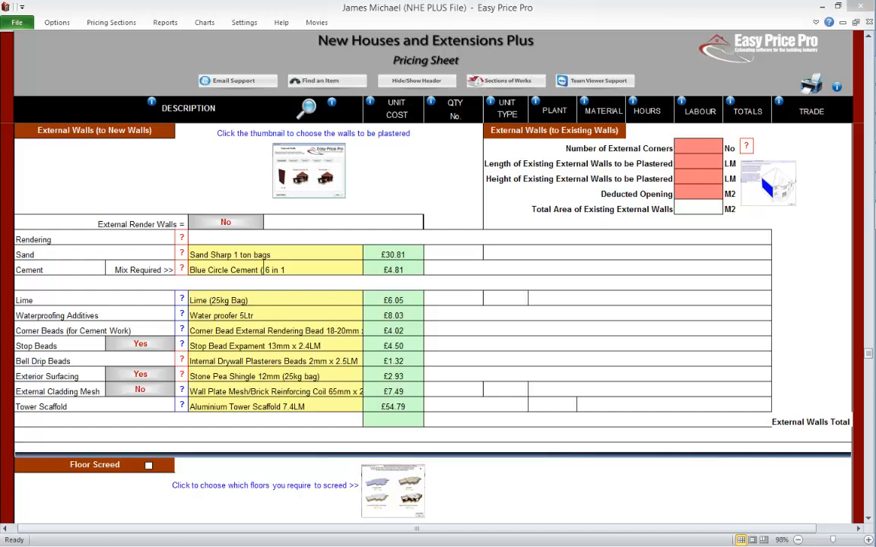
- In the External Walls section chooser, set the Main Section to not plastered and Section 2 to plastered
click(309, 170)
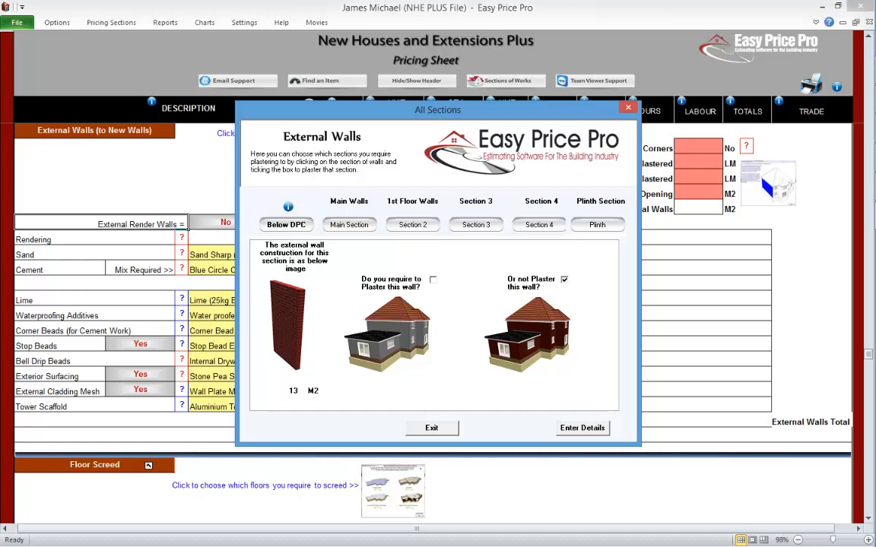
click(348, 225)
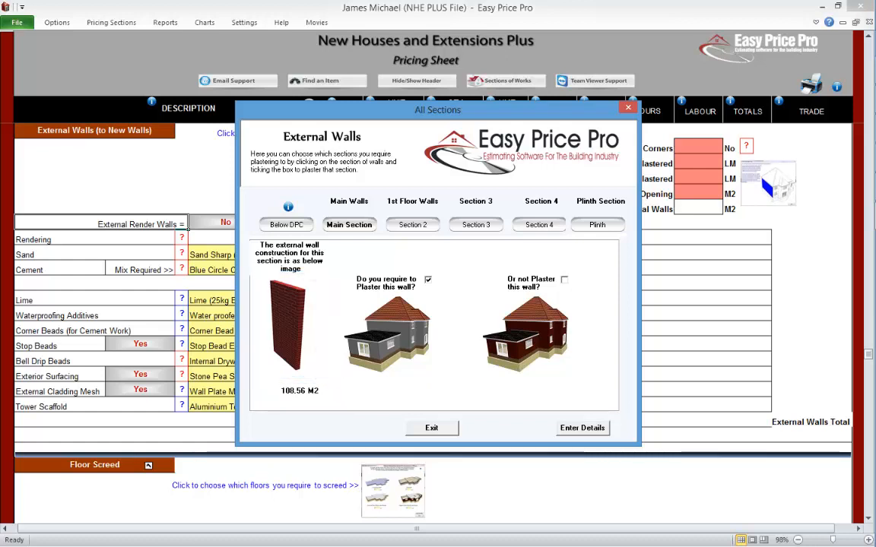
click(564, 280)
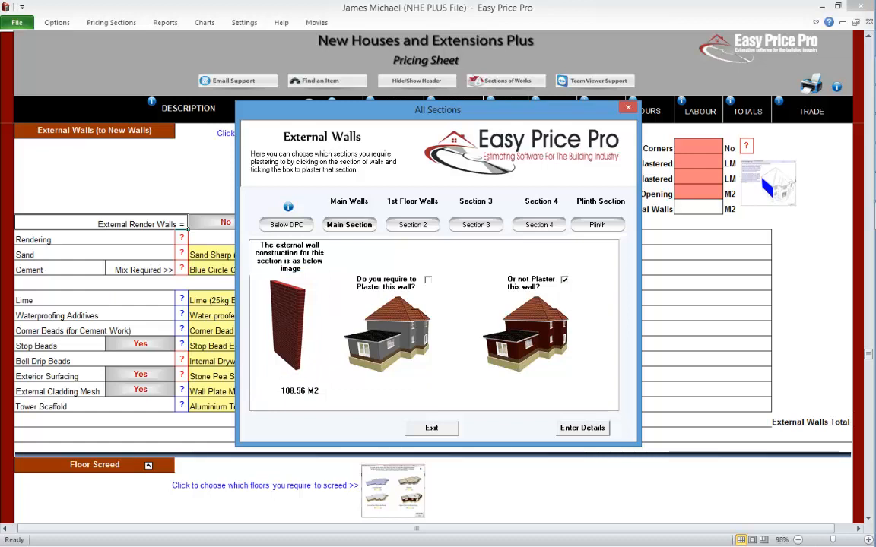
click(413, 224)
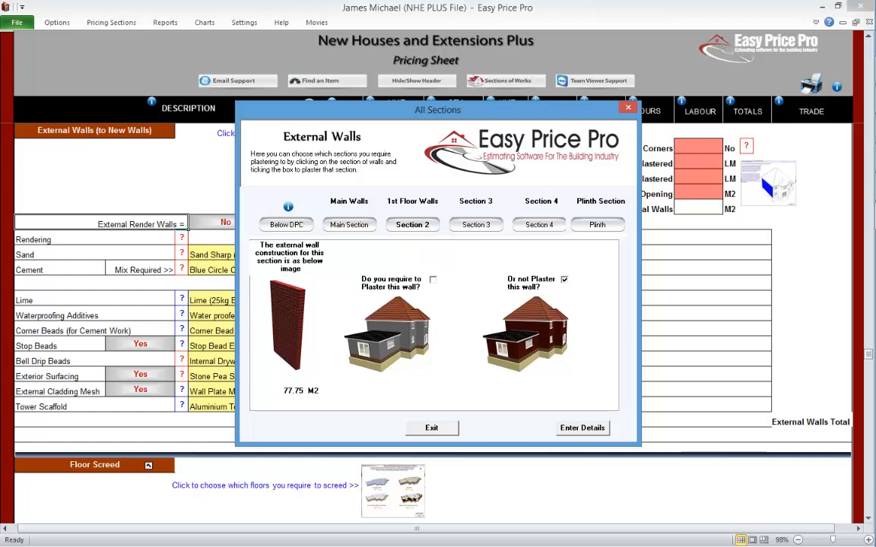
click(433, 279)
- Check Section 3, Section 4 and the Plinth, enter the wall selection details, and switch External Render Walls to Yes
click(475, 224)
click(538, 224)
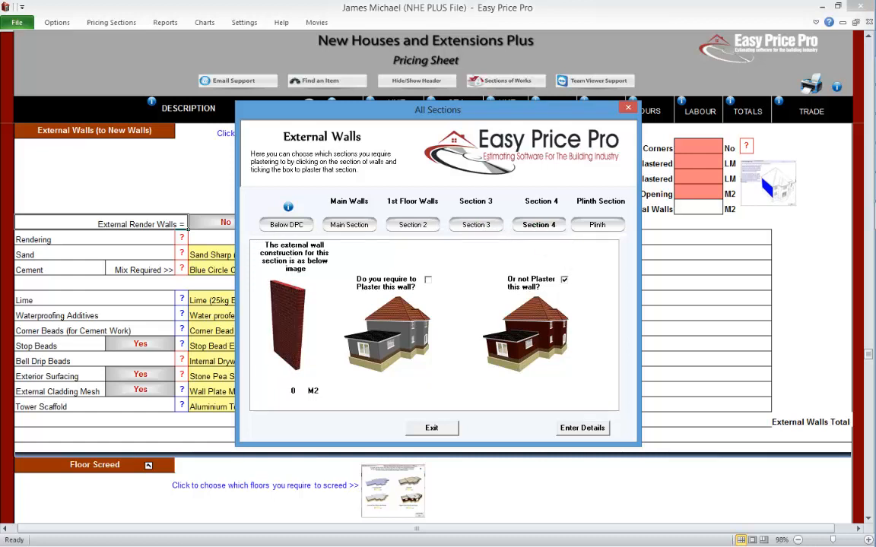
click(597, 224)
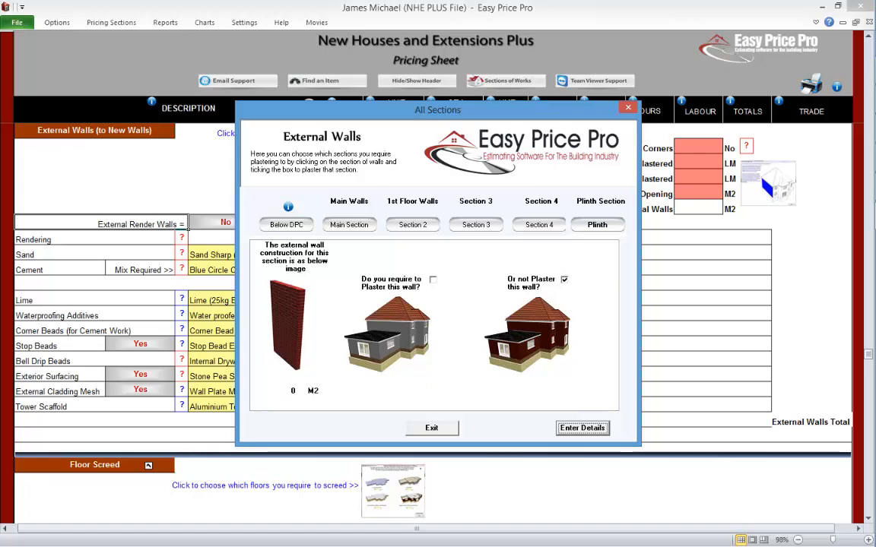
click(582, 428)
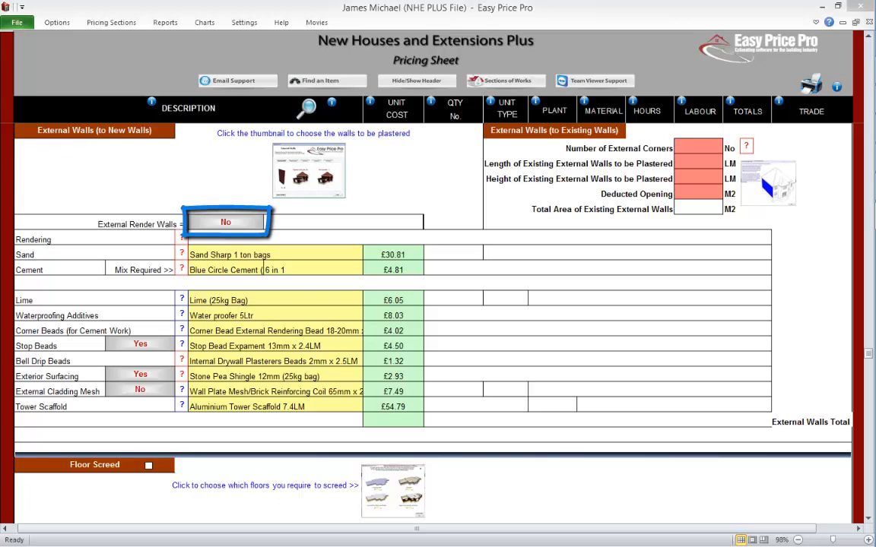
click(223, 222)
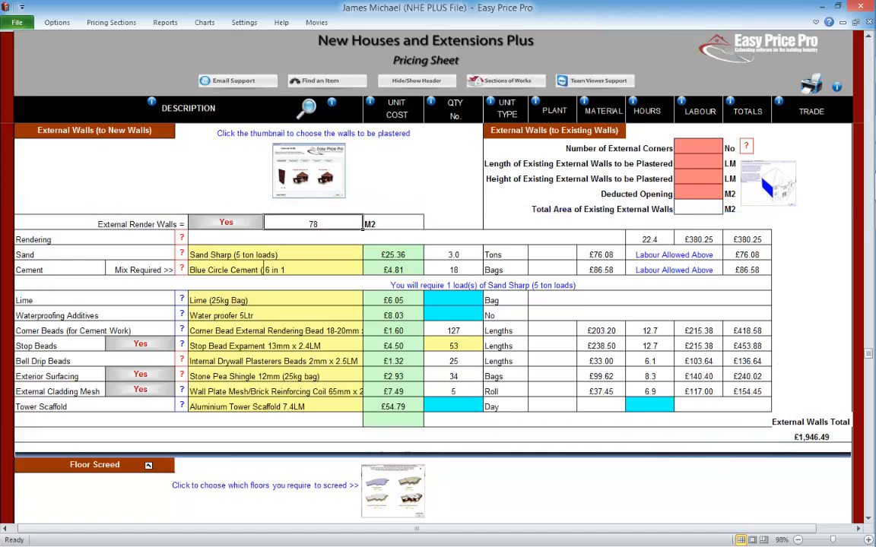
- Try adding the Main Section external walls to the plastering, and set them back to not plastered
click(308, 171)
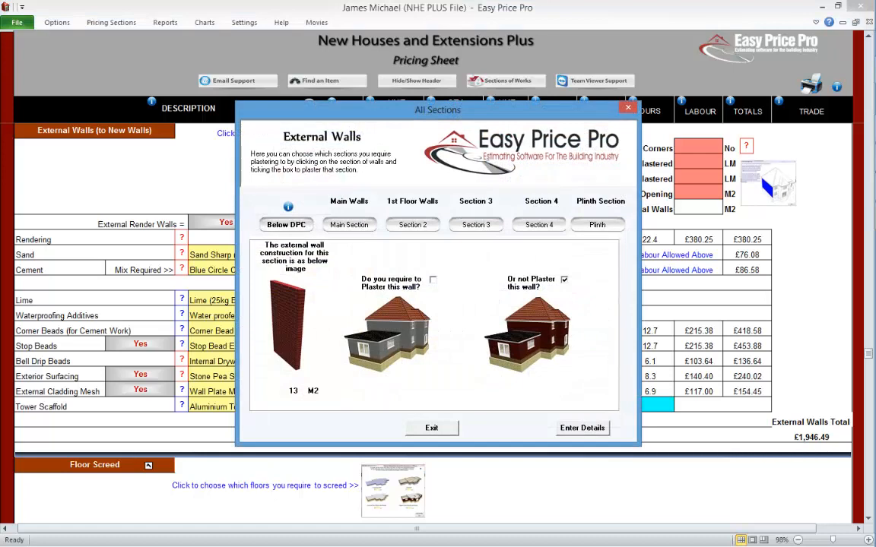
click(349, 224)
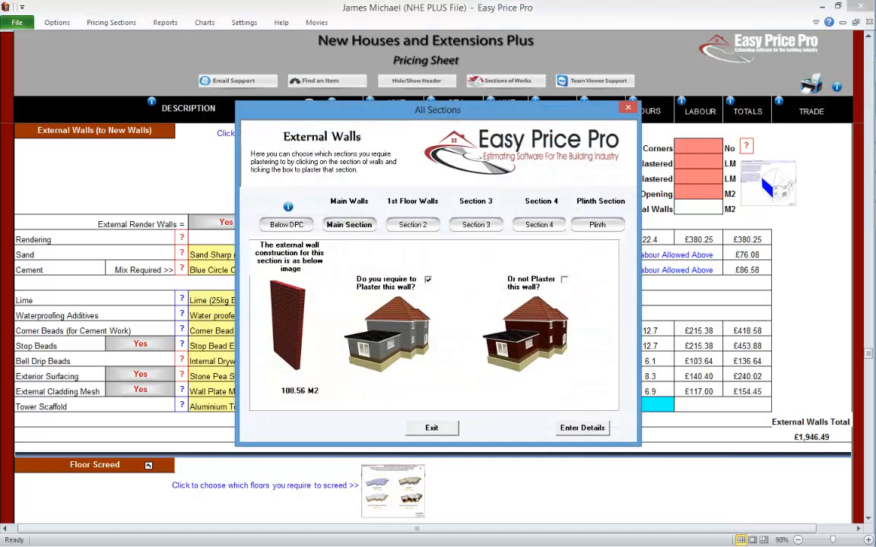
click(582, 428)
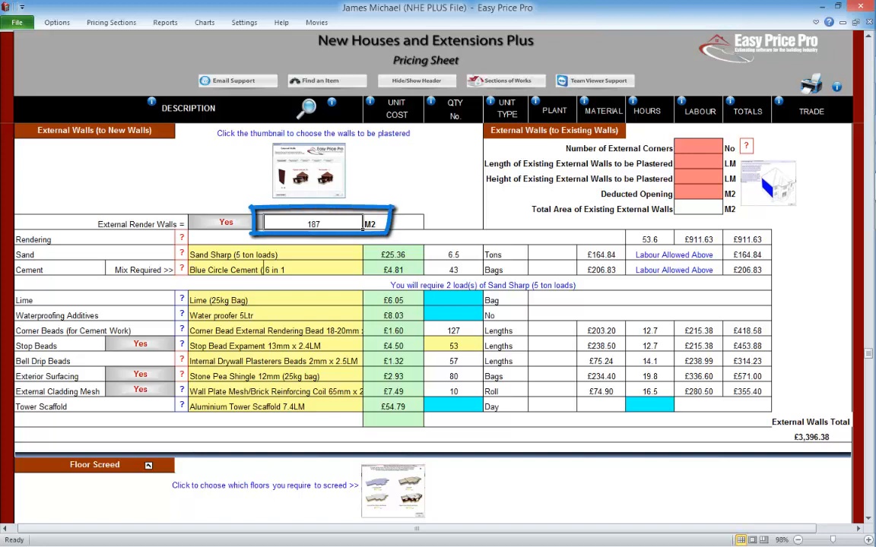
click(307, 170)
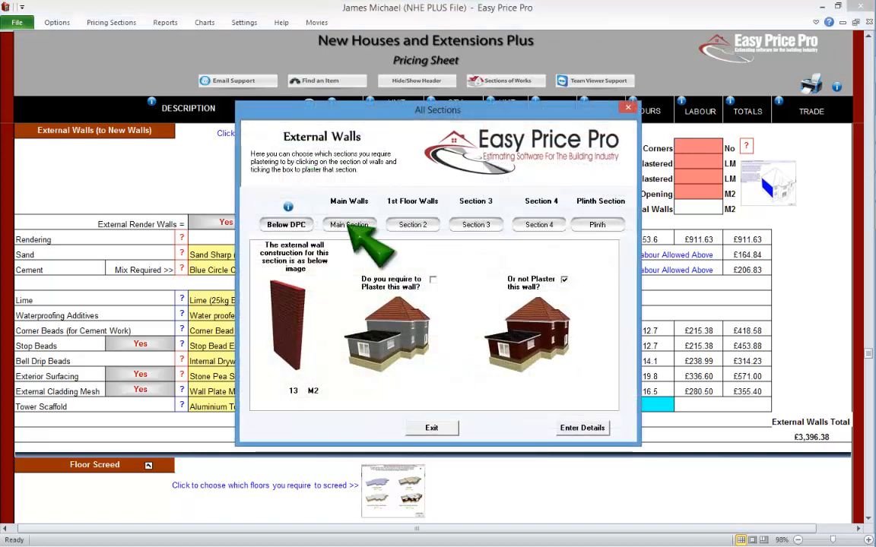
click(349, 224)
click(564, 279)
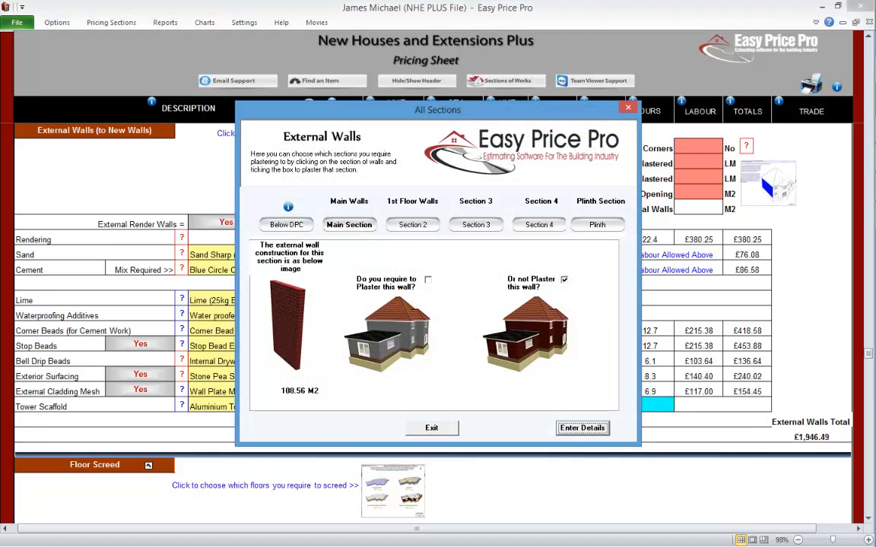
click(582, 428)
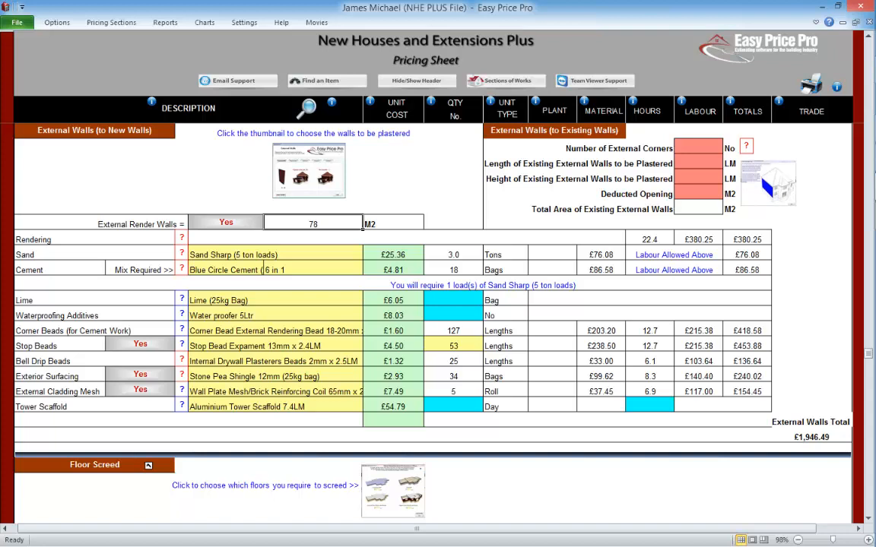
- Read the existing external walls help and enter 2 external corners through the External Corners form
click(767, 184)
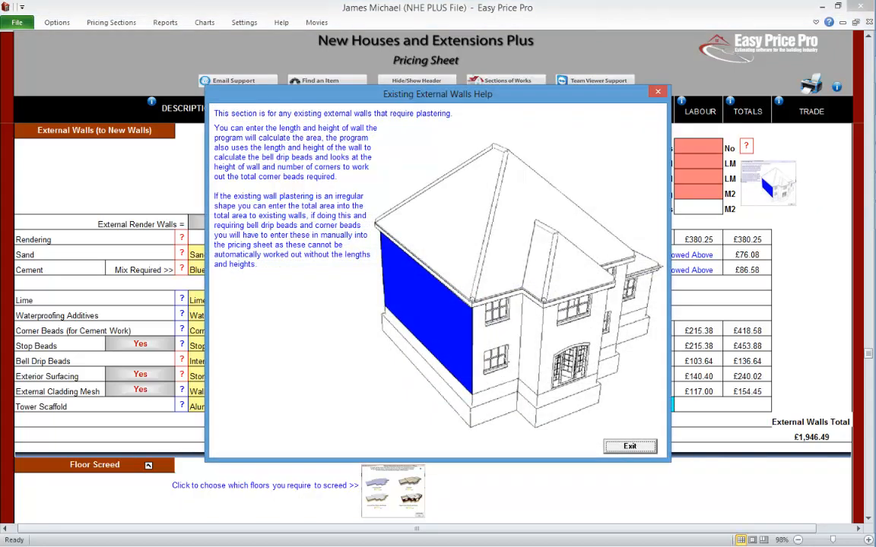
click(630, 447)
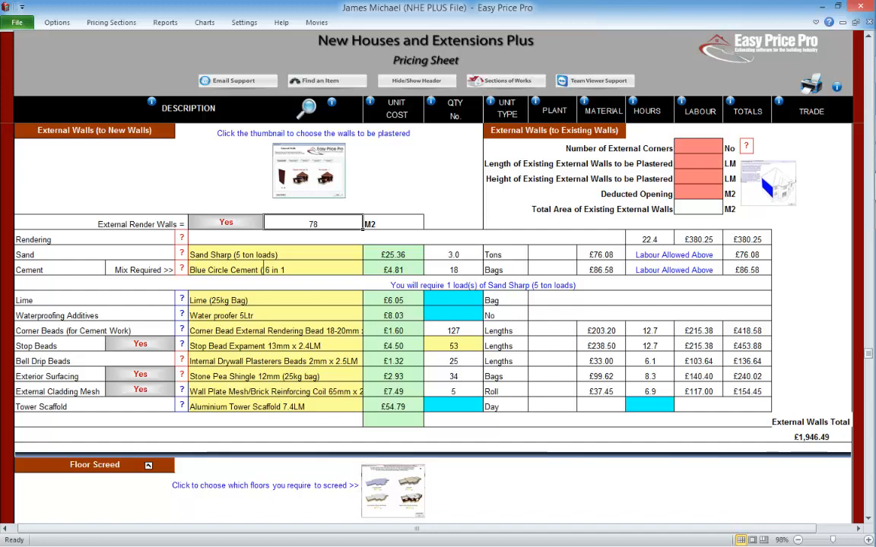
click(718, 165)
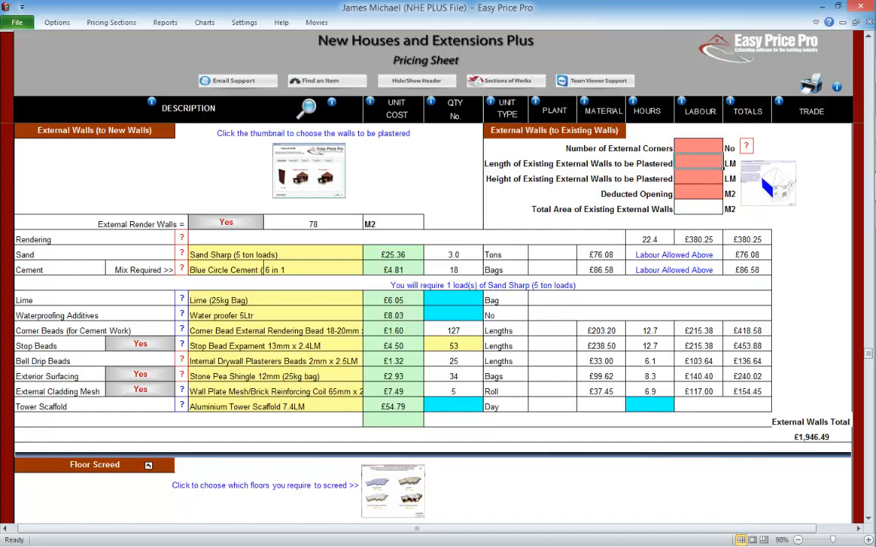
click(746, 146)
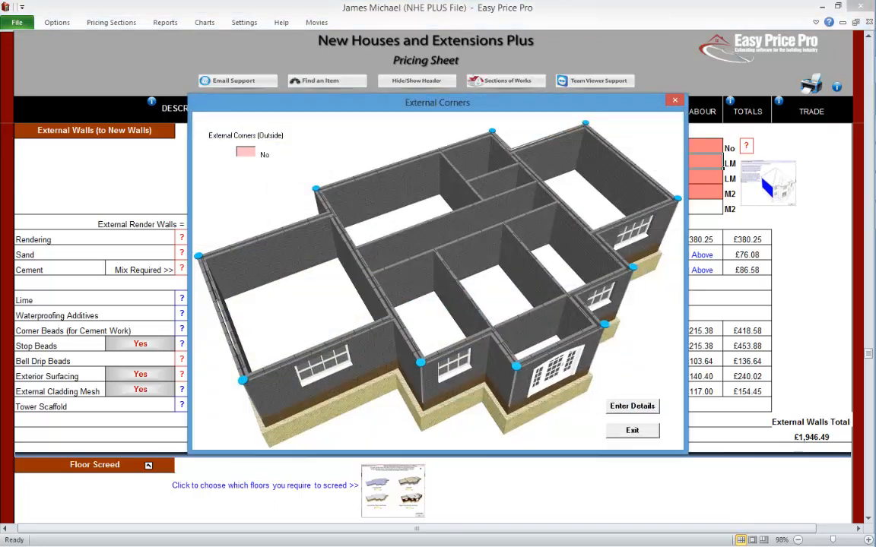
text(2)
key(Tab)
key(Return)
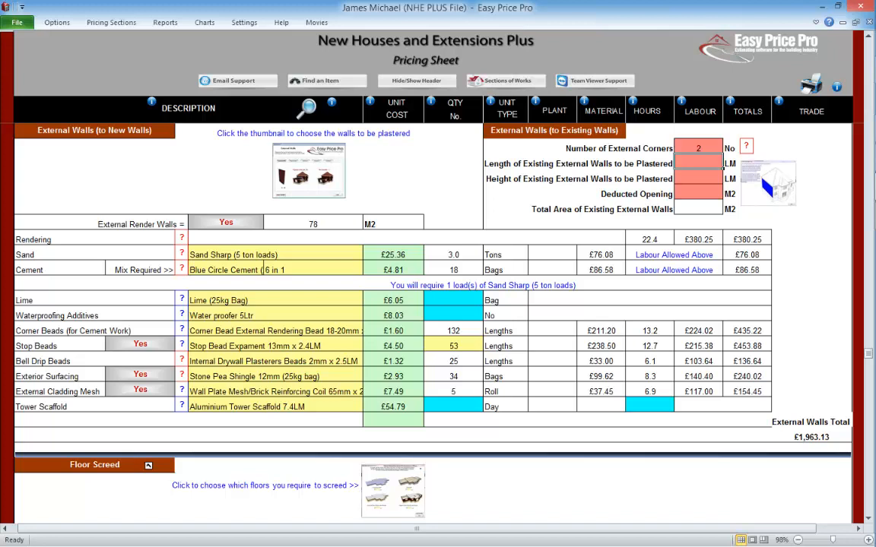
- Set the existing external walls to 5 LM long and 4 LM high, with a deducted opening of 4 M2
text(5)
key(Return)
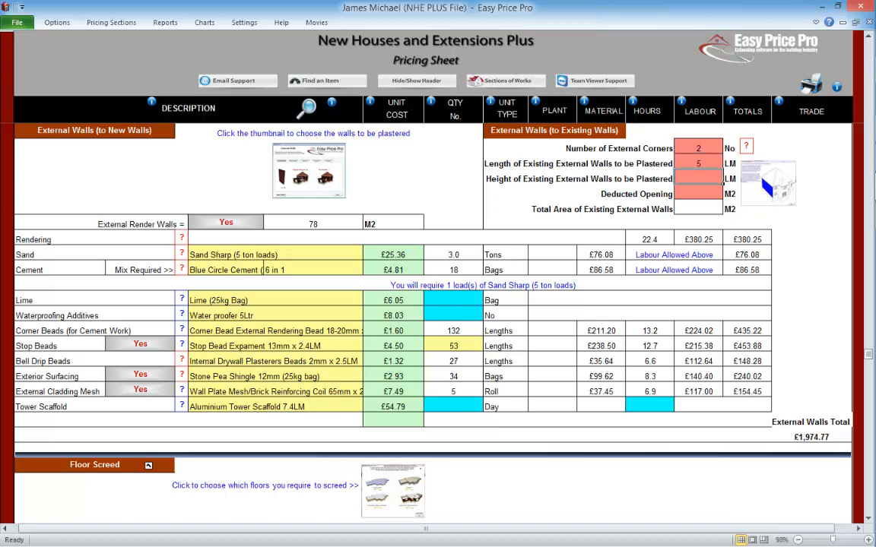
text(4)
key(Return)
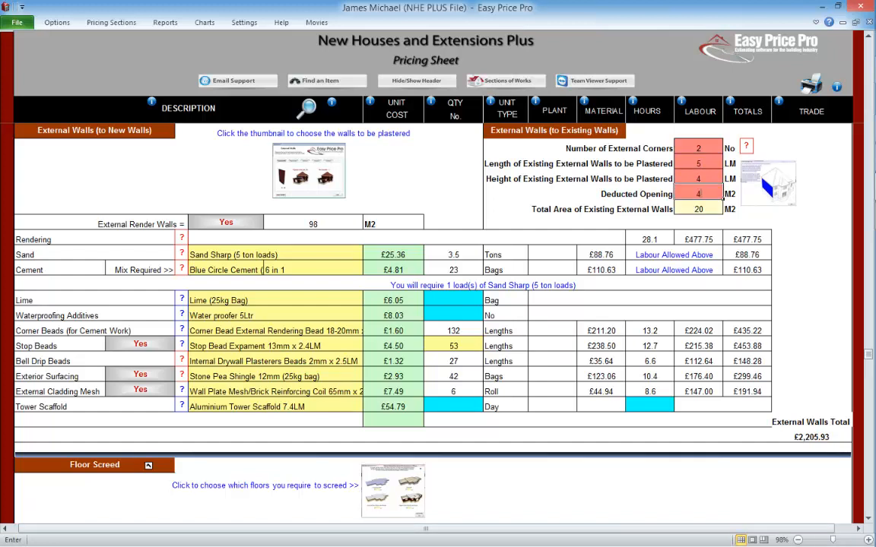
text(4)
key(Up)
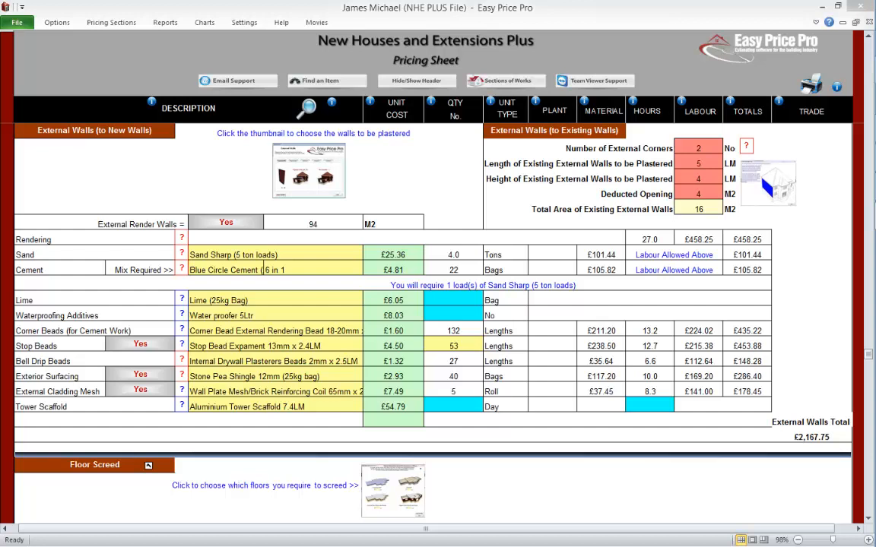
- Check the render thickness form and the sand ordering and rounding form for the external walls, exiting both
click(181, 237)
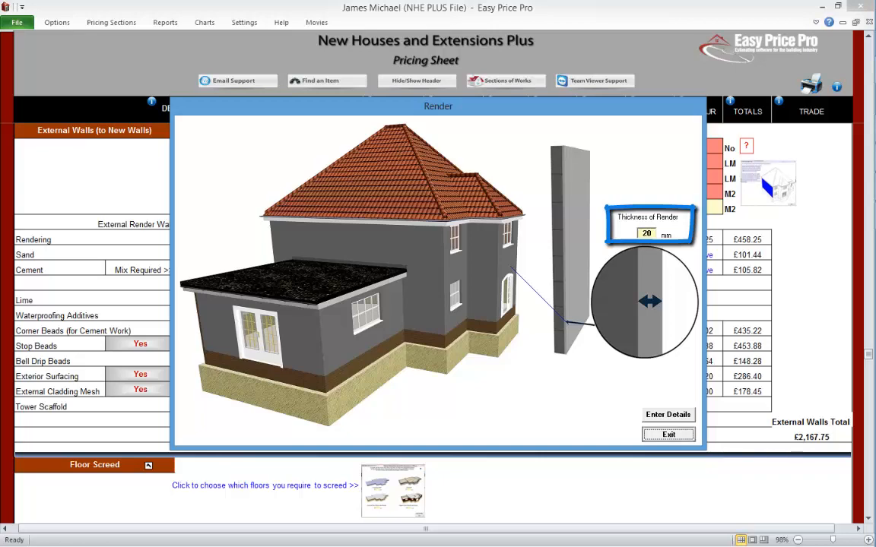
click(667, 434)
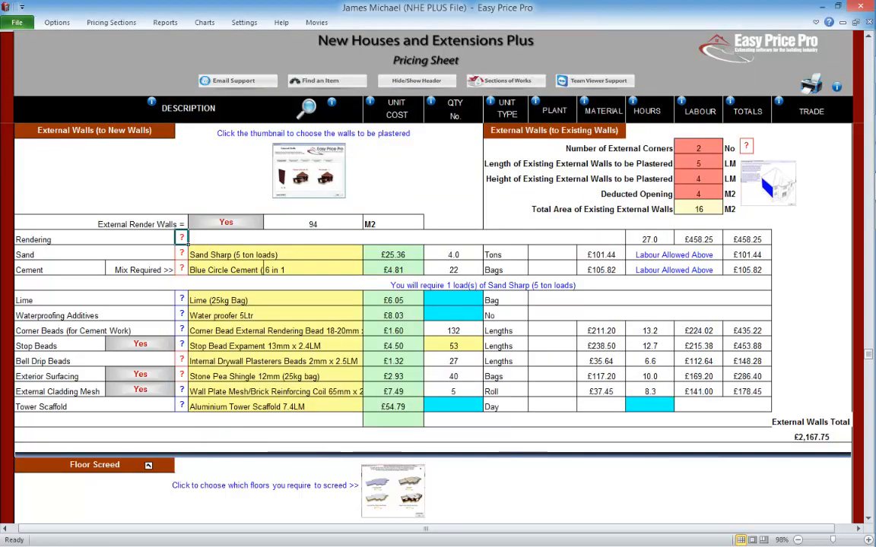
click(181, 253)
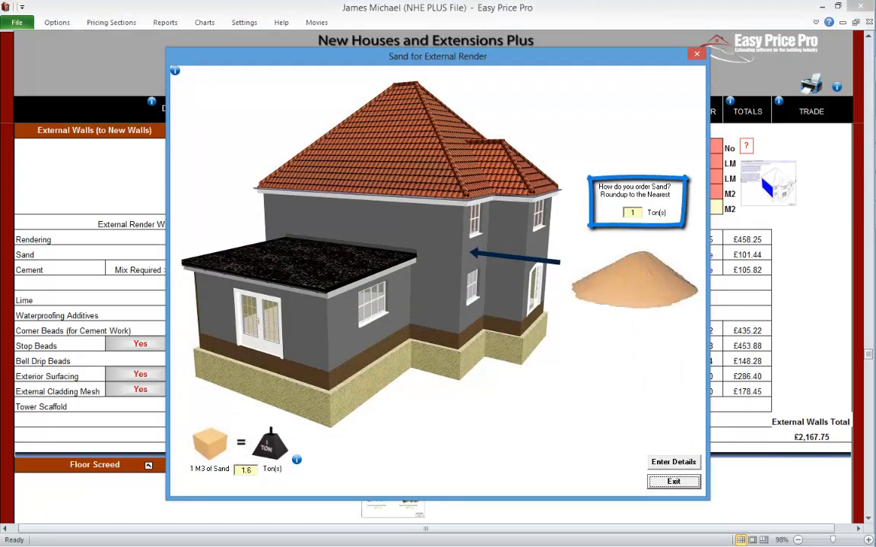
click(673, 481)
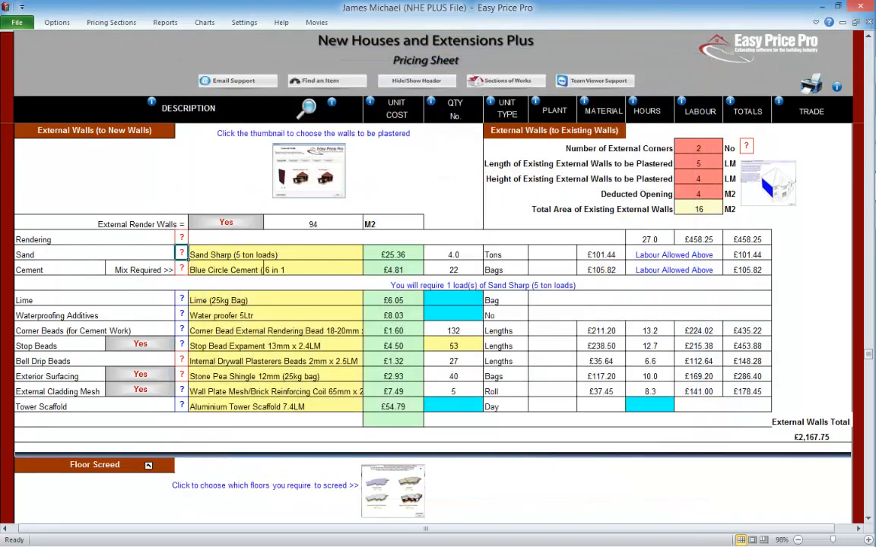
- Change the external render sand product to Sand Sharp 1 ton bags
click(275, 255)
click(368, 255)
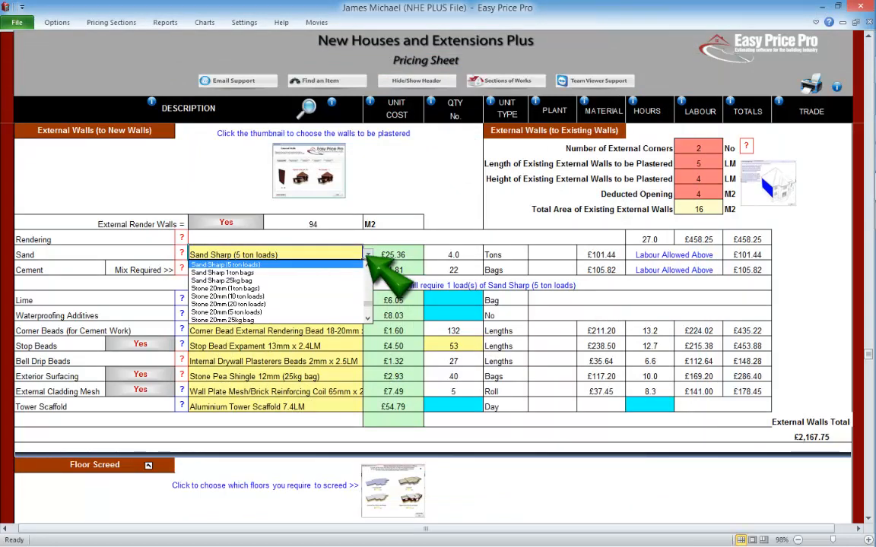
click(258, 272)
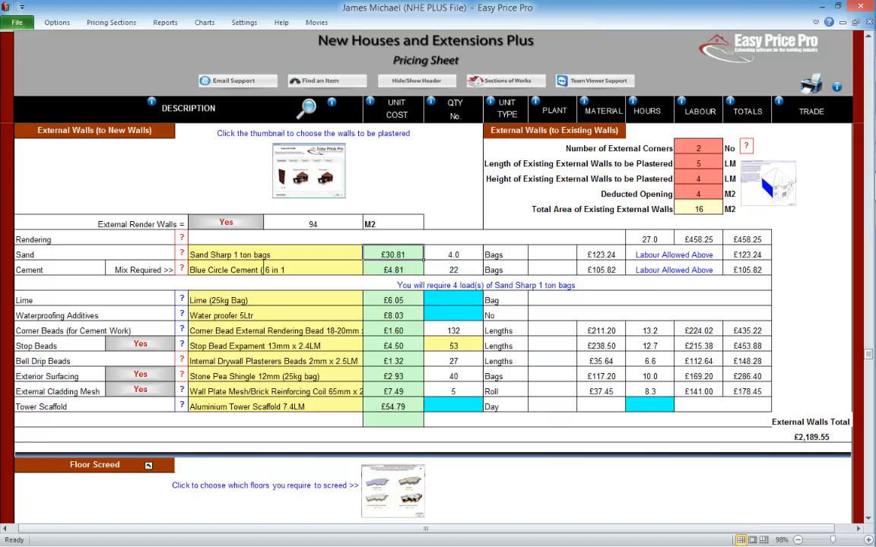
- Check the product and mix ratio options available for the external render cement
click(263, 270)
click(269, 270)
click(263, 272)
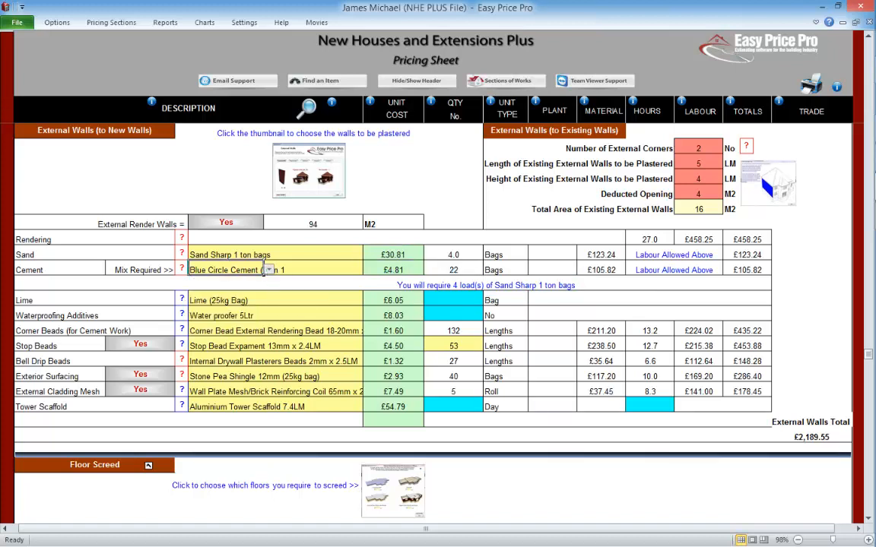
click(313, 270)
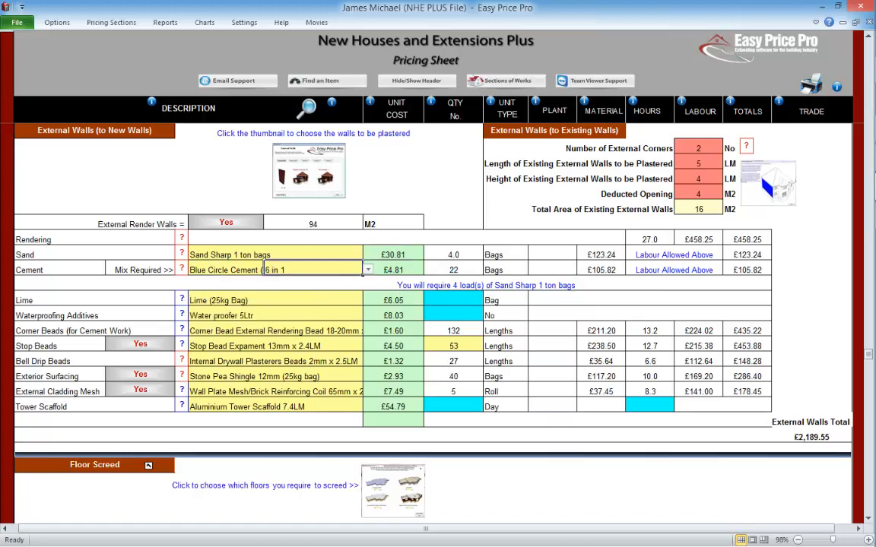
click(368, 270)
click(368, 270)
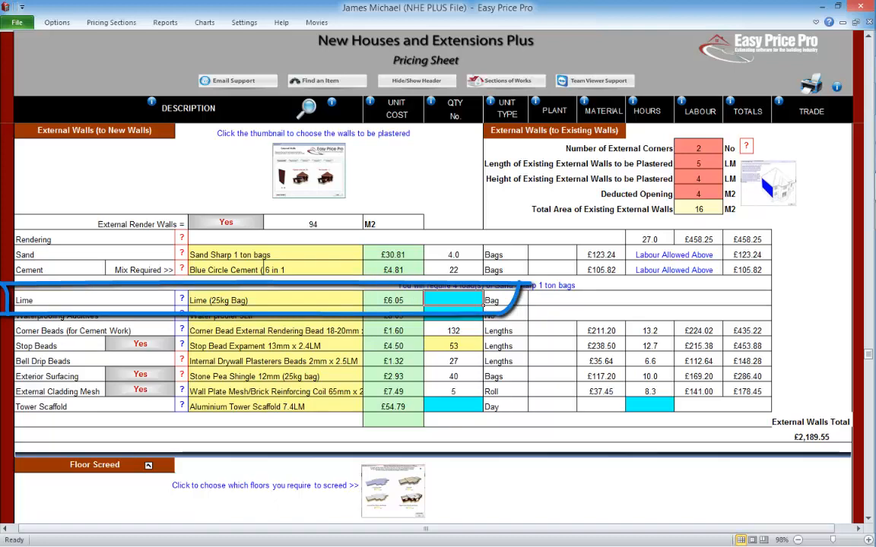
- Check the waterproofing additives and external corner beads help, and change the corner bead product to External Rendering Bead 18-20mm x 2.5LM
click(181, 314)
click(627, 444)
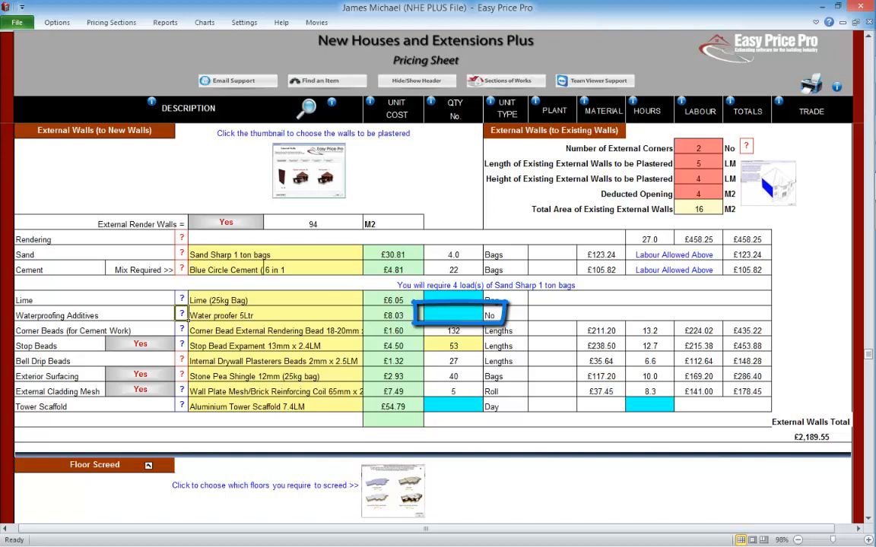
click(182, 329)
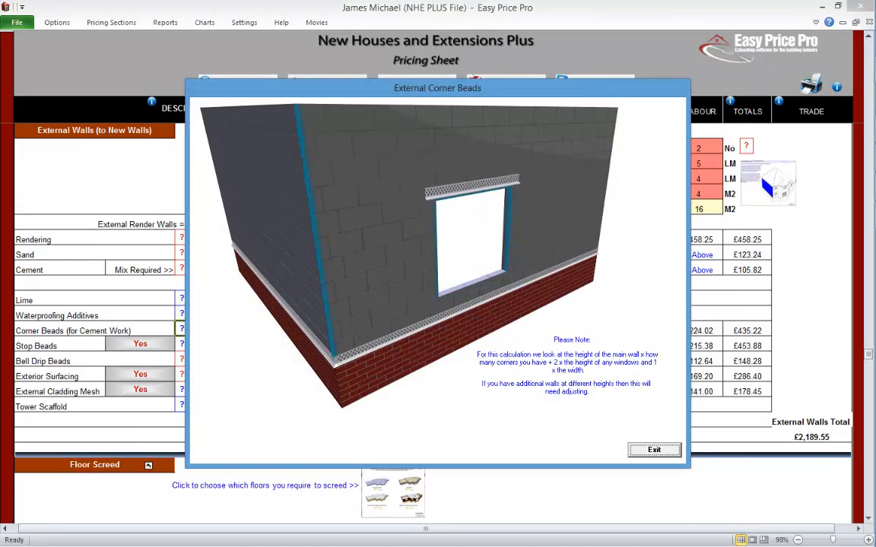
click(654, 450)
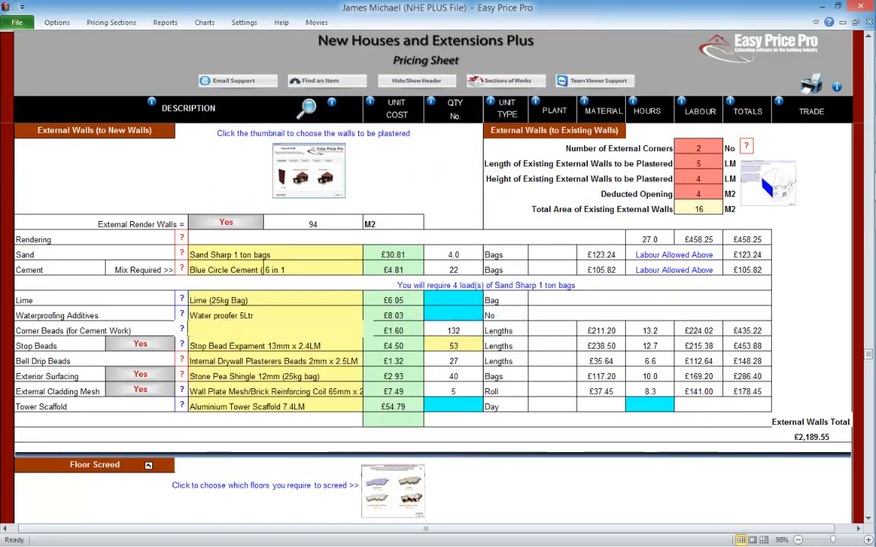
click(367, 330)
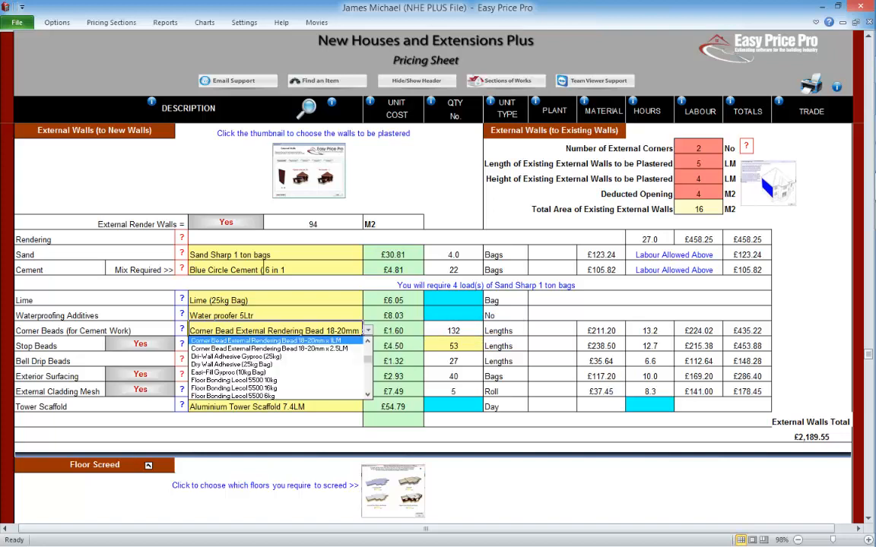
click(269, 348)
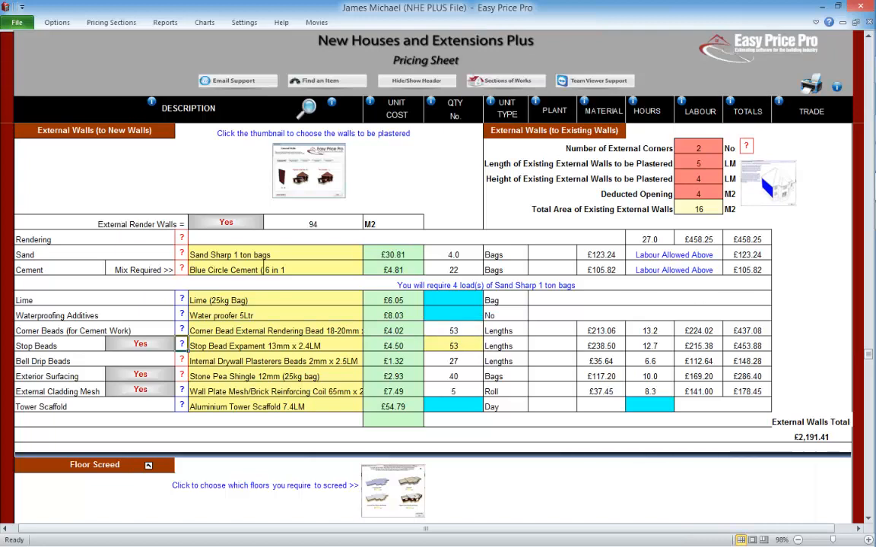
- Review the Bell Drip Beads and Exterior Surfacing forms, exiting each one
click(182, 360)
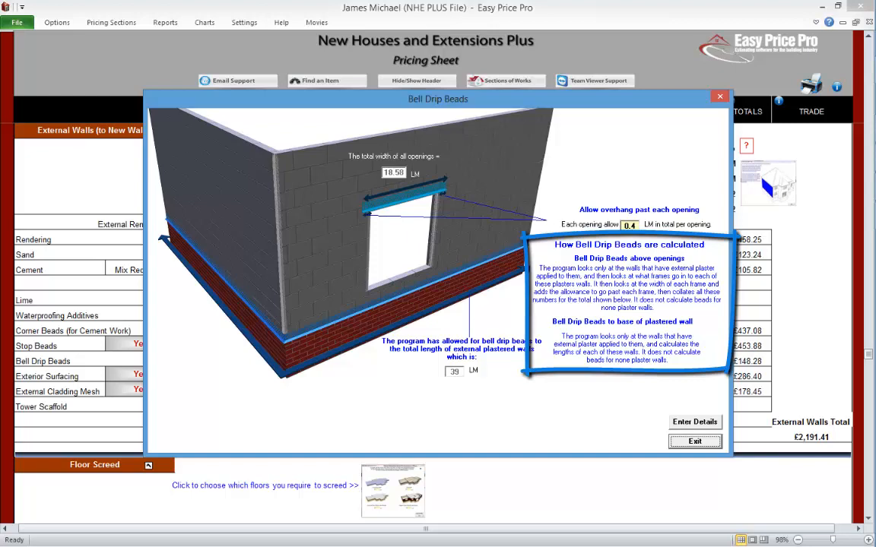
click(695, 441)
click(182, 375)
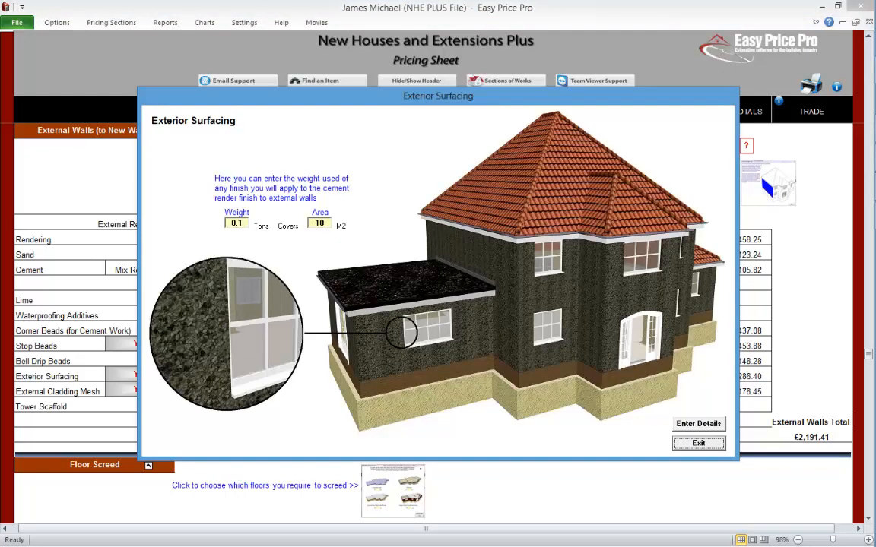
click(698, 444)
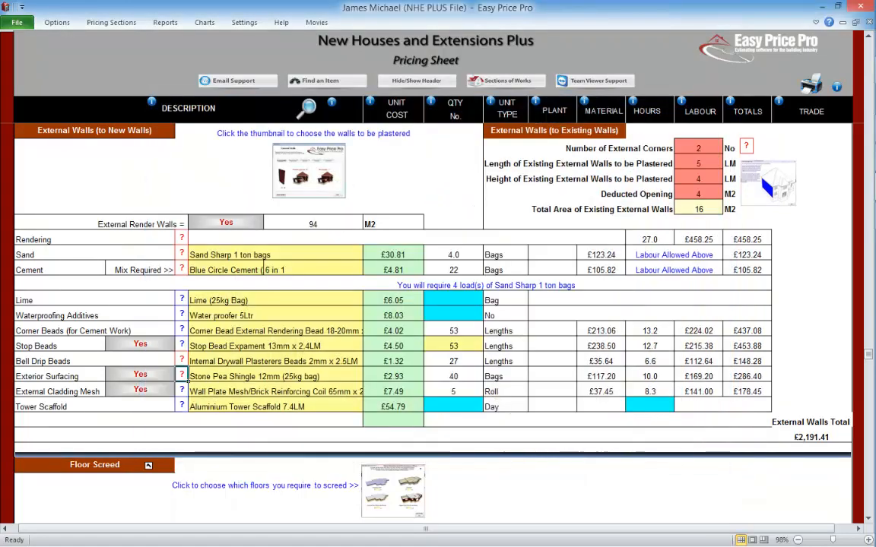
- Switch Exterior Surfacing off and back on, and set External Cladding Mesh to No
click(141, 374)
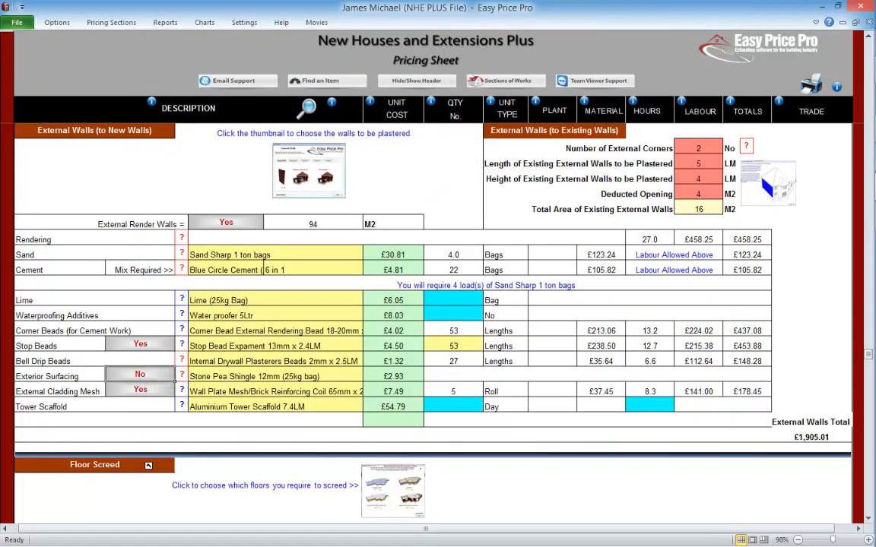
click(141, 374)
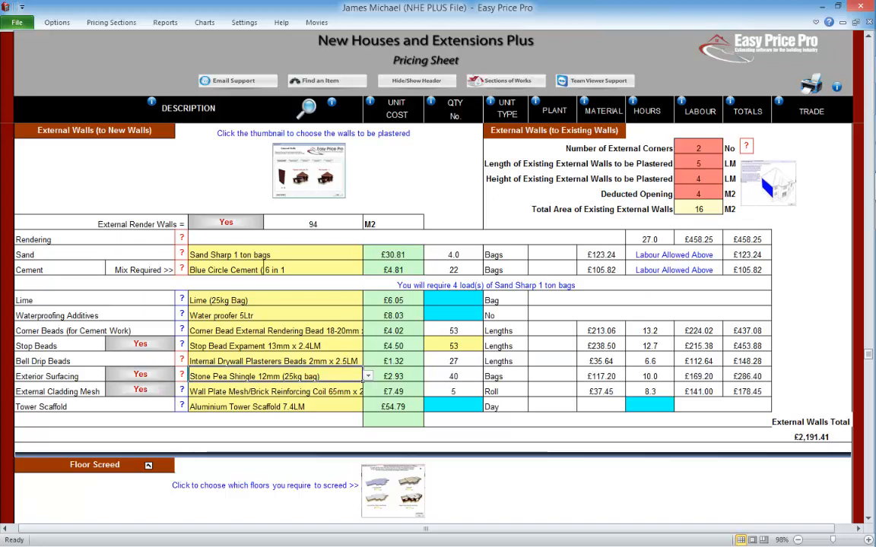
click(140, 389)
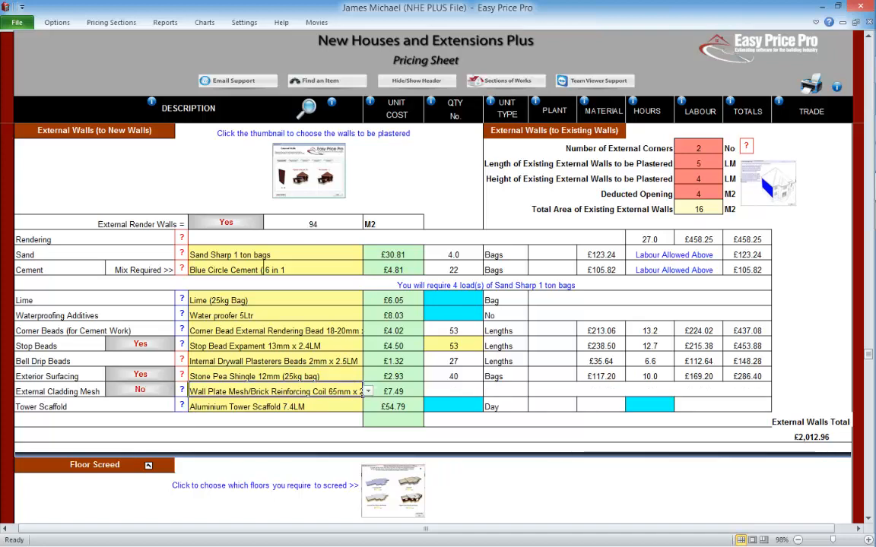
- Look through the tower scaffold products and enter 3 days of Aluminium Tower Scaffold 7.4LM hire with 1 labour hour
click(304, 407)
click(368, 406)
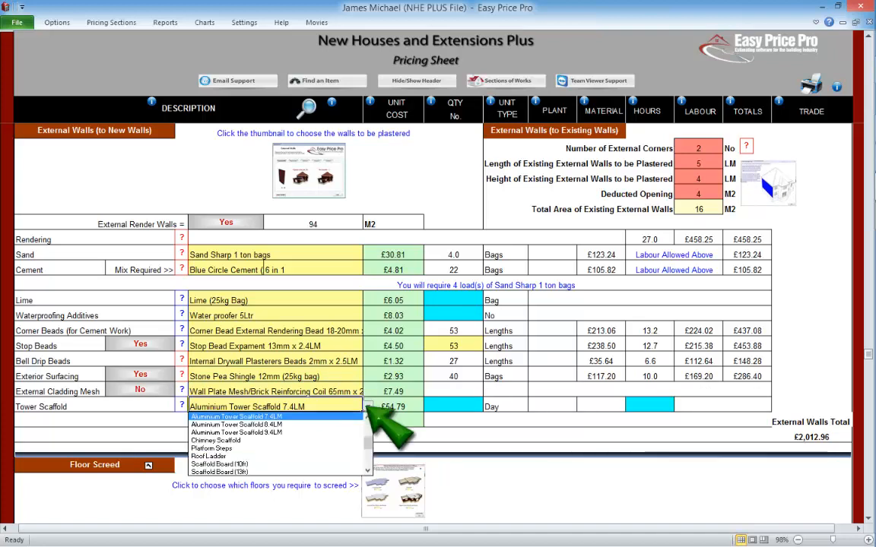
click(367, 407)
click(453, 405)
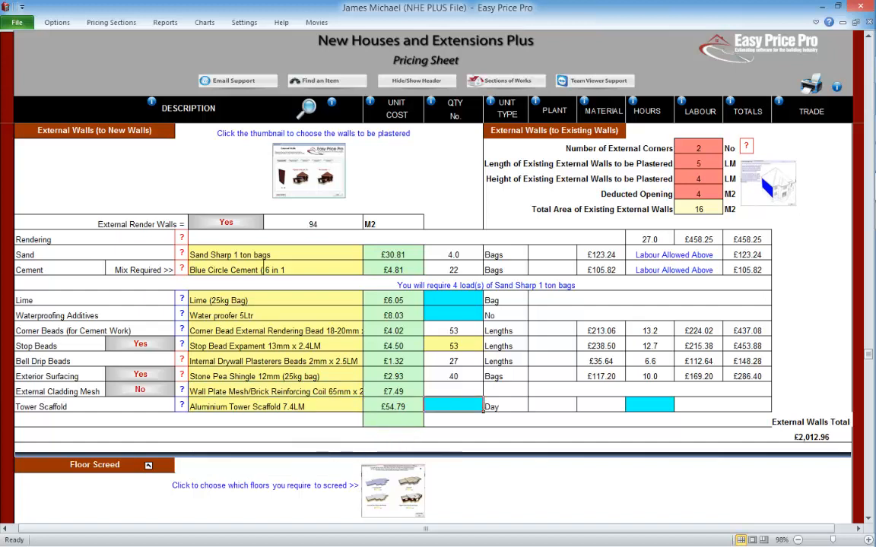
text(3)
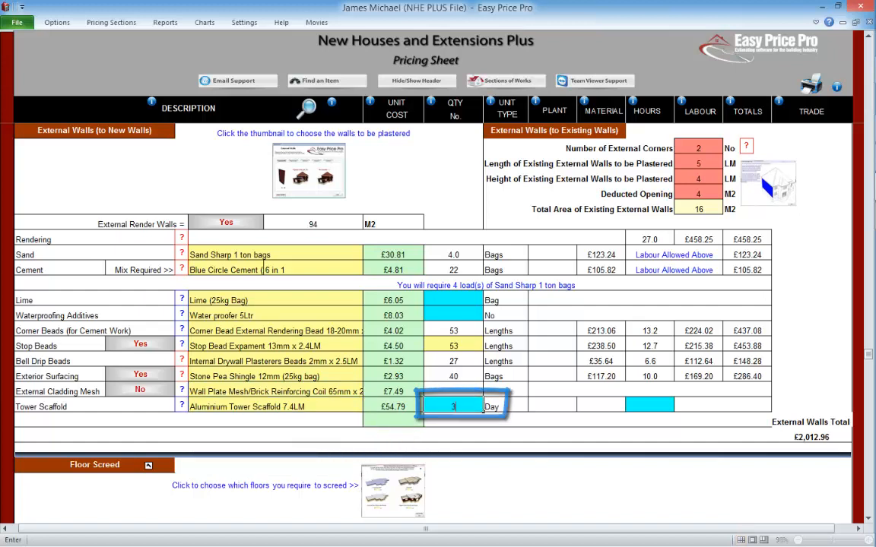
click(673, 408)
text(1)
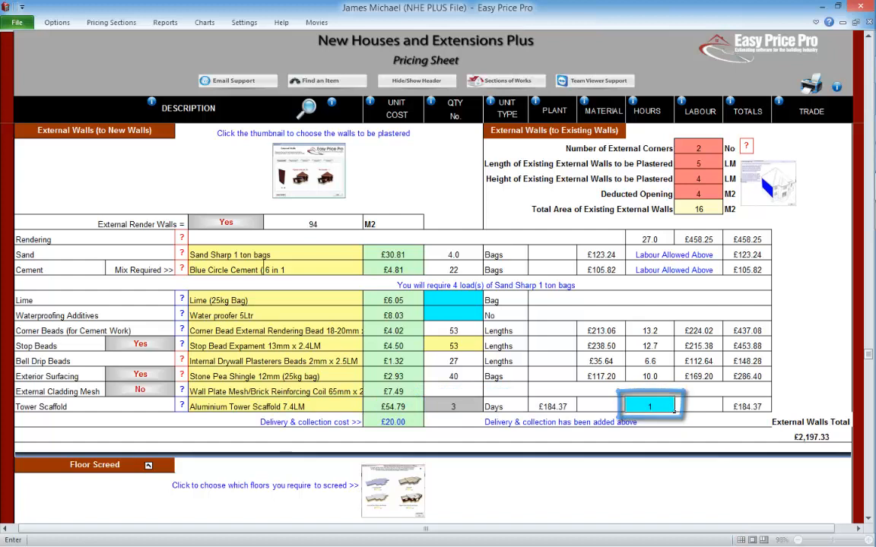
key(Return)
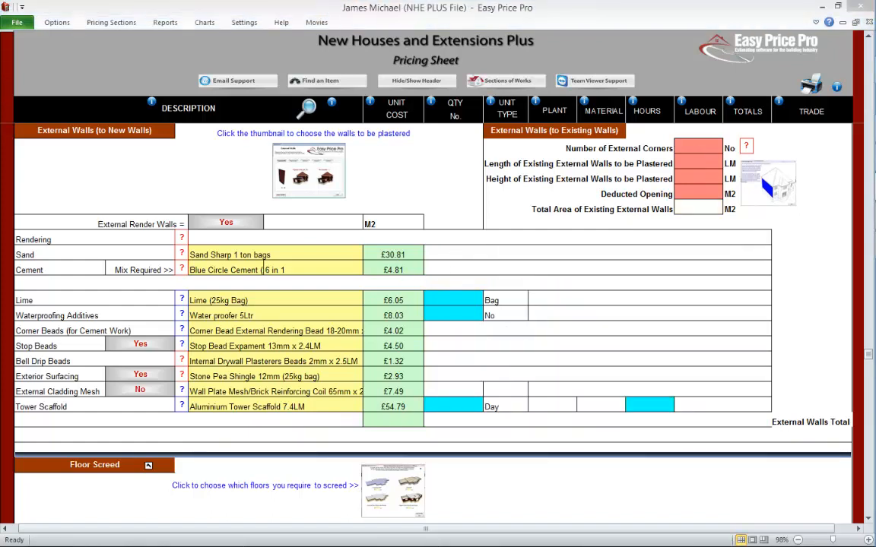
- Toggle the External Render Walls option and include the Floor Screed section in the pricing
click(219, 222)
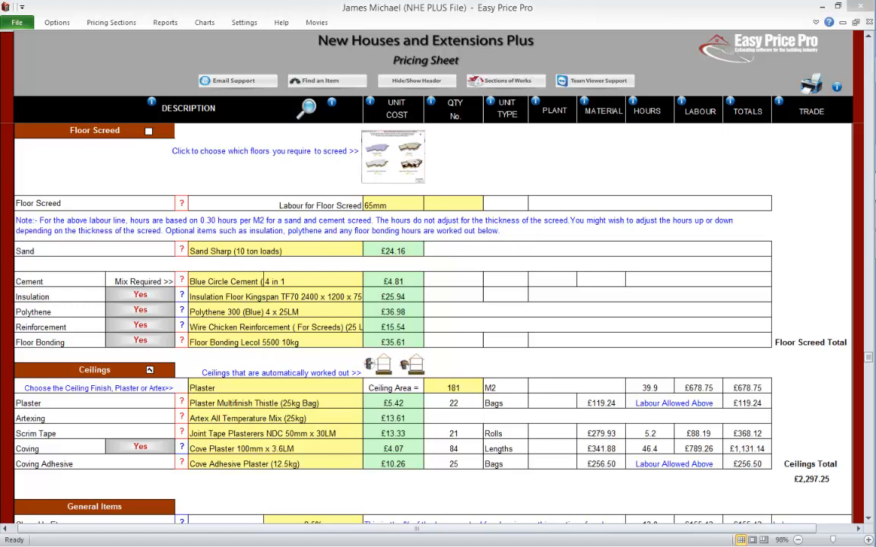
click(148, 130)
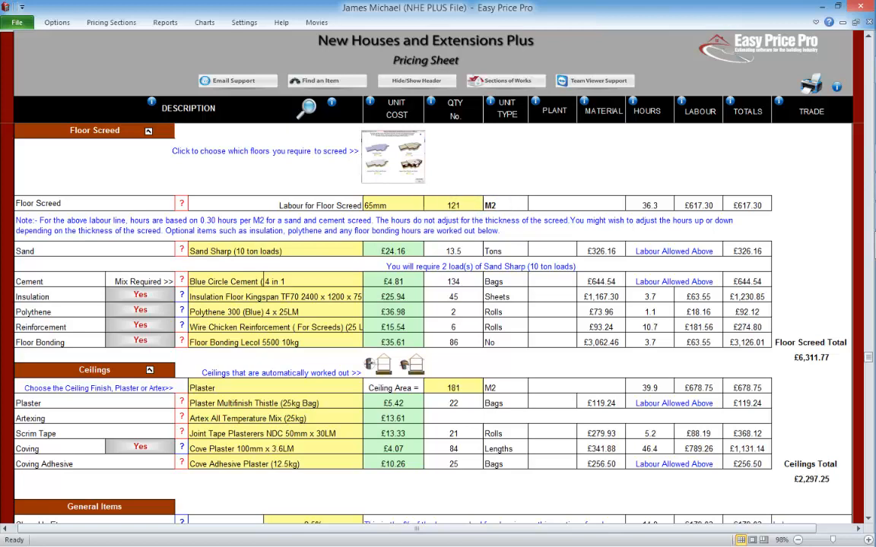
- Exclude the Oversite from the masonry floor areas for screed, and include it again
click(393, 155)
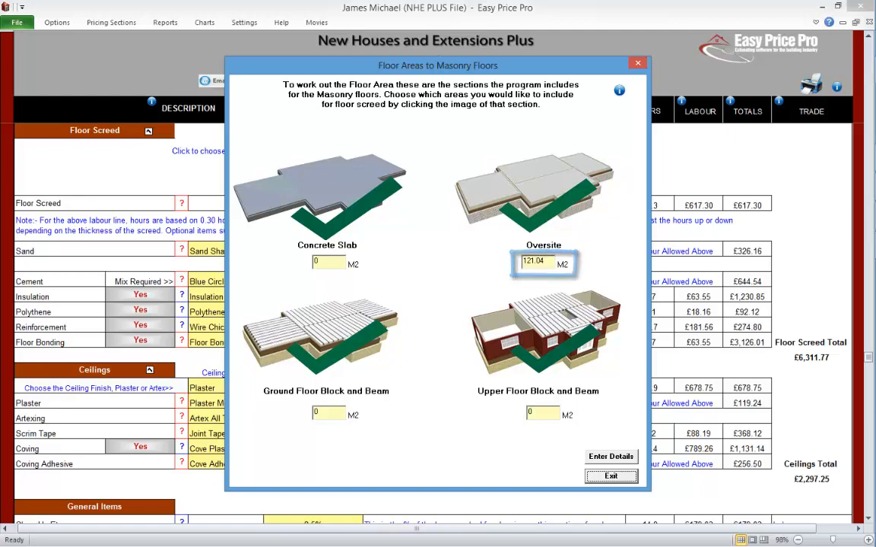
click(538, 195)
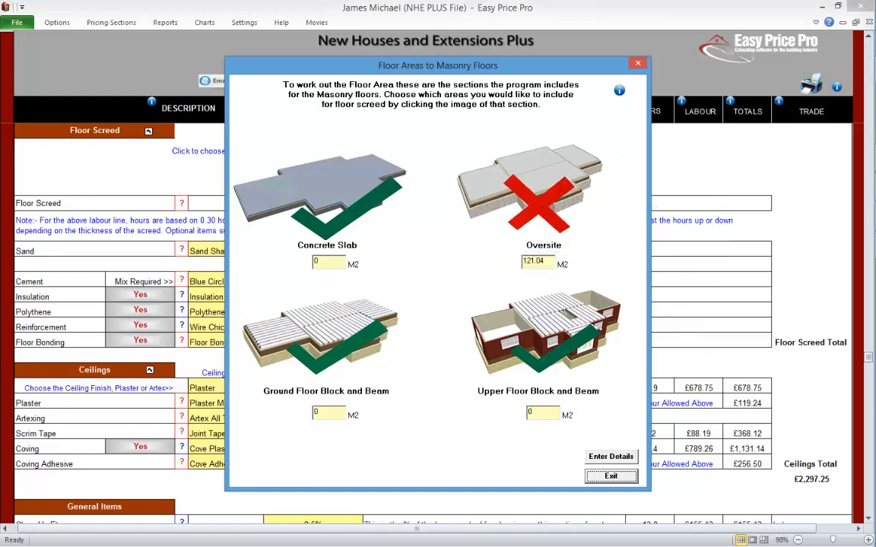
click(611, 476)
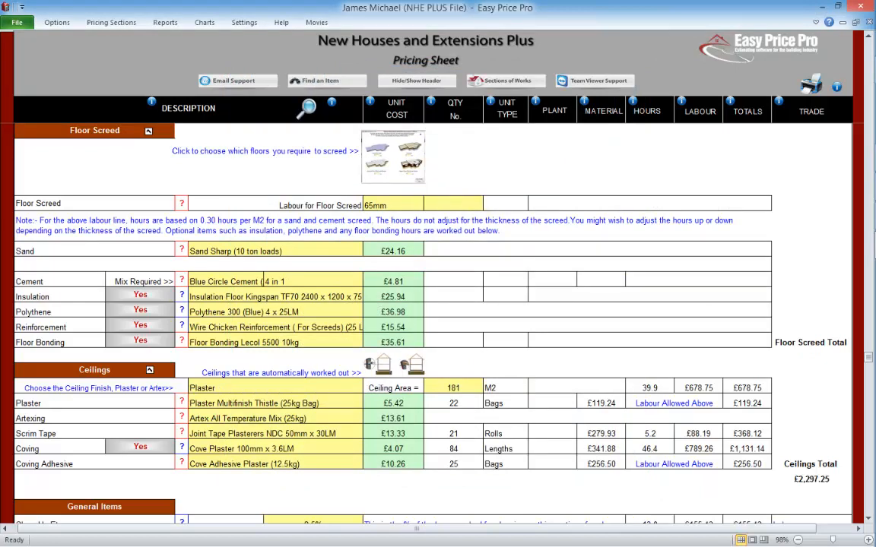
click(393, 156)
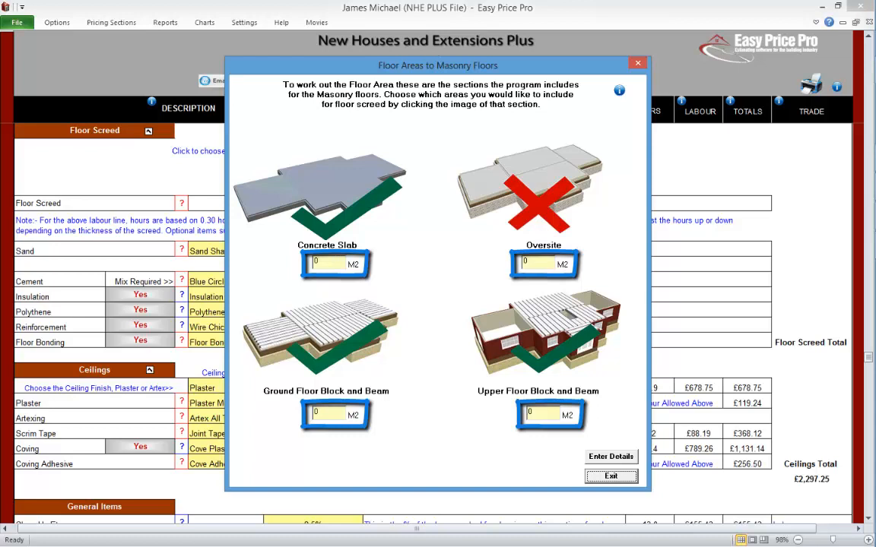
click(536, 194)
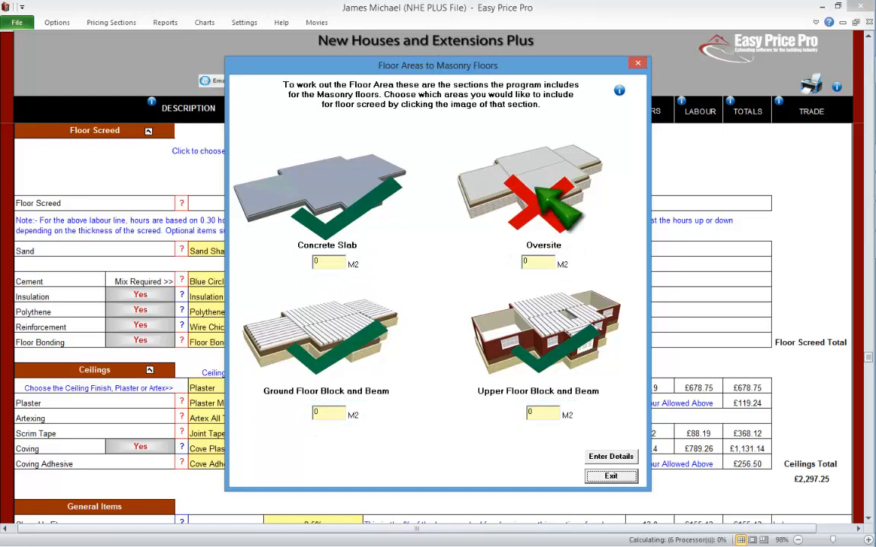
key(Return)
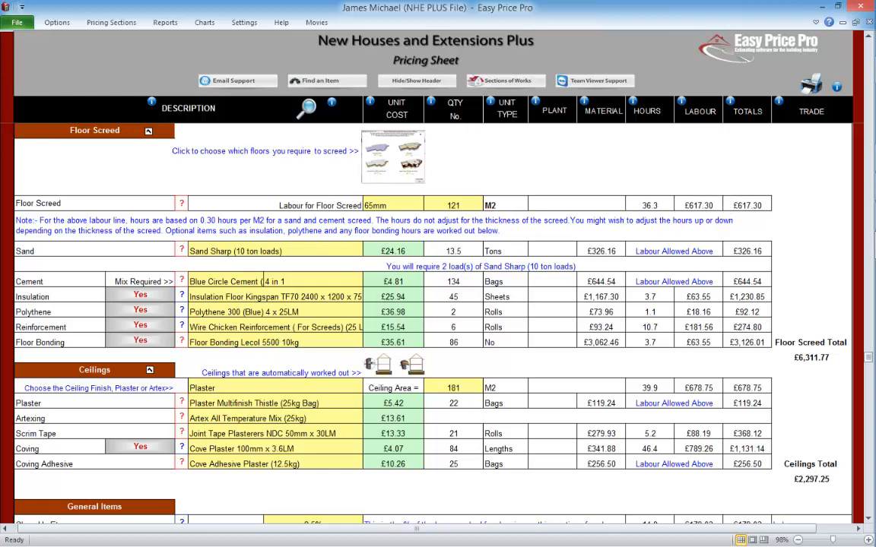
- Check the floor screed depth options and the labour hours in the Floor Screed form, exiting it without changes
click(429, 205)
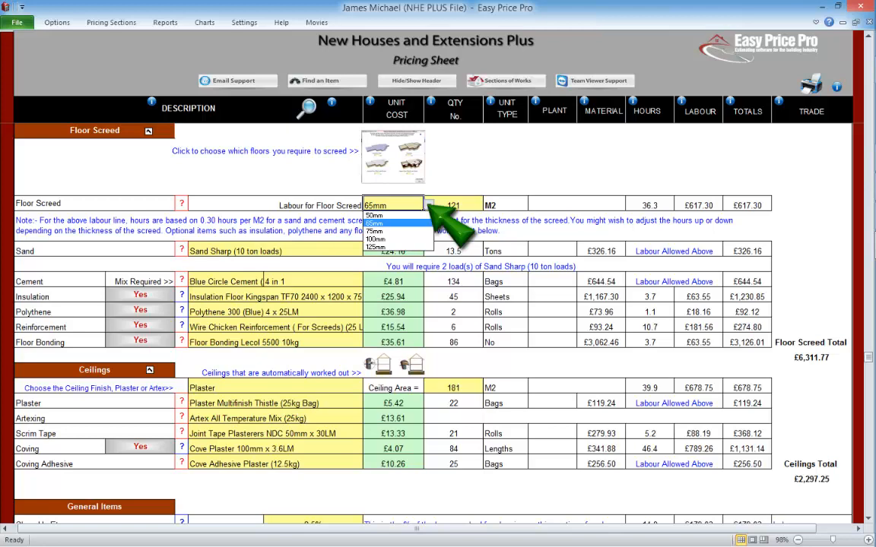
click(429, 205)
click(181, 204)
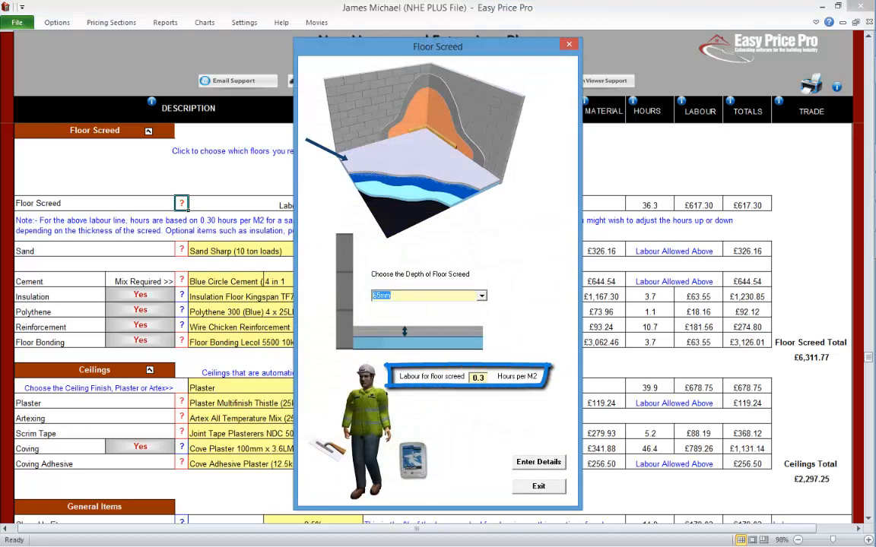
click(539, 485)
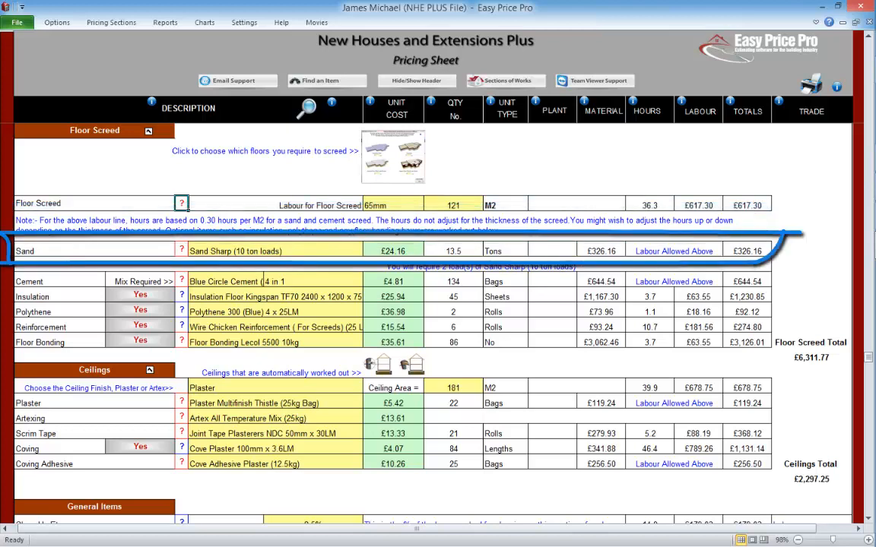
- Check the floor screed sand ordering form and the sand products available for the screed
click(182, 248)
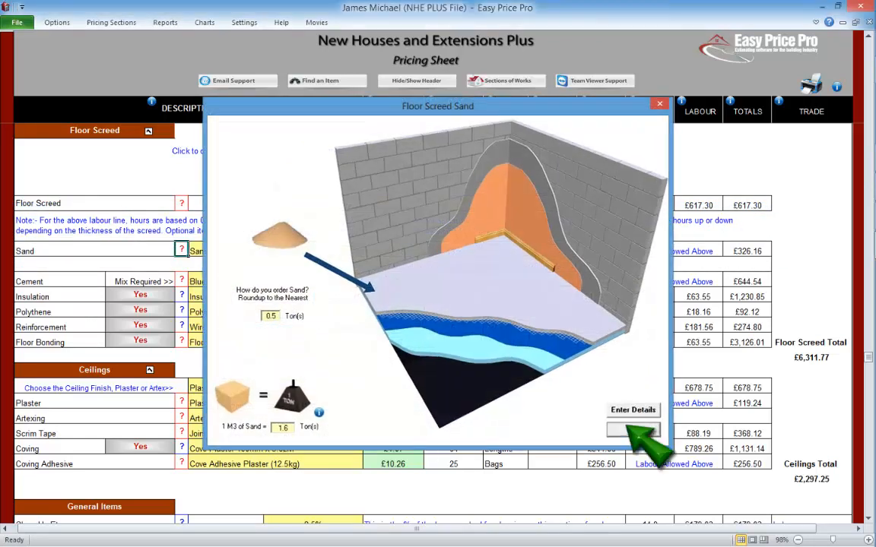
click(633, 410)
click(368, 251)
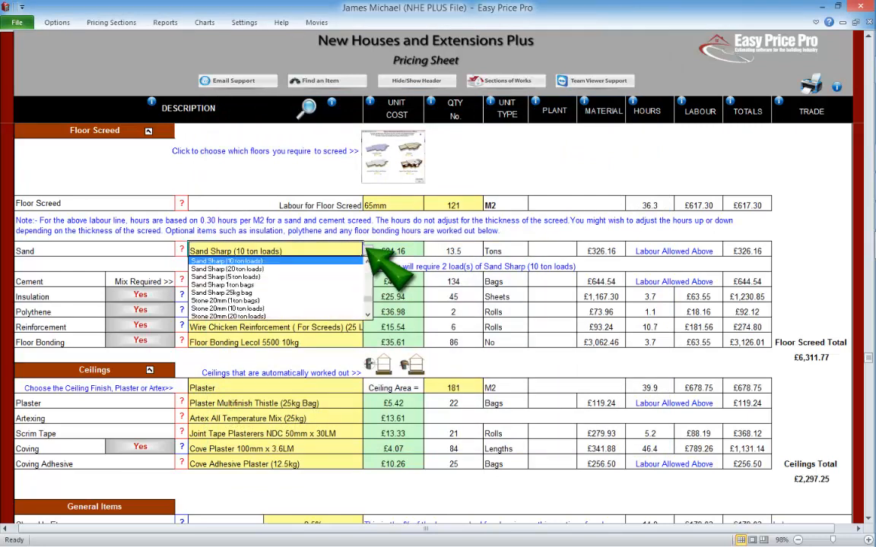
click(368, 251)
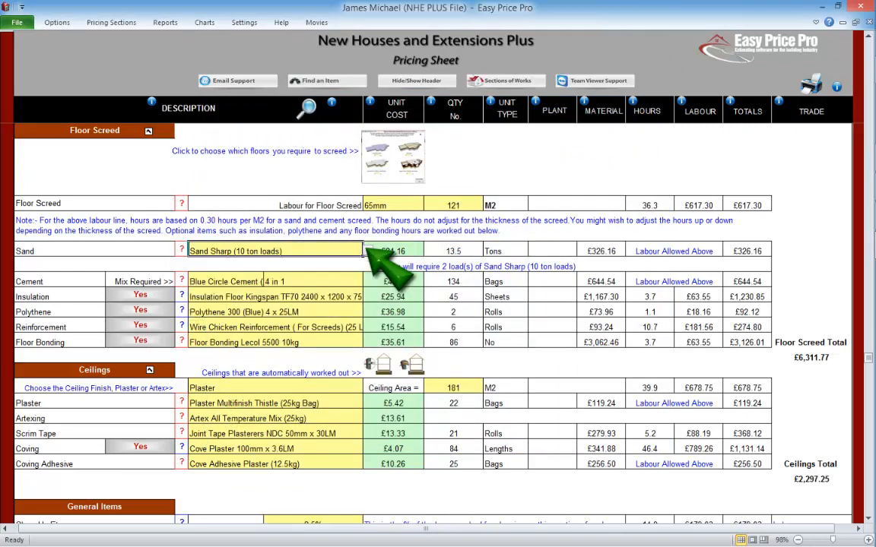
click(393, 250)
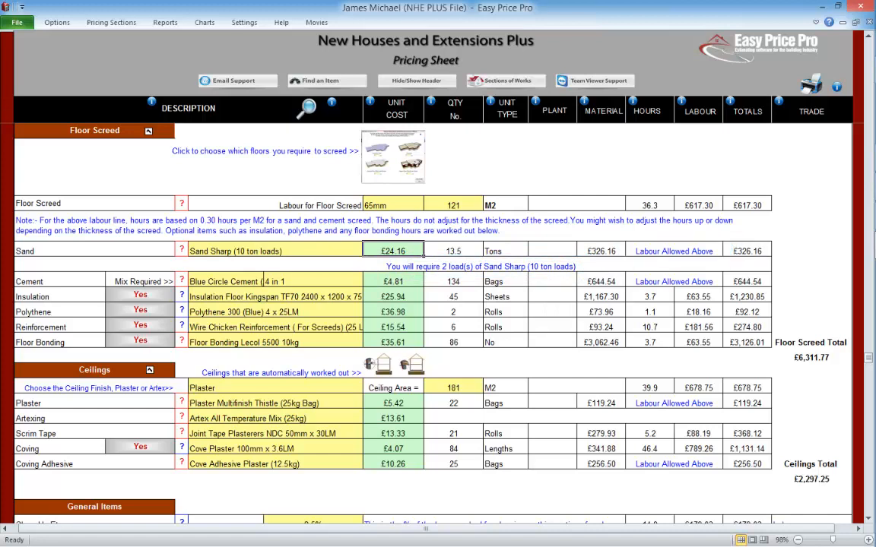
- Check the mix ratio options for the floor screed cement
click(319, 281)
click(368, 281)
click(370, 280)
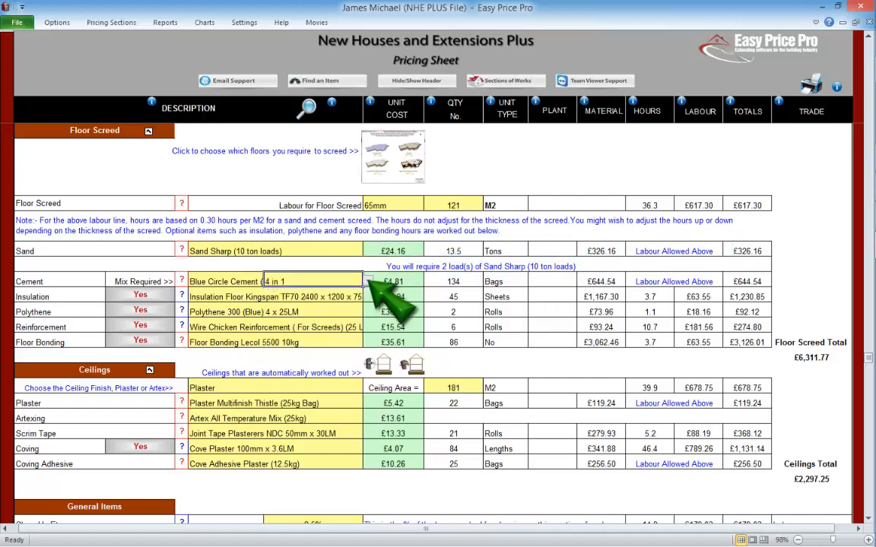
- Check the illustrations for the floor screed insulation and polythene
click(181, 295)
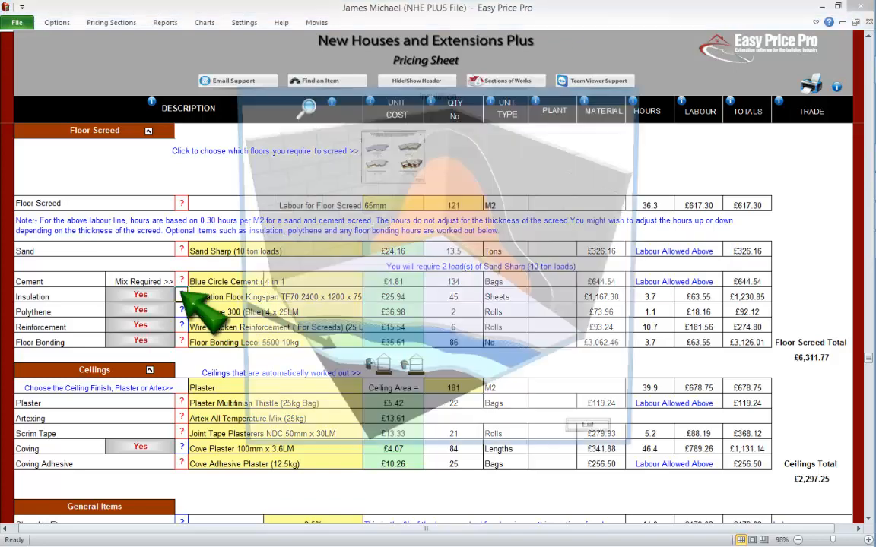
click(600, 493)
click(182, 311)
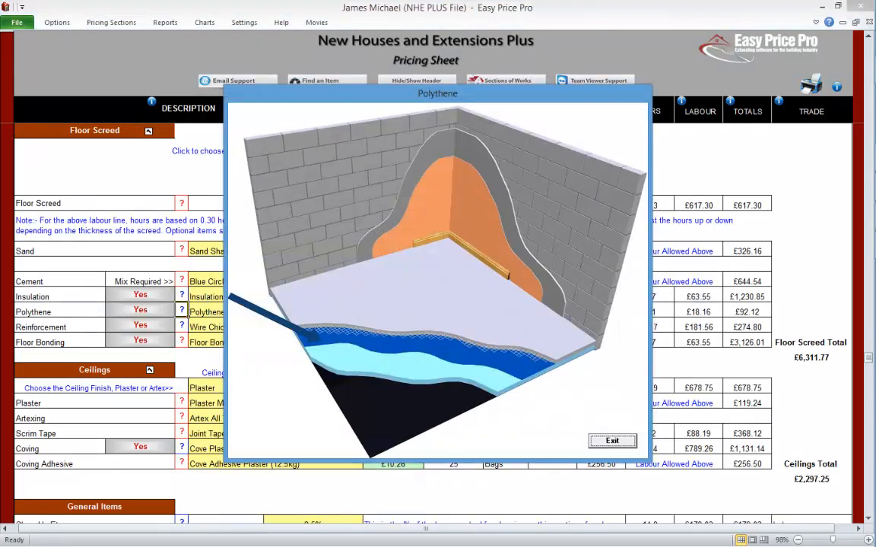
click(608, 439)
- Exclude the insulation and the polythene from the floor screed pricing, and include both again
click(157, 295)
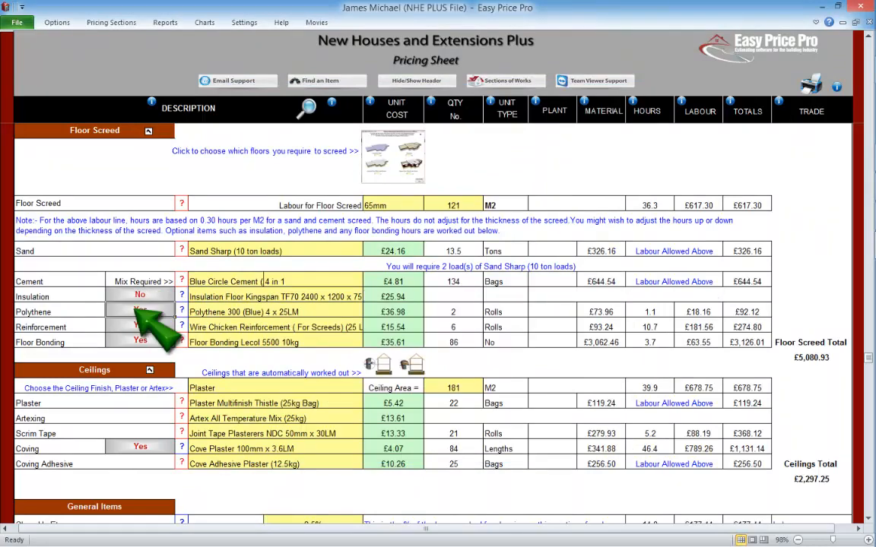
click(158, 295)
click(156, 308)
click(148, 310)
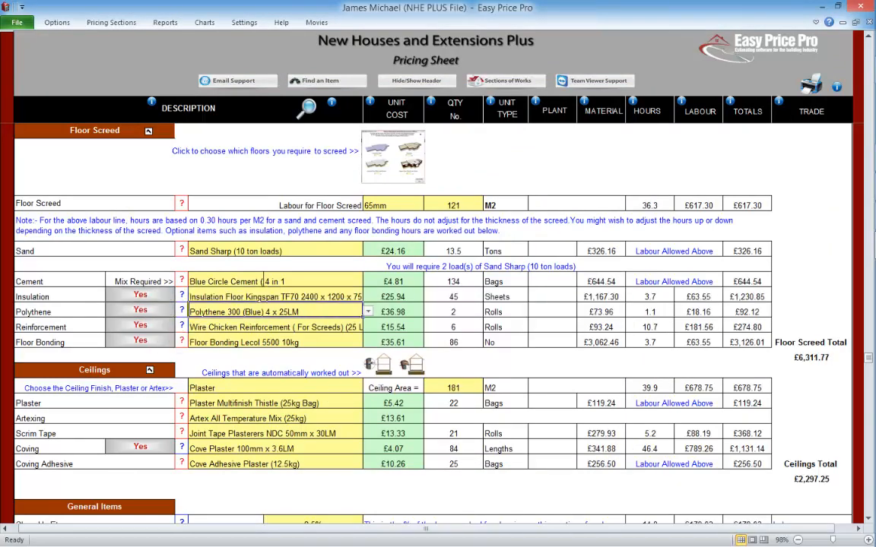
- Check the floor screed reinforcement illustration, and exclude the reinforcement and include it again
click(181, 325)
click(620, 448)
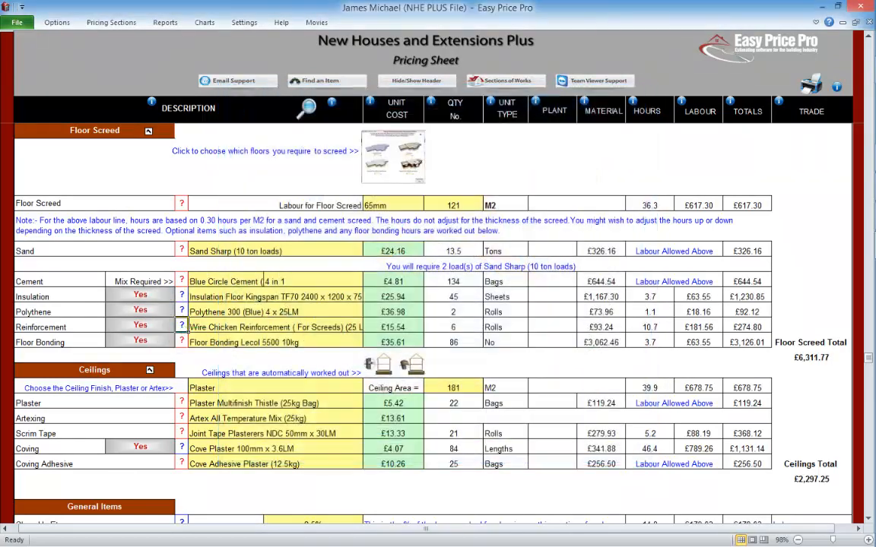
click(140, 326)
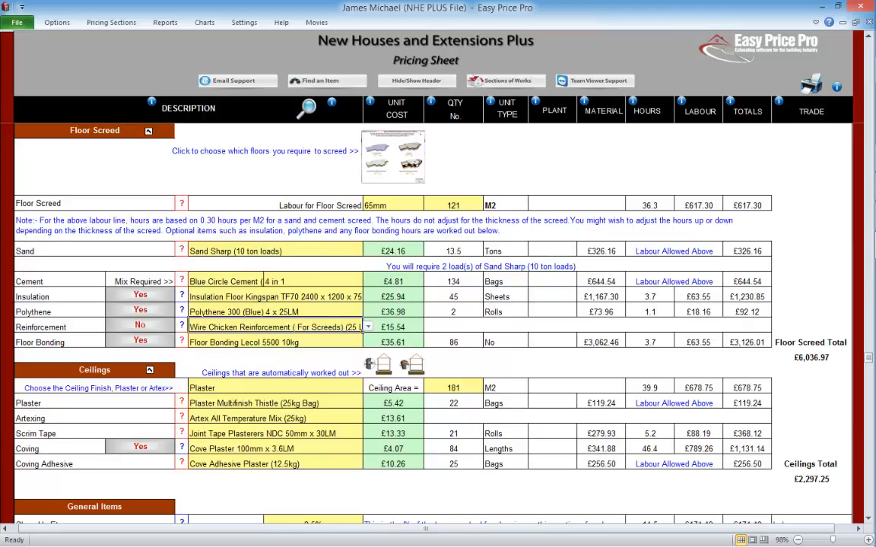
click(141, 324)
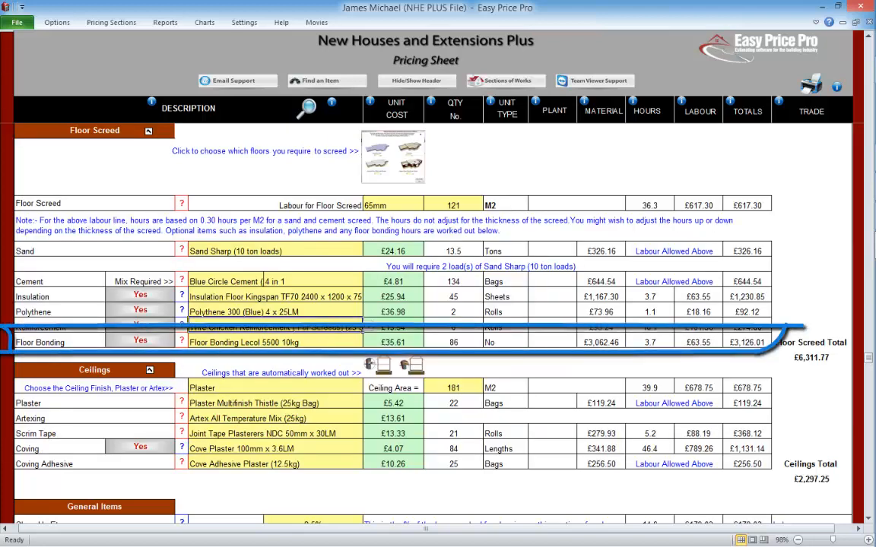
- Check the area covered per litre in the Floor Bonding form, and exclude the floor bonding and include it again
click(181, 341)
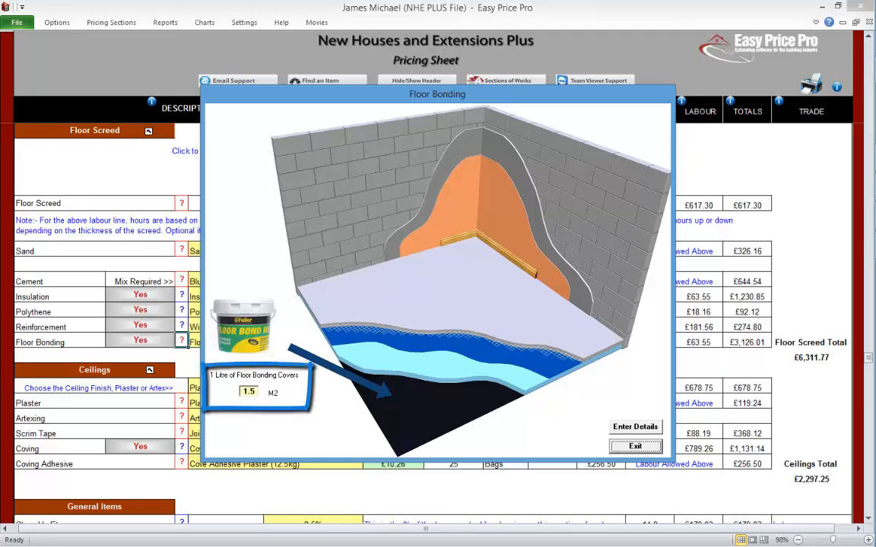
click(635, 446)
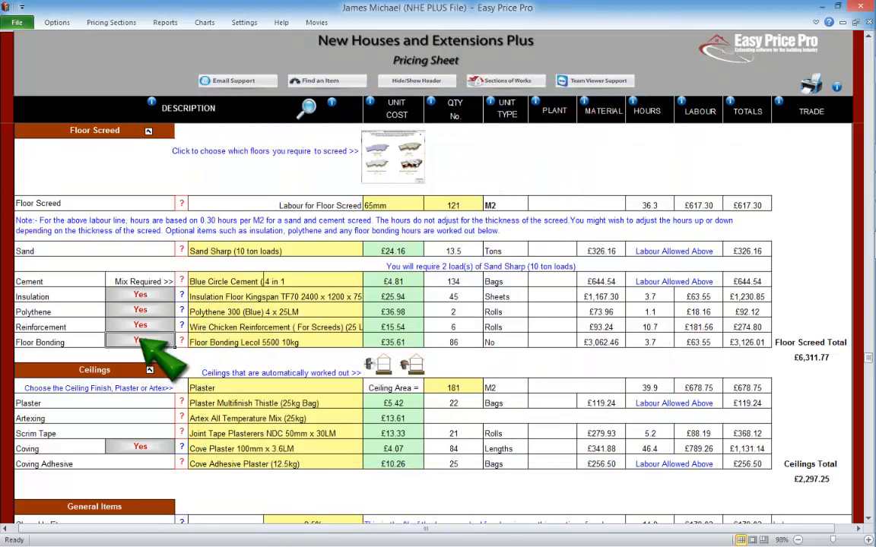
click(140, 340)
click(139, 341)
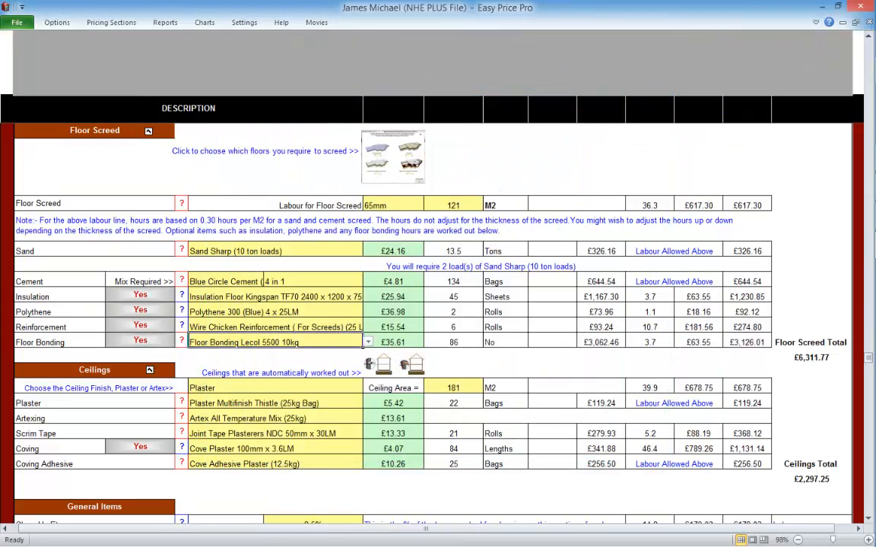
- Switch off the whole Floor Screed subsection so that it is left out of the pricing
click(61, 342)
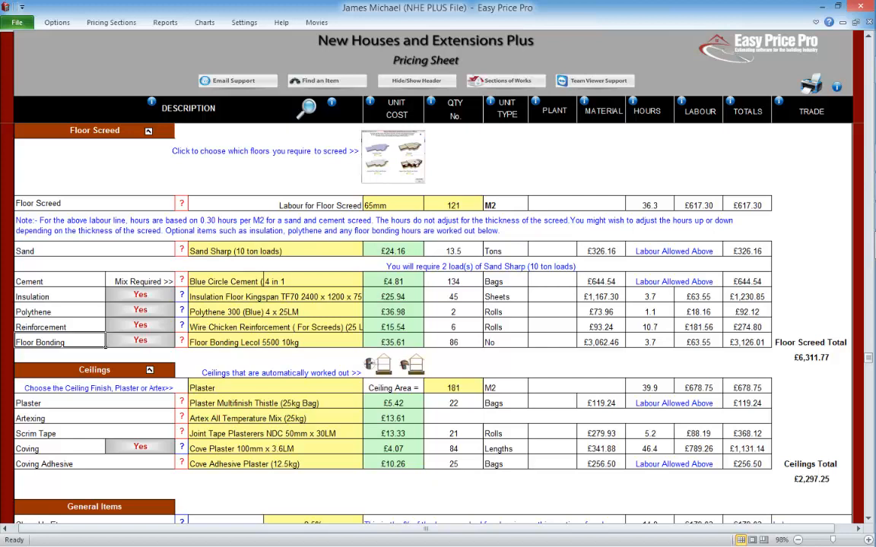
click(148, 131)
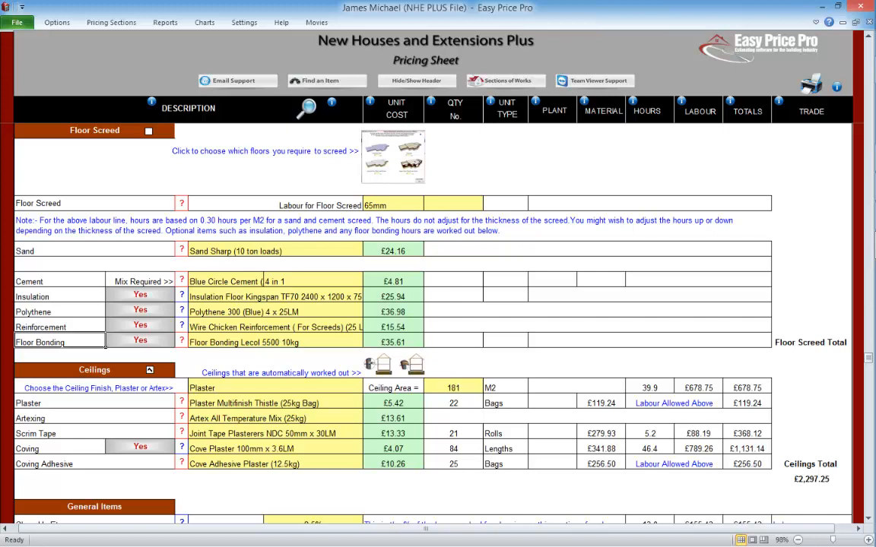
- Check in the Ceilings M2 Help how the ceiling areas are calculated for each floor and roof type
scroll(263, 281, down, 4)
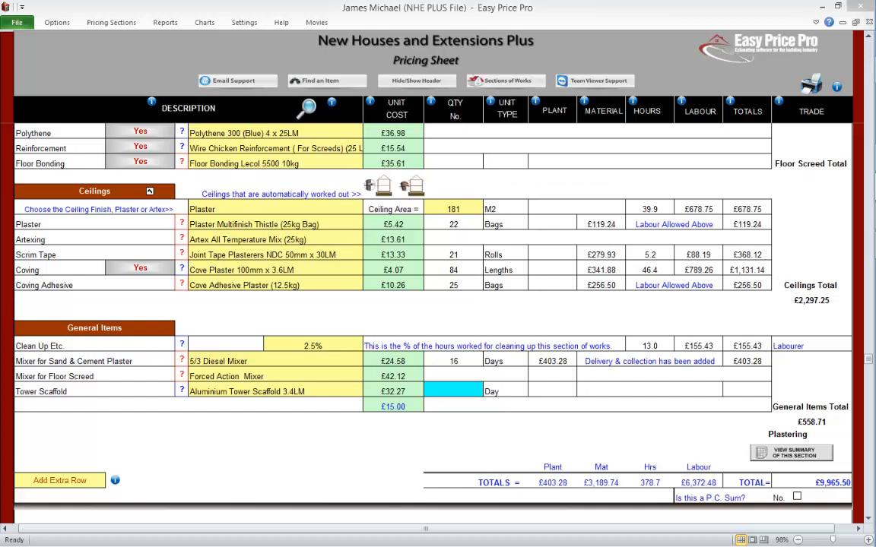
click(59, 163)
click(378, 185)
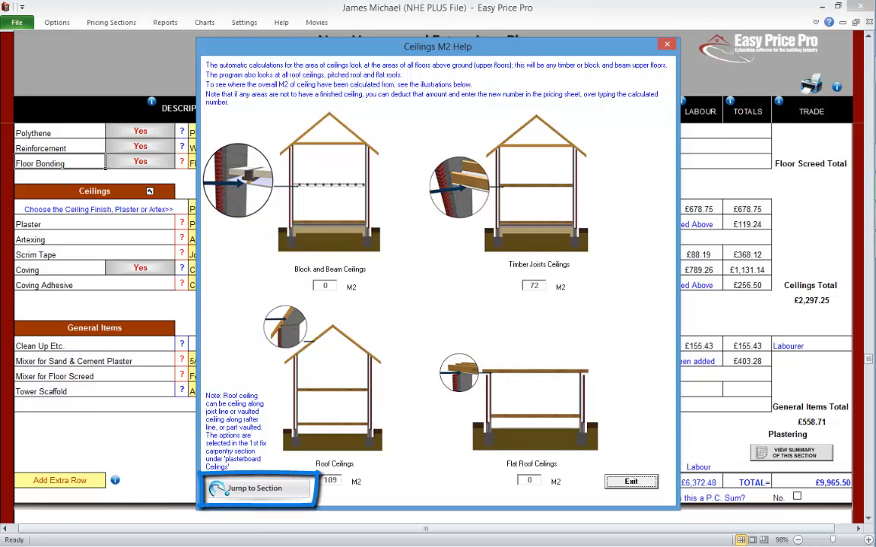
click(631, 481)
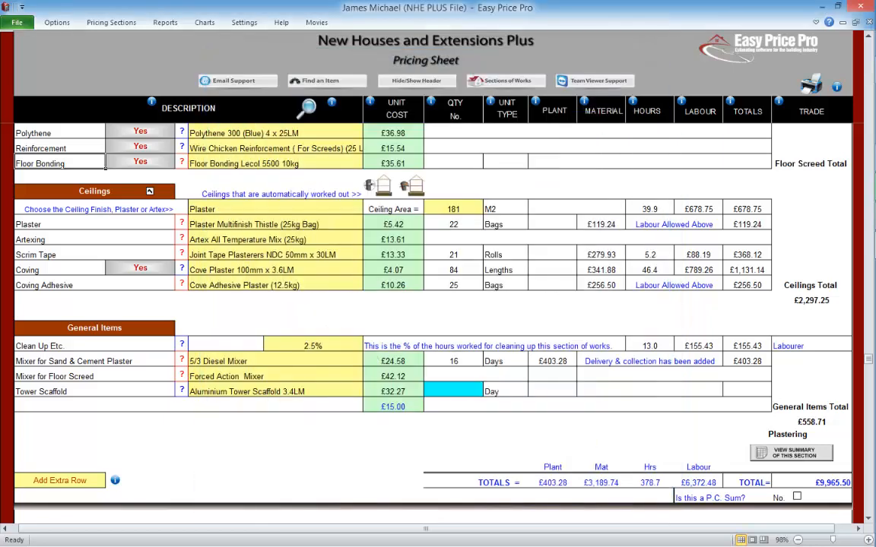
- Change the ceiling finish to Artex, and set it back to Plaster
click(319, 209)
click(368, 209)
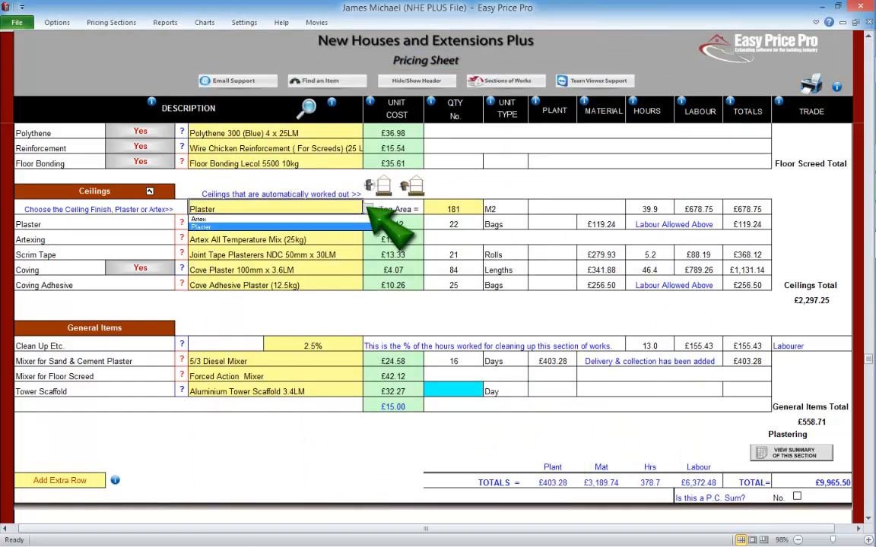
click(199, 219)
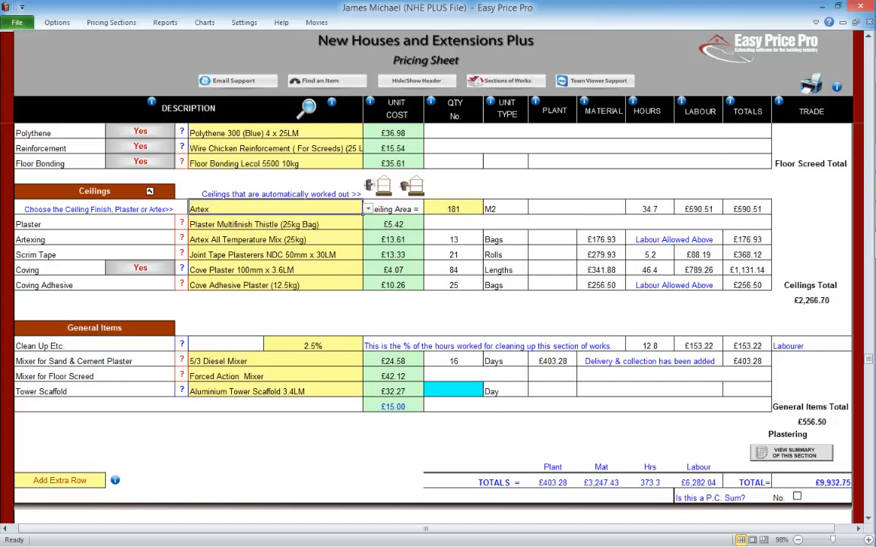
click(368, 210)
click(201, 221)
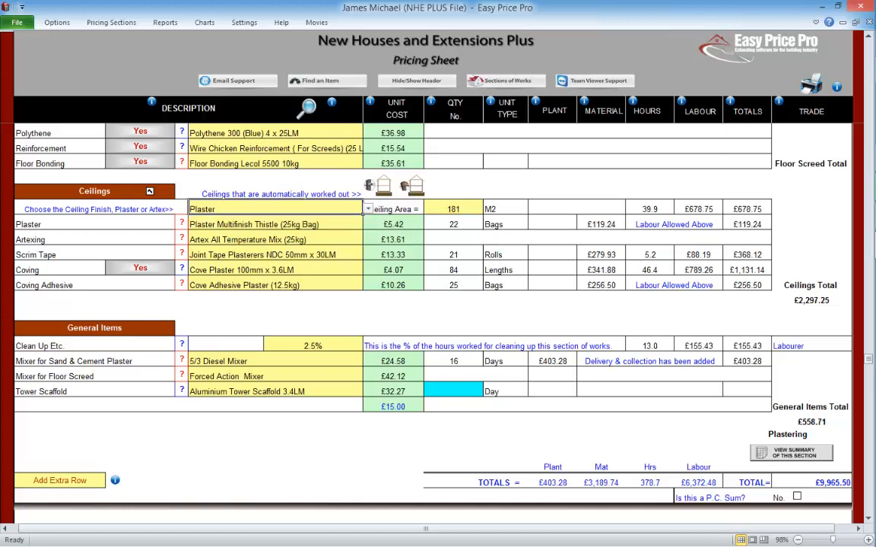
- Check the ceiling area quantity and the coverage per bag in the ceiling plaster and Artexing forms
click(481, 213)
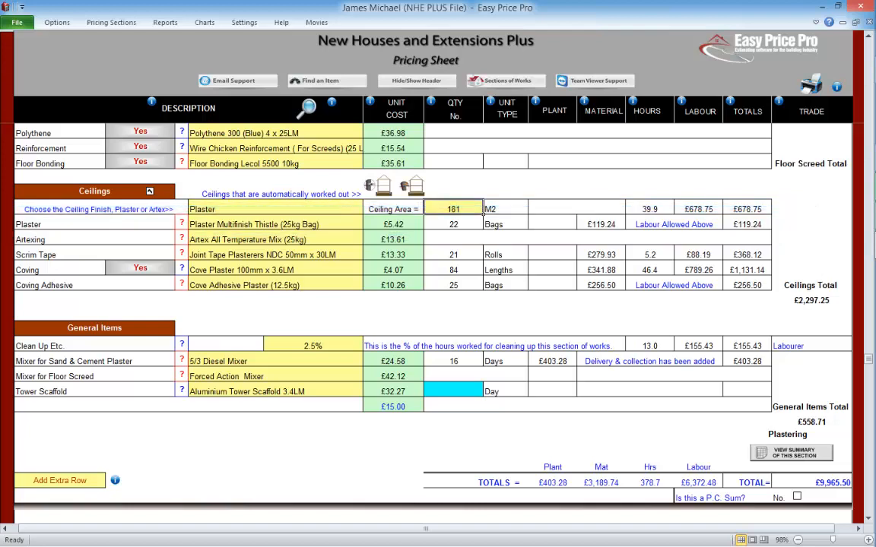
click(182, 222)
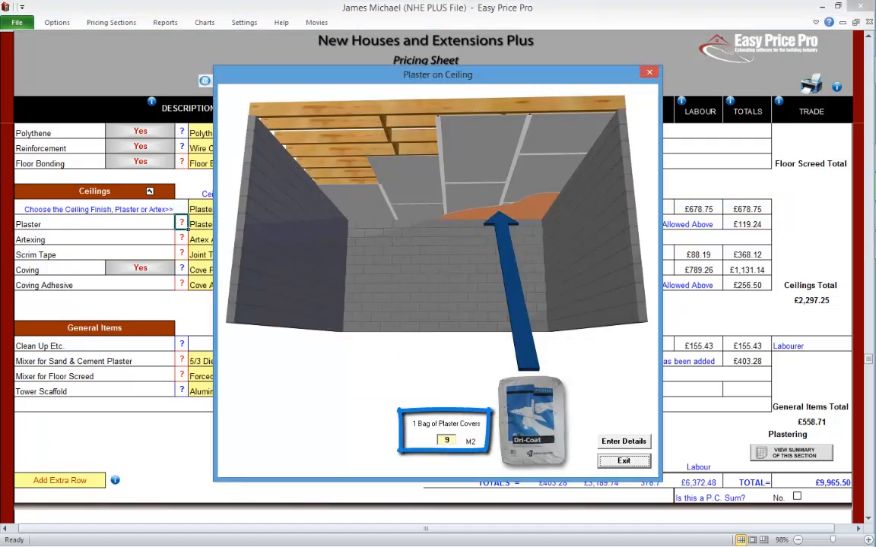
click(624, 460)
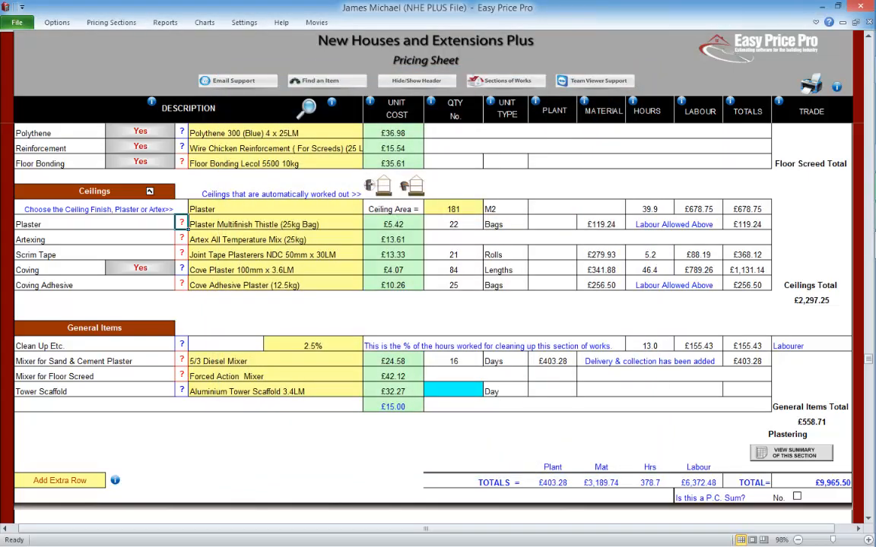
click(182, 238)
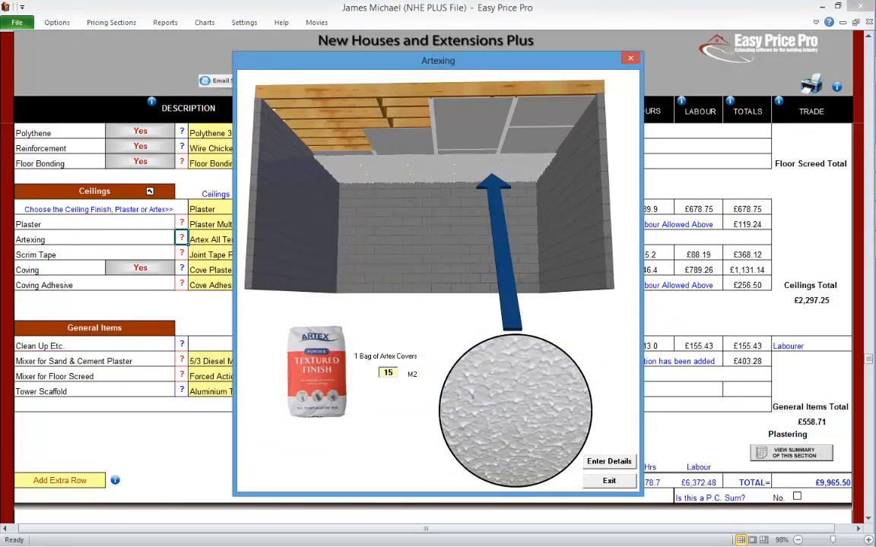
key(Escape)
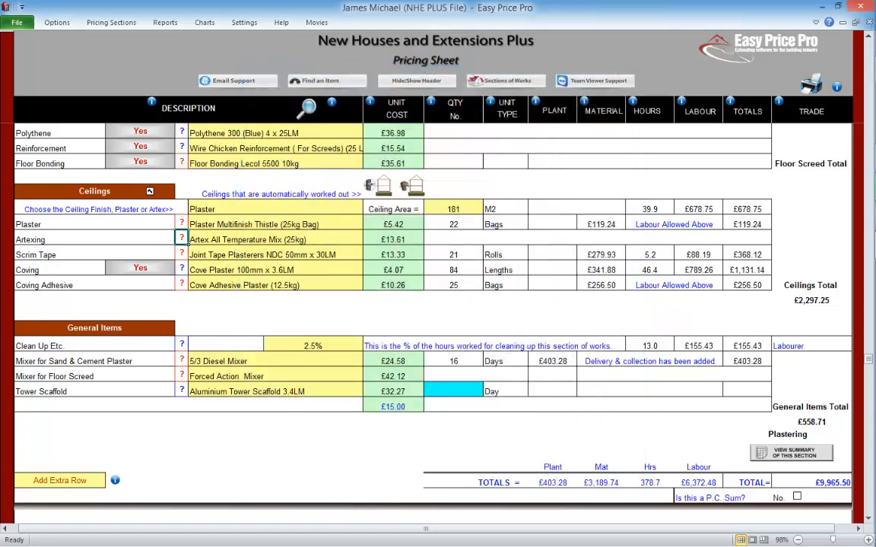
- Check how the ceiling scrim tape and the coving are calculated in their help forms
click(182, 253)
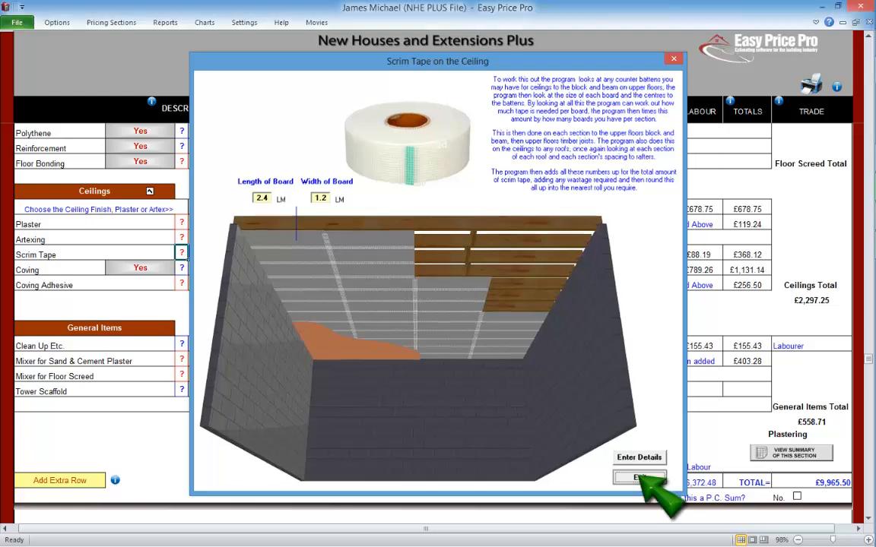
click(639, 477)
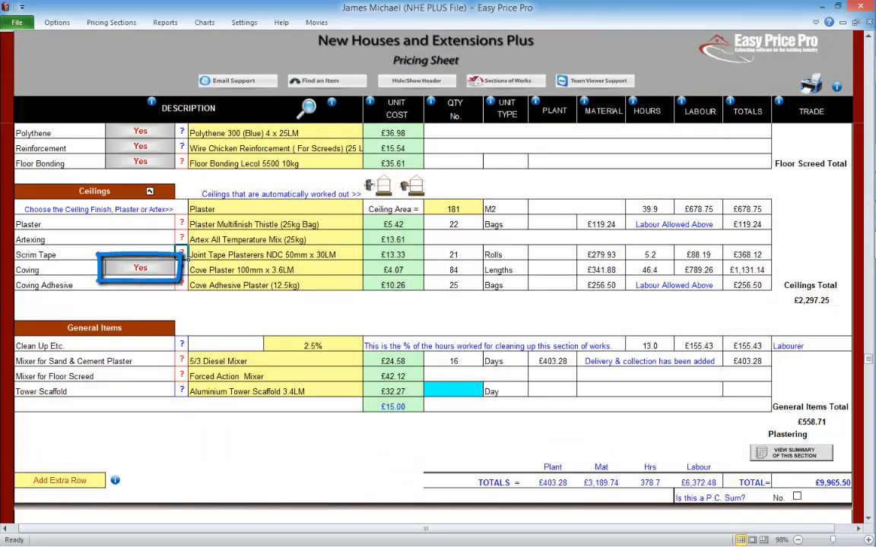
click(182, 268)
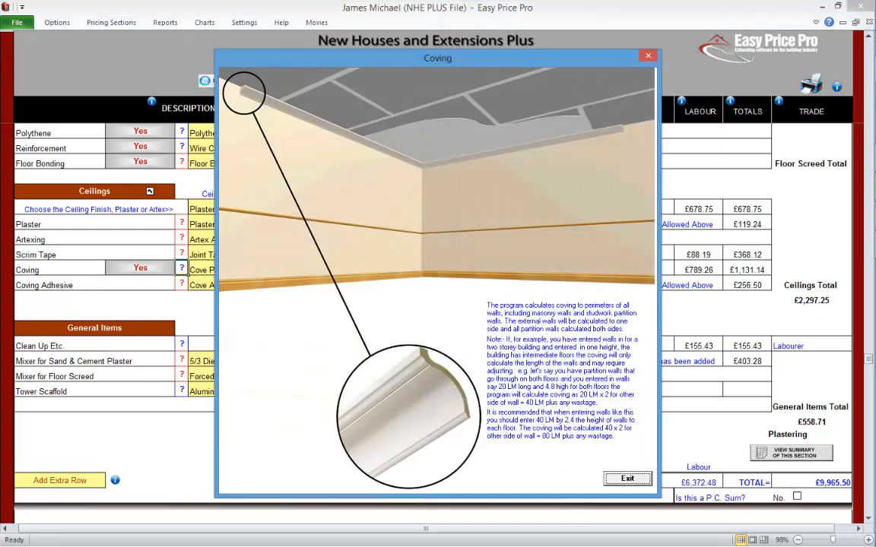
key(Escape)
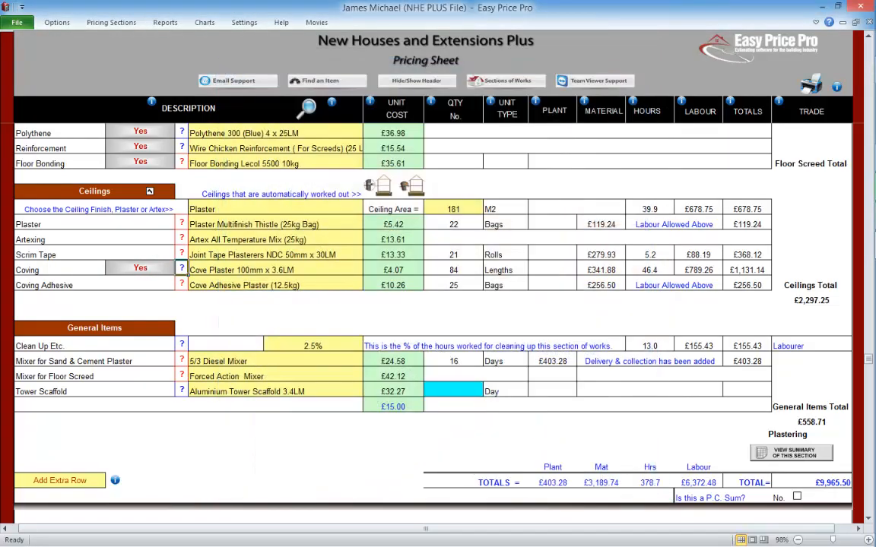
- Change the coving to Cove Plaster 100mm x 3LM, and switch the coving off and back on
click(369, 270)
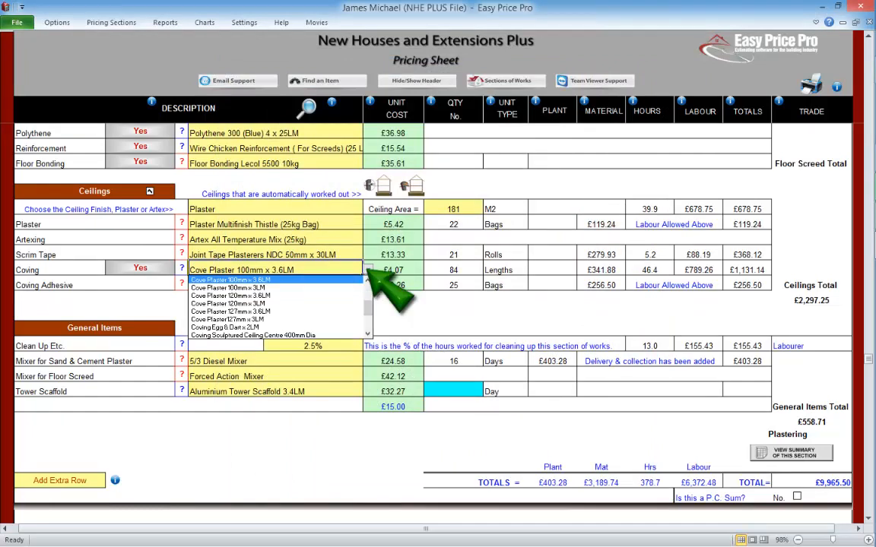
click(259, 287)
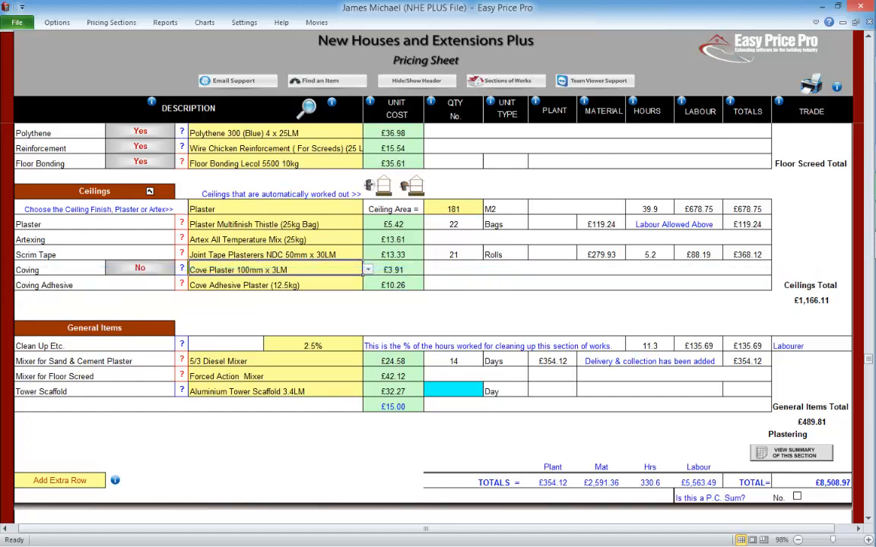
click(140, 269)
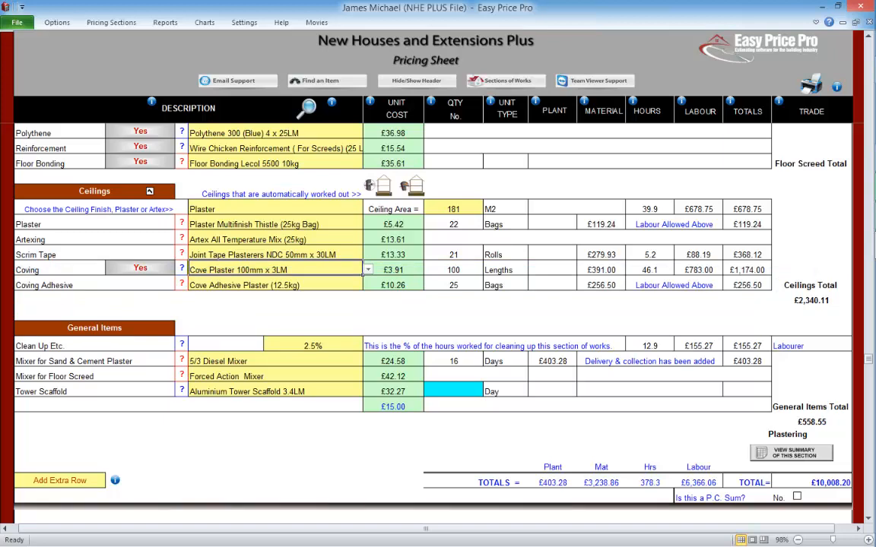
- Check the adhesive allowance per metre of coving, and read the help note for the Clean Up item
click(181, 284)
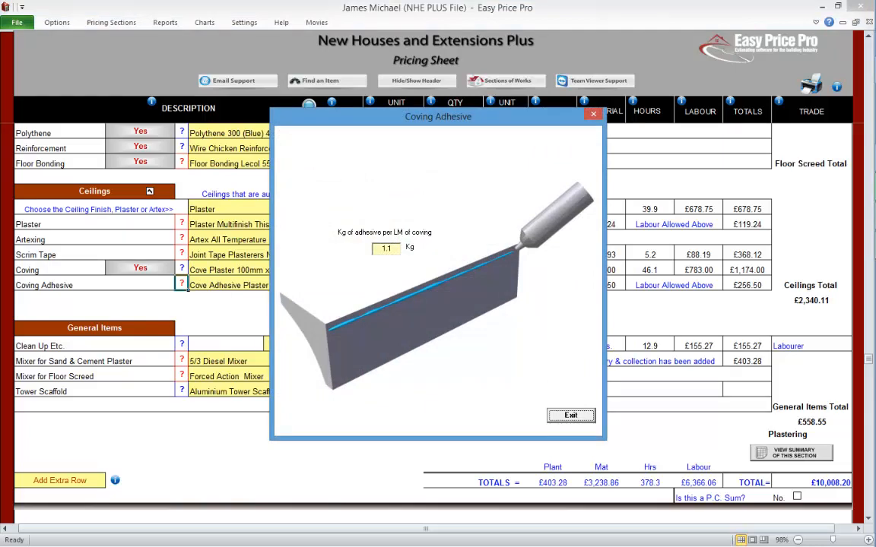
click(570, 415)
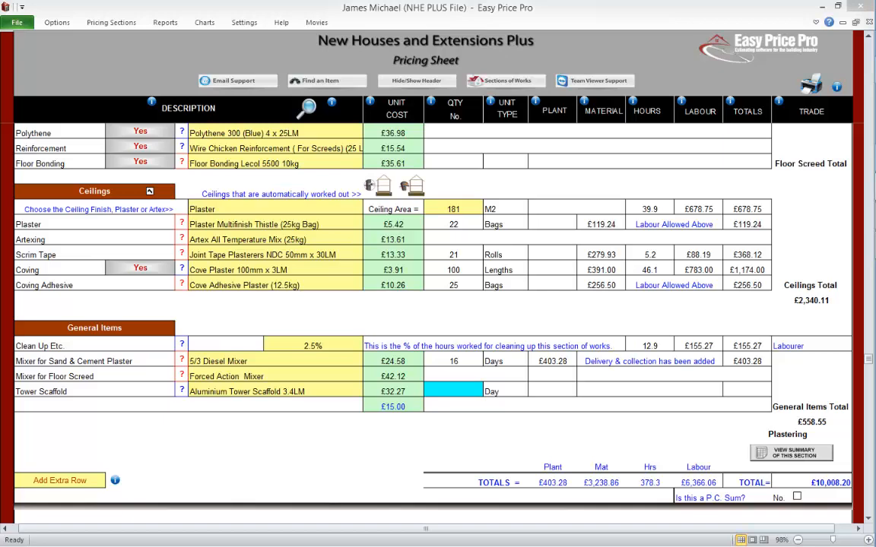
click(182, 345)
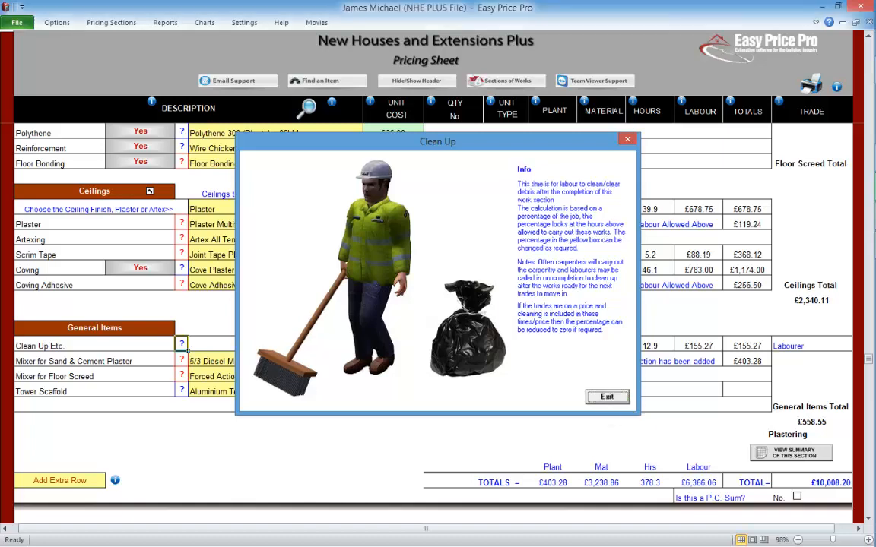
click(606, 396)
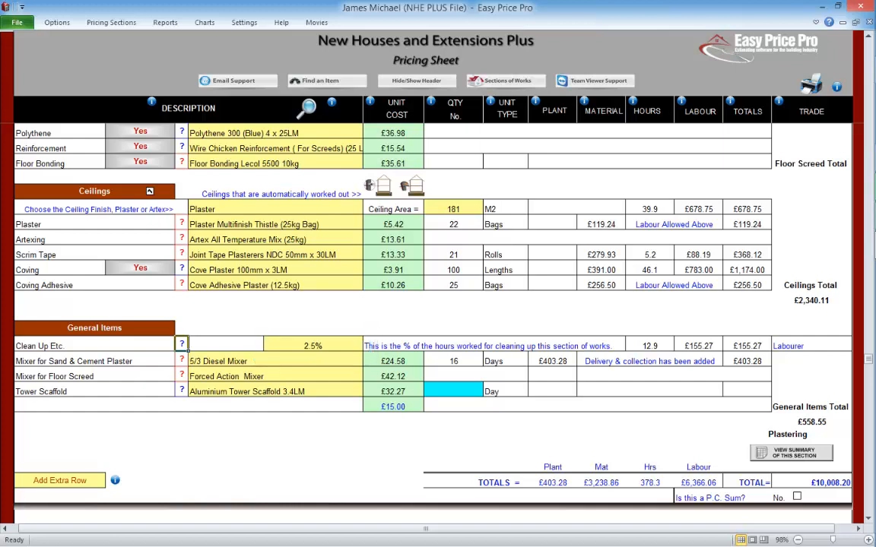
- View the trades available for the Clean Up item, keeping Labourer
click(810, 345)
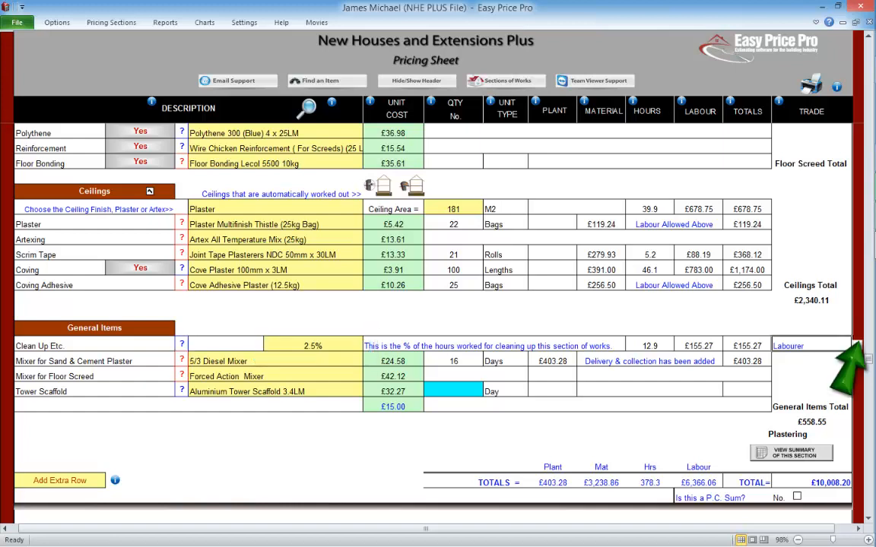
click(857, 345)
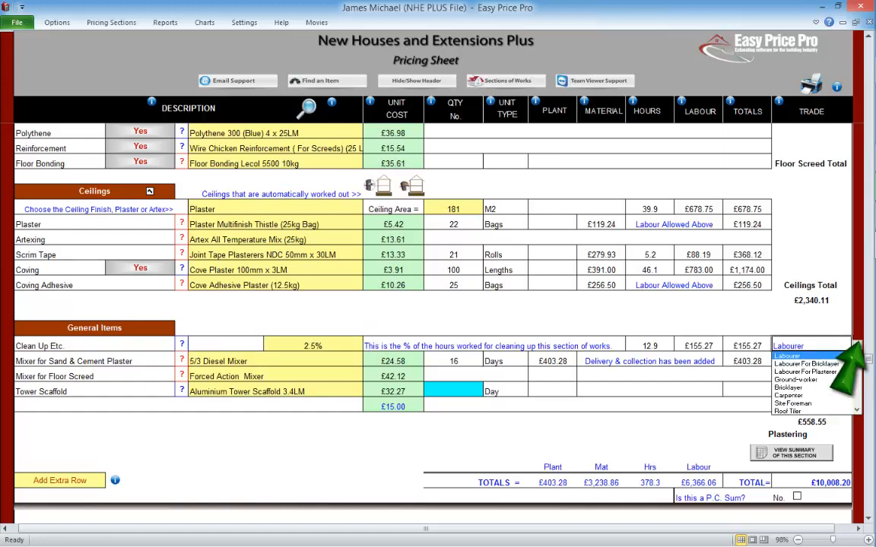
click(852, 350)
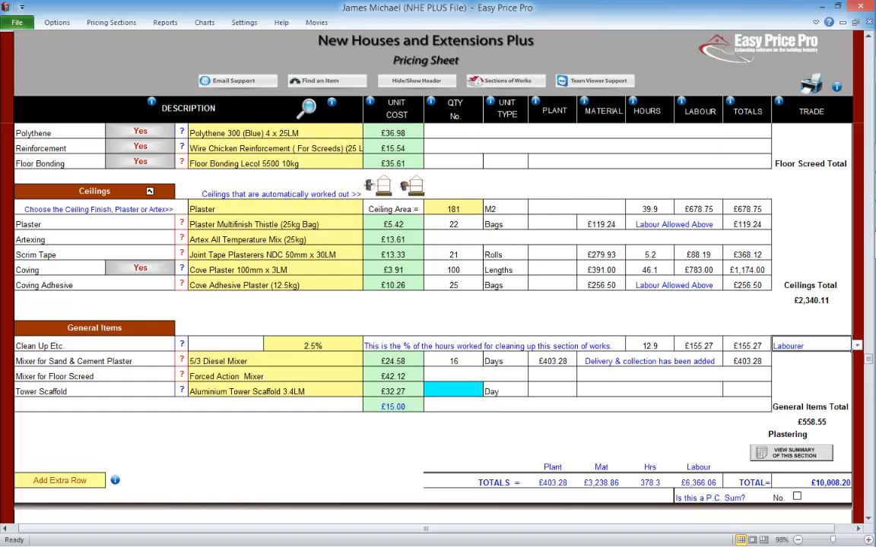
- Set the Clean Up percentage to 0, and change it to 1%
click(312, 346)
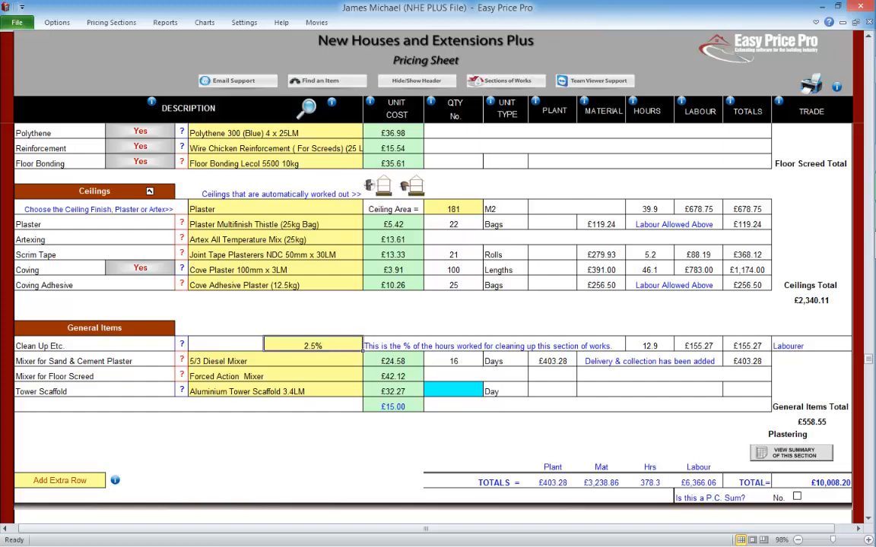
text(0)
click(225, 344)
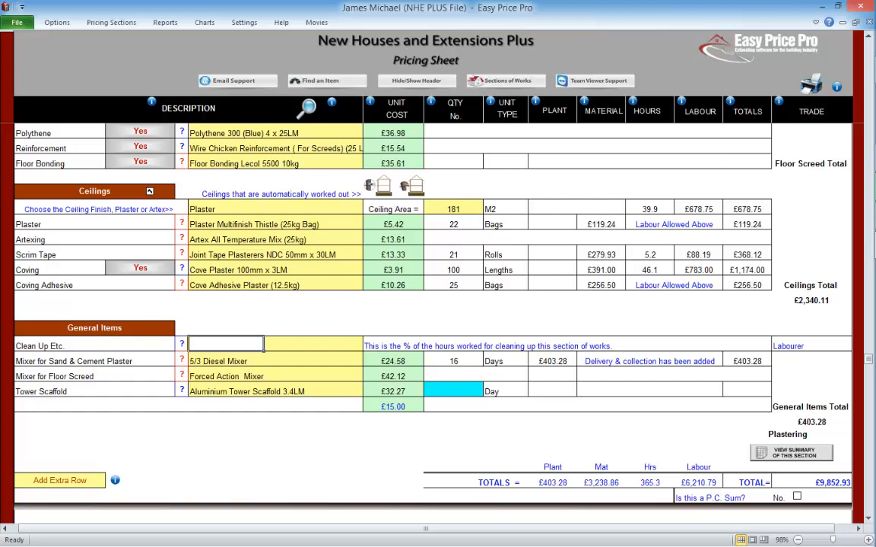
click(312, 345)
text(1)
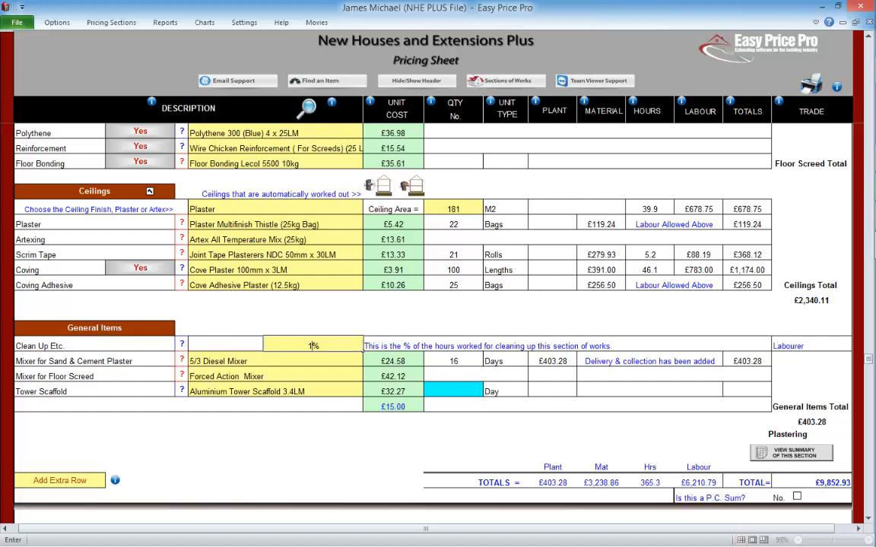
click(262, 345)
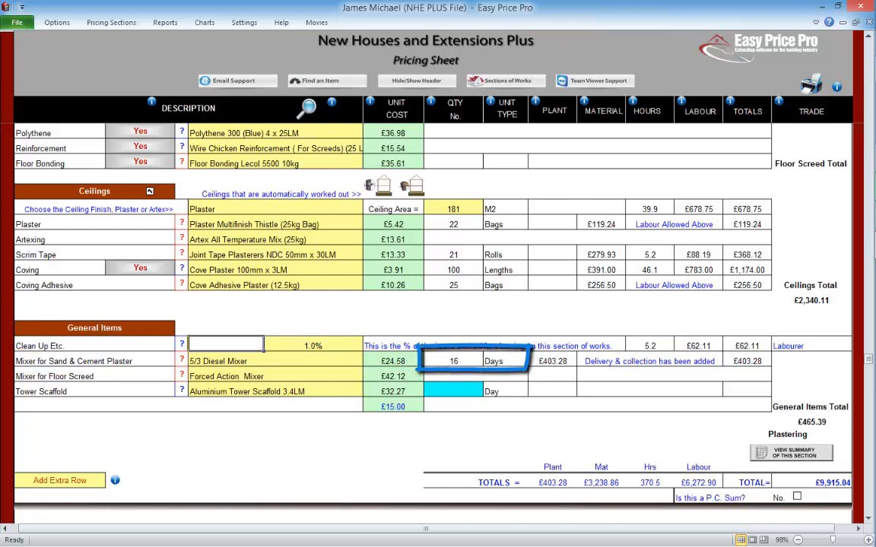
- Check the mixer choices and hire-day calculation in the Cement Mixing forms for sand and cement plaster and for floor screed
click(182, 360)
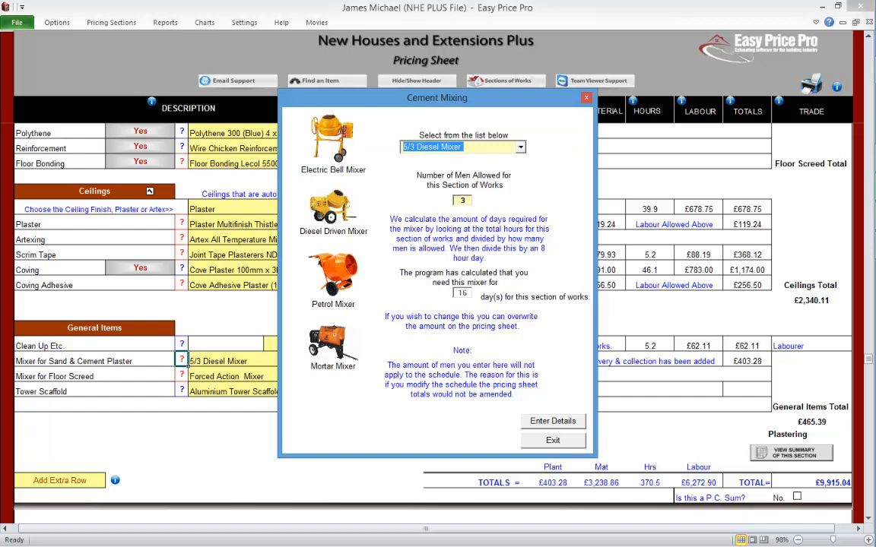
click(521, 147)
click(520, 147)
click(555, 440)
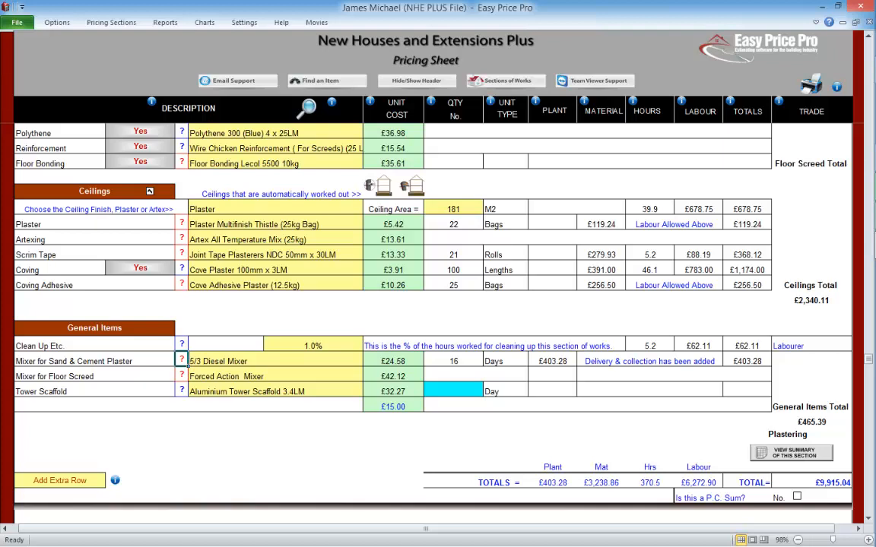
click(181, 359)
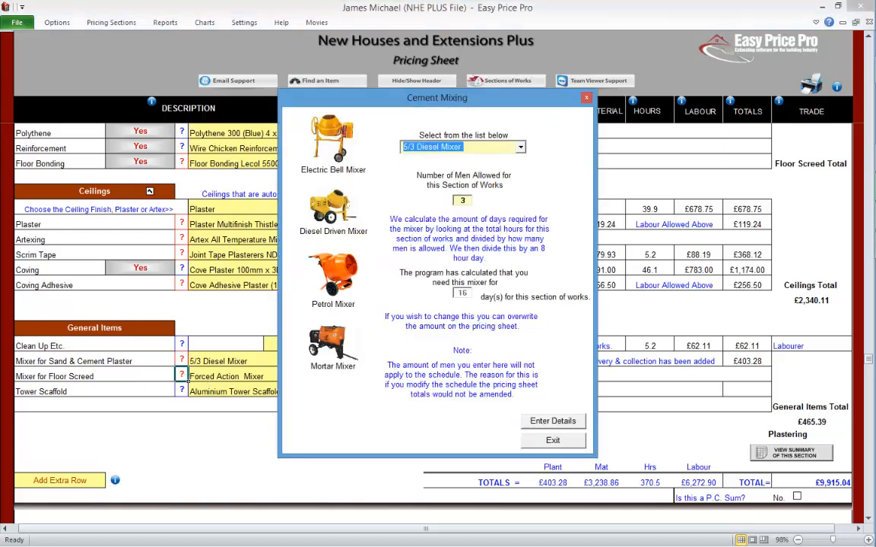
key(Return)
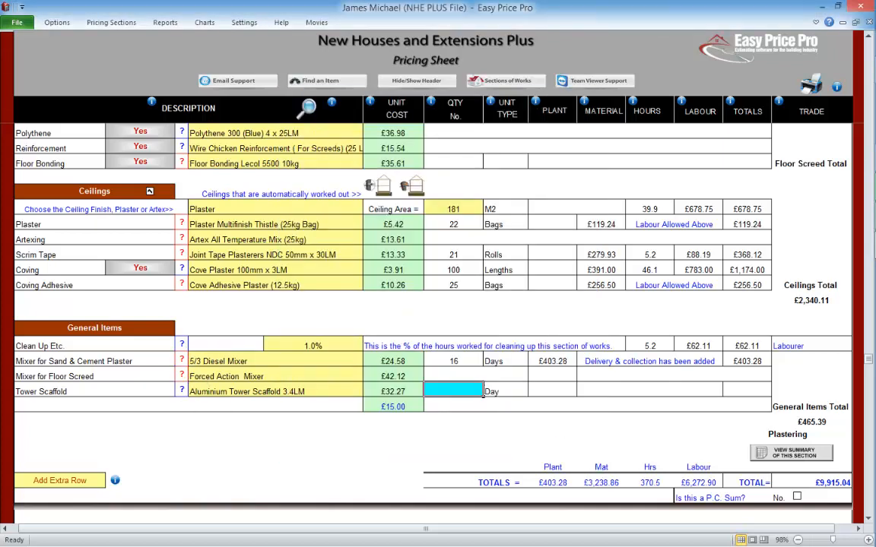
- Set the hire quantity of the Aluminium Tower Scaffold 3.4LM to 2 days
text(2)
key(Return)
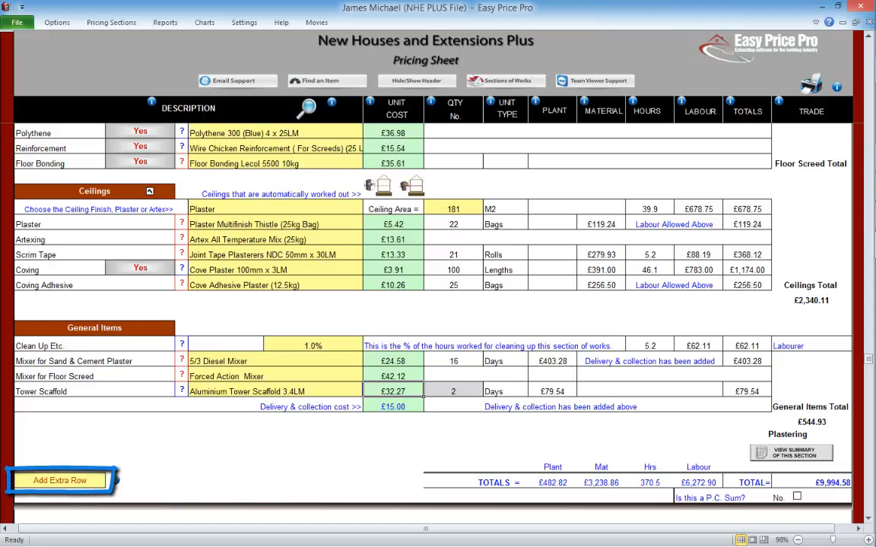
- Read the information on adding an extra row to the Plastering section
click(114, 480)
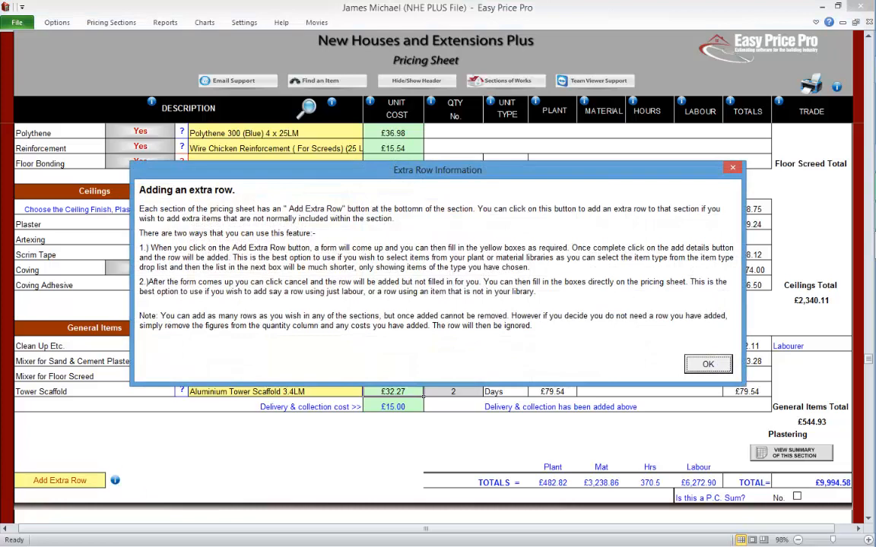
click(707, 365)
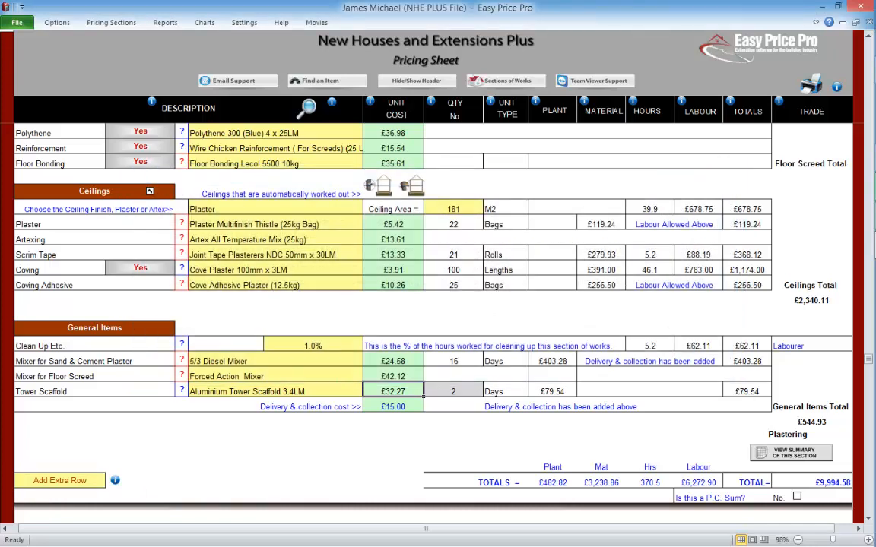